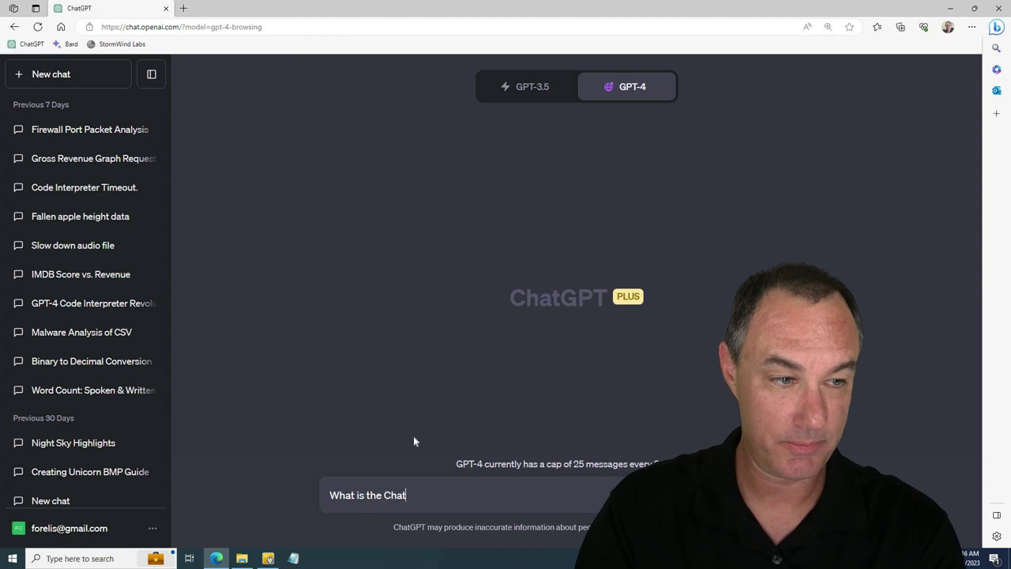
# Ask ChatGPT's GPT-4 browsing model "What is the ChatGPT code interpreter?"
pyautogui.write('rpreter?')
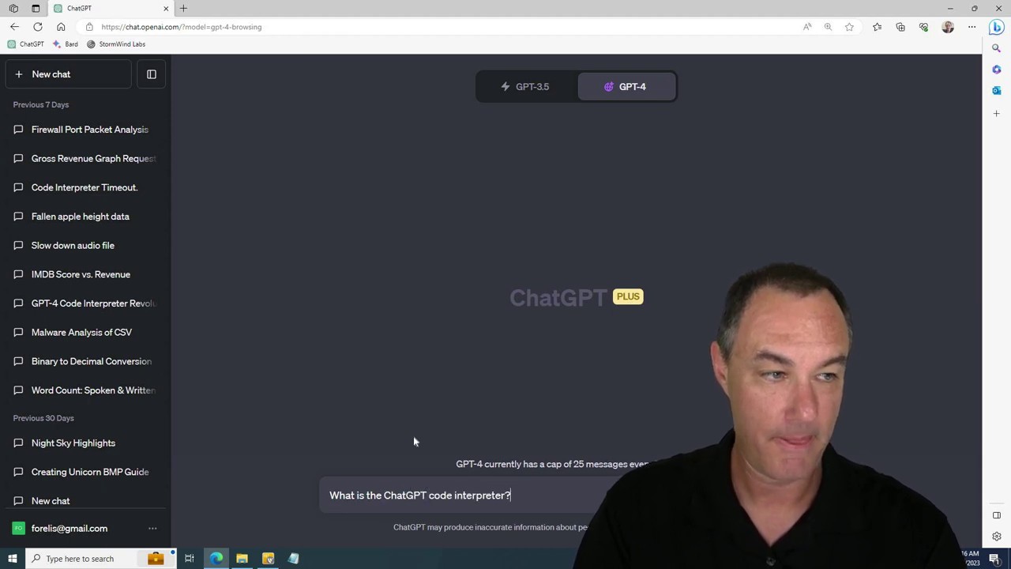
pyautogui.press('Return')
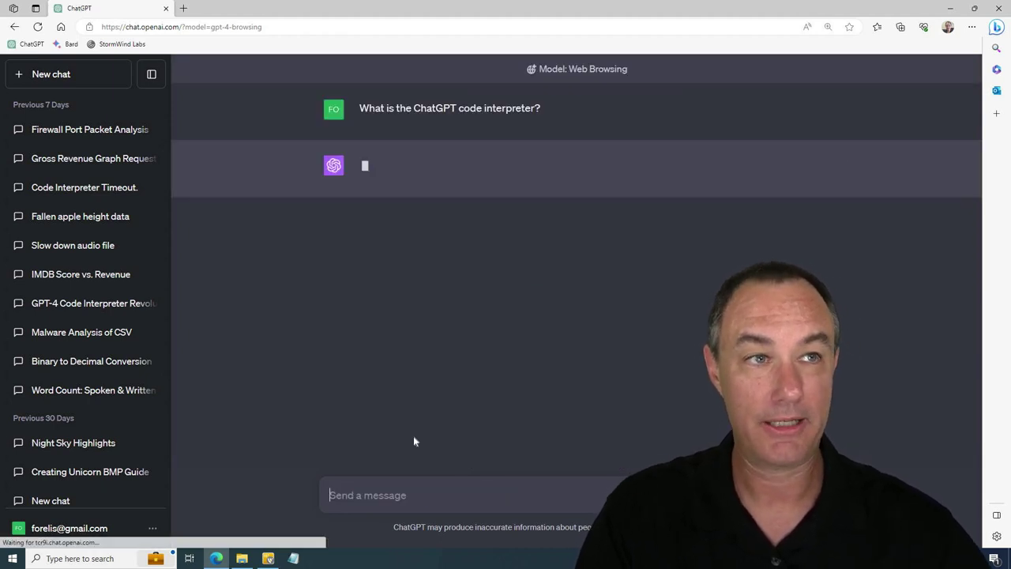
# Switch to Bard and ask it "What is the ChatGPT code interpreter?"
pyautogui.click(69, 44)
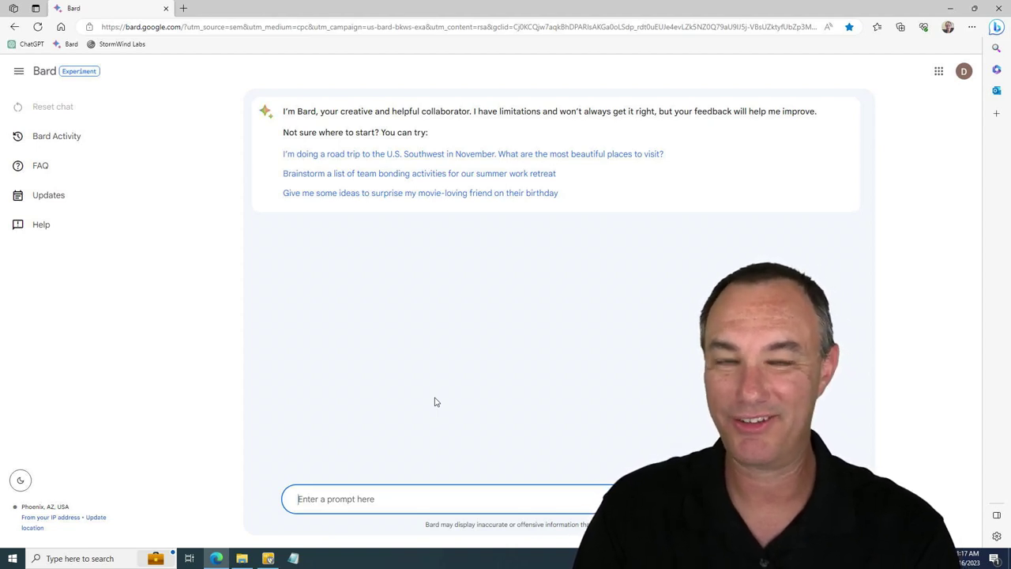
pyautogui.write('Wha')
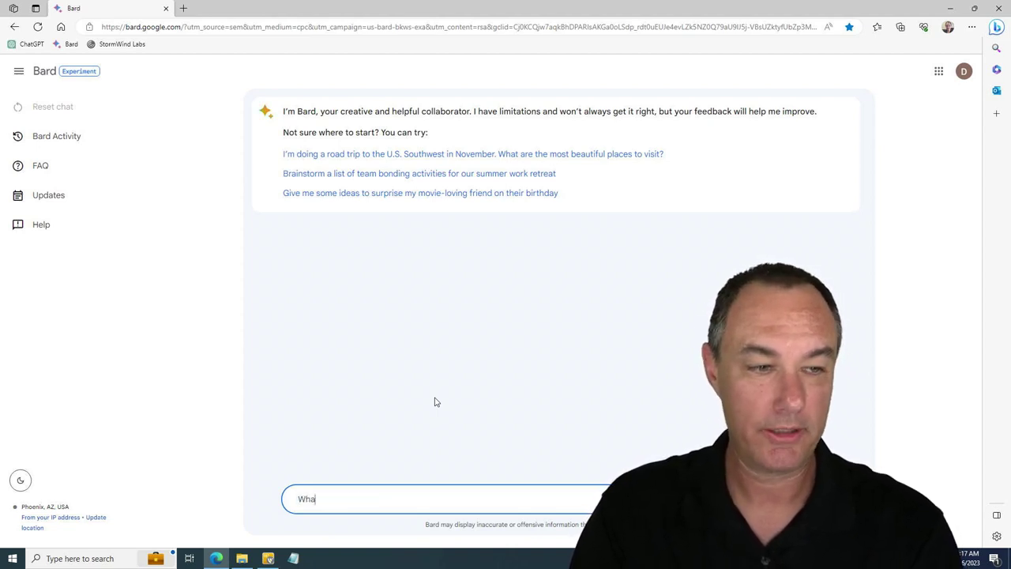
pyautogui.write('t is the ChatGPT ')
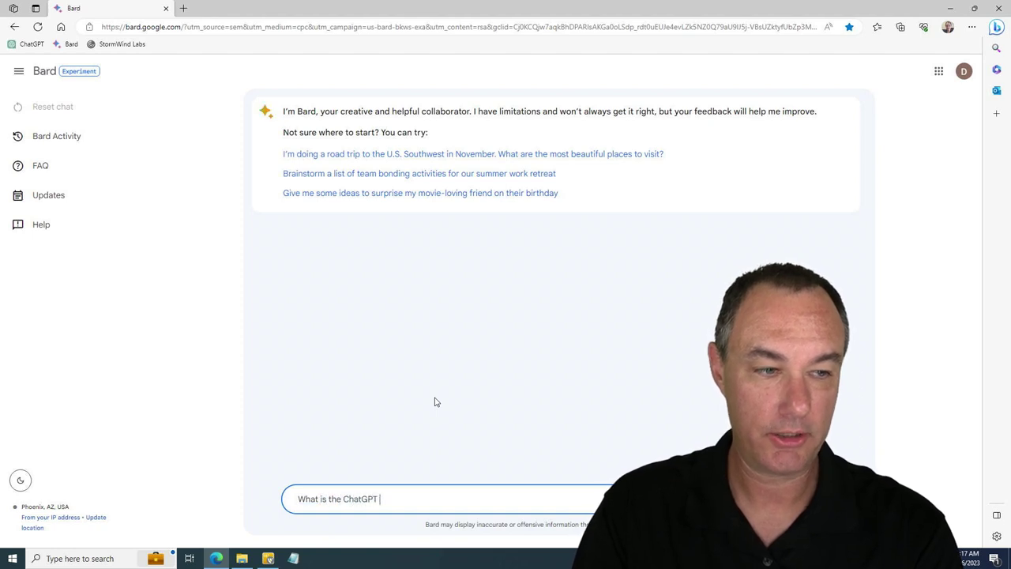
pyautogui.write('code interpreter?')
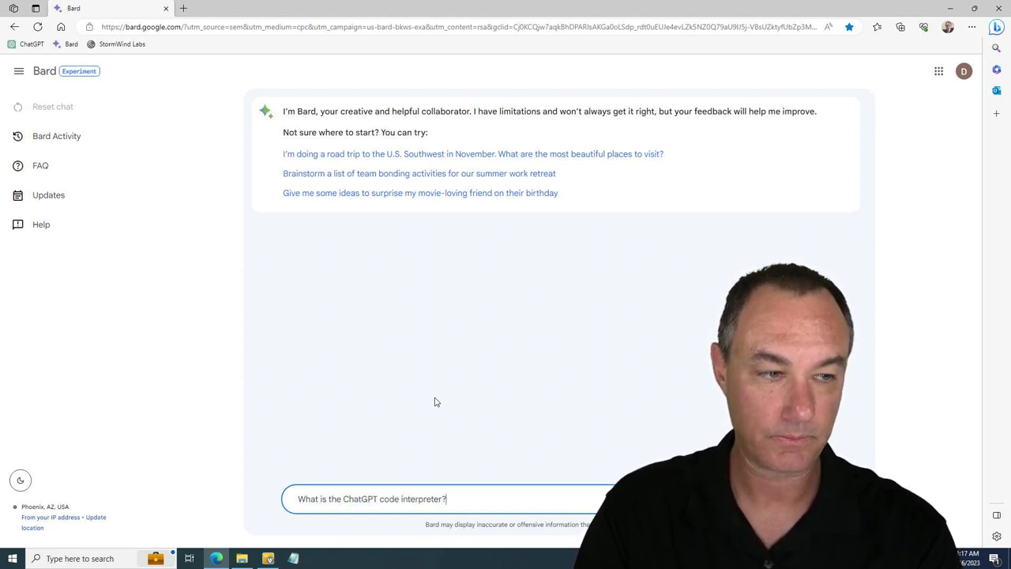
pyautogui.press('Return')
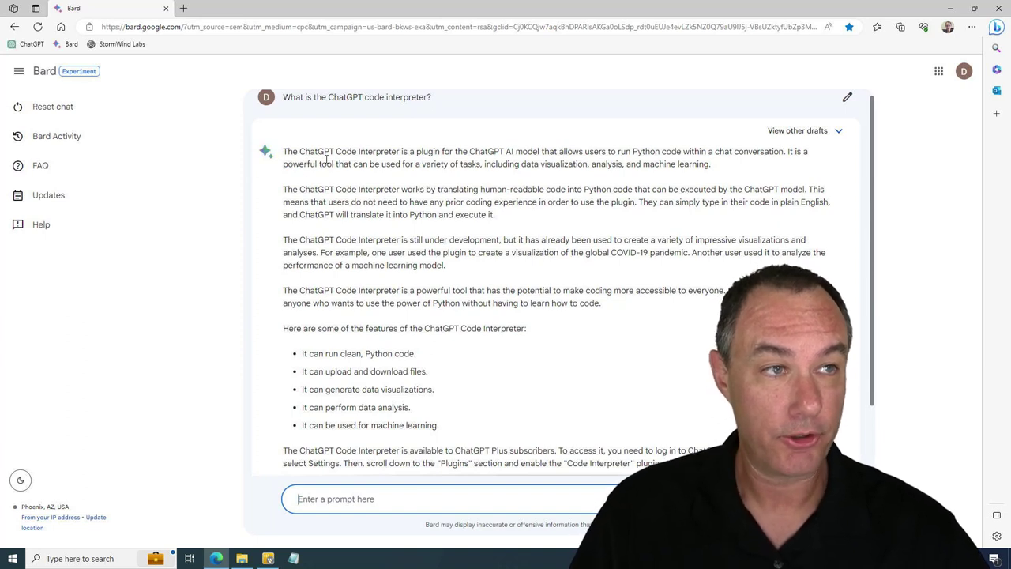
# Read through Bard's answer, highlighting the plugin description and the listed features on Python code, data visualizations and data analysis
pyautogui.moveTo(314, 153); pyautogui.dragTo(501, 152)
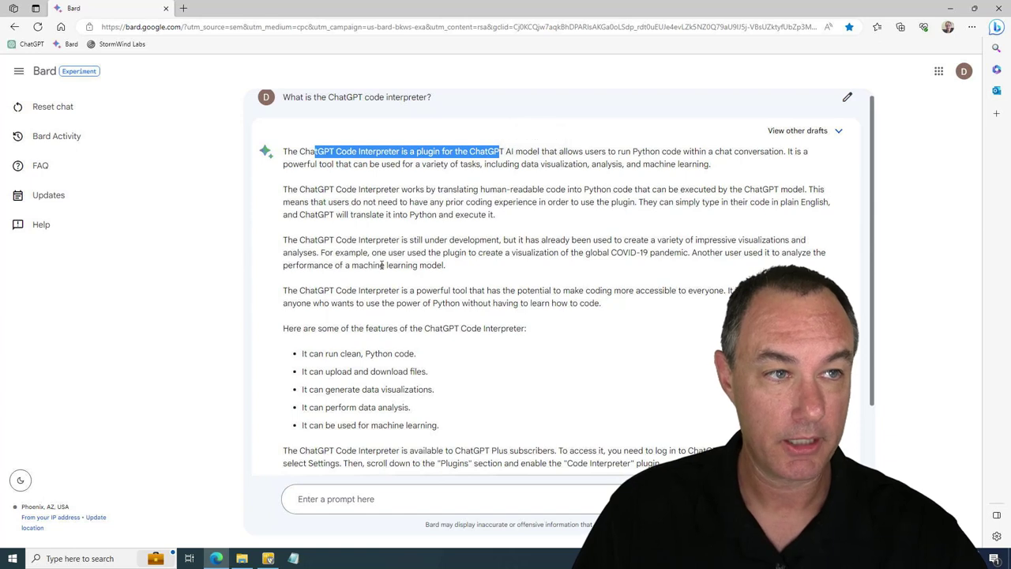
pyautogui.moveTo(368, 238); pyautogui.dragTo(455, 252)
pyautogui.moveTo(308, 355); pyautogui.dragTo(424, 356)
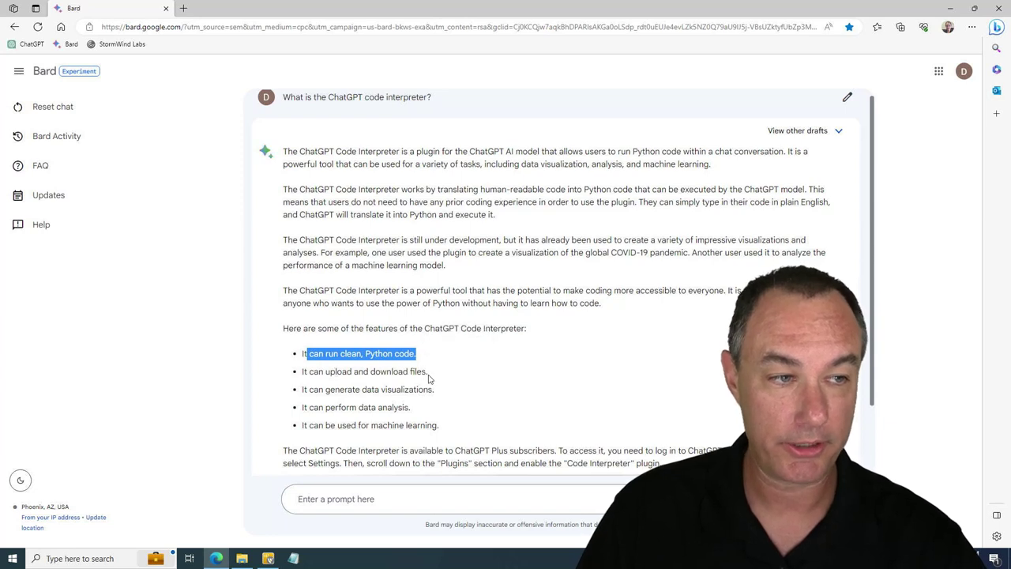
pyautogui.moveTo(313, 389); pyautogui.dragTo(442, 389)
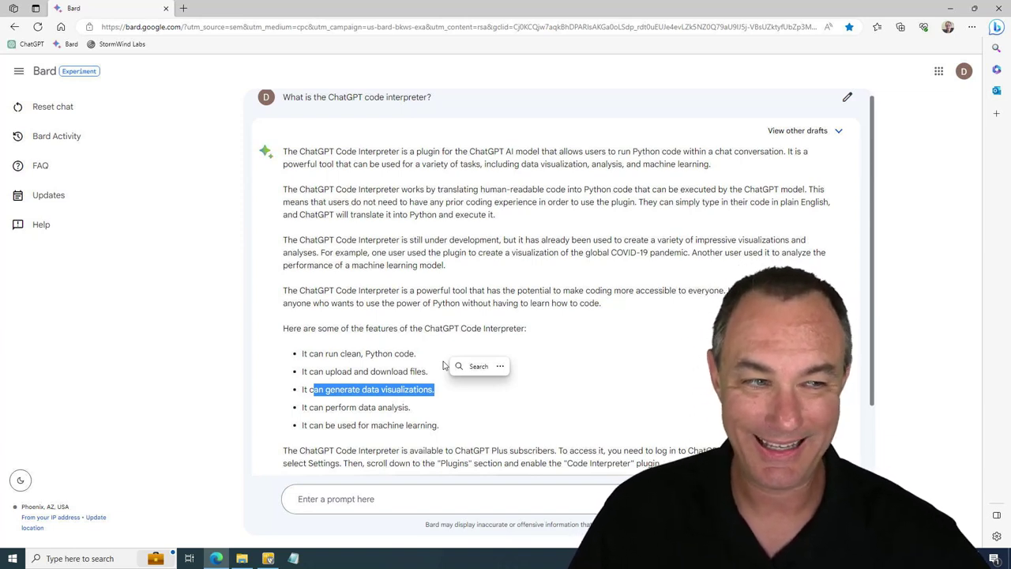
pyautogui.moveTo(415, 407); pyautogui.dragTo(304, 409)
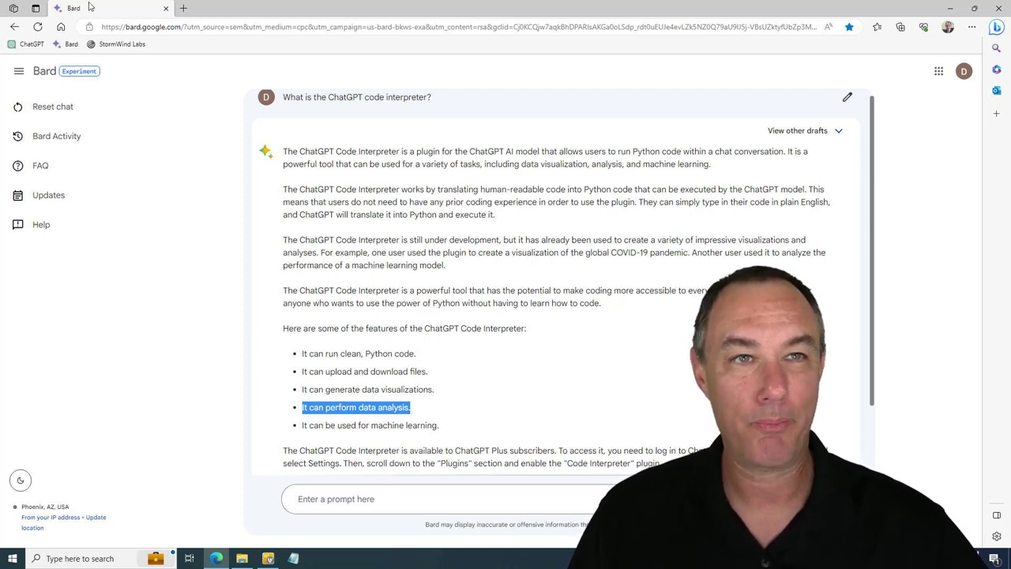
# Switch back to ChatGPT and choose the GPT-4 Code Interpreter model for a new chat
pyautogui.click(25, 46)
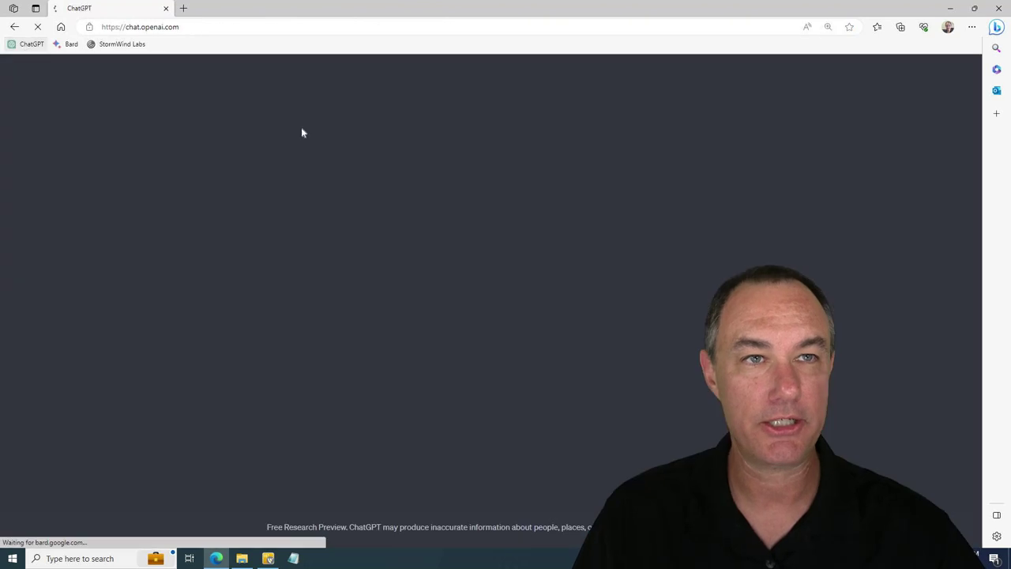
pyautogui.click(632, 89)
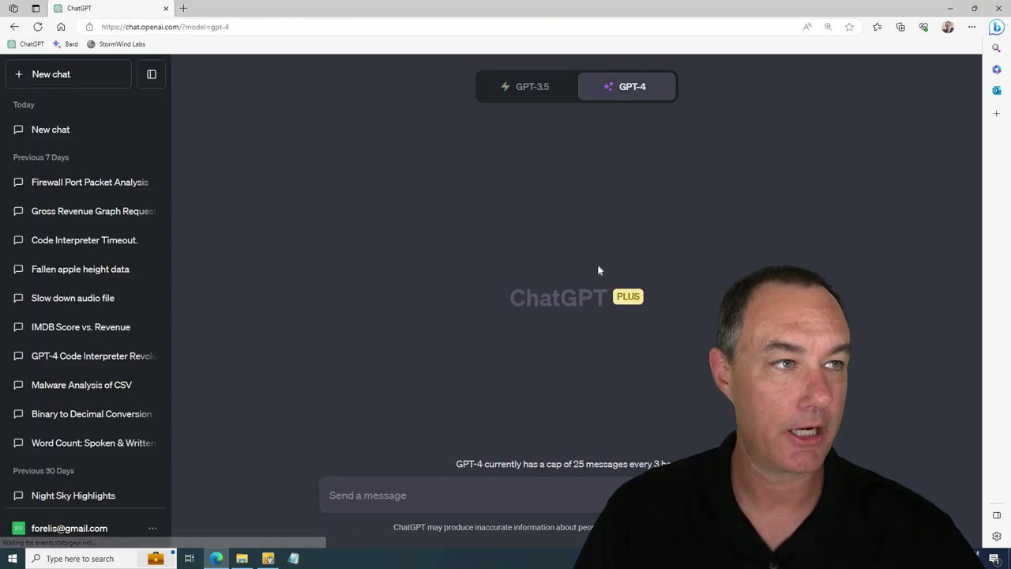
pyautogui.moveTo(647, 86)
pyautogui.click(624, 269)
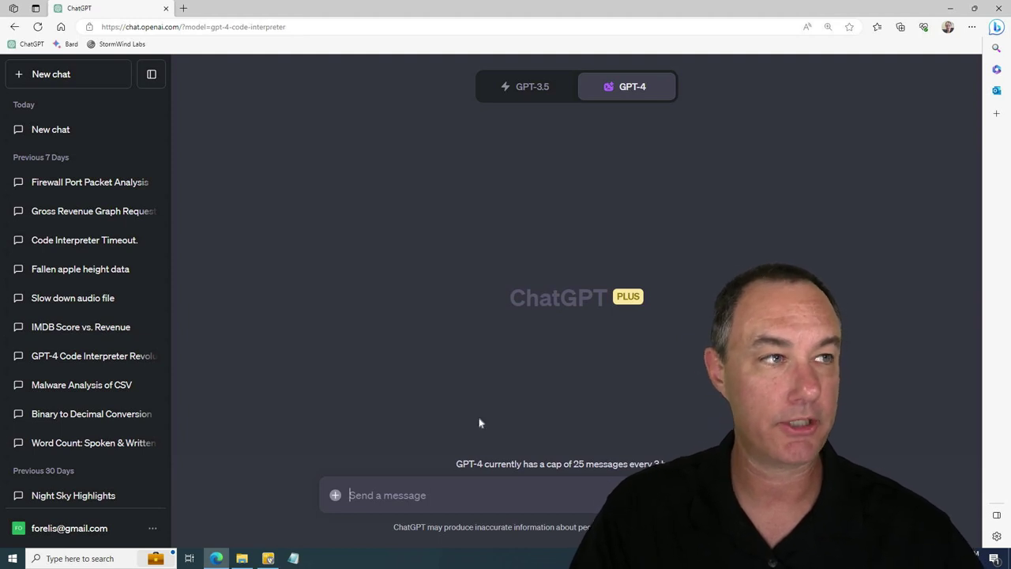
pyautogui.moveTo(630, 100)
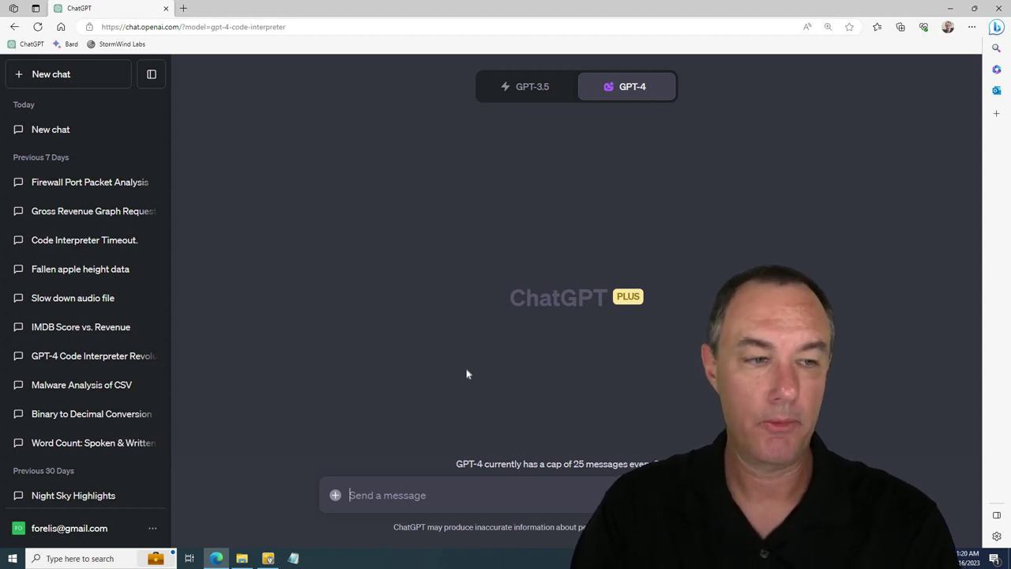
pyautogui.write('Build me a pytho')
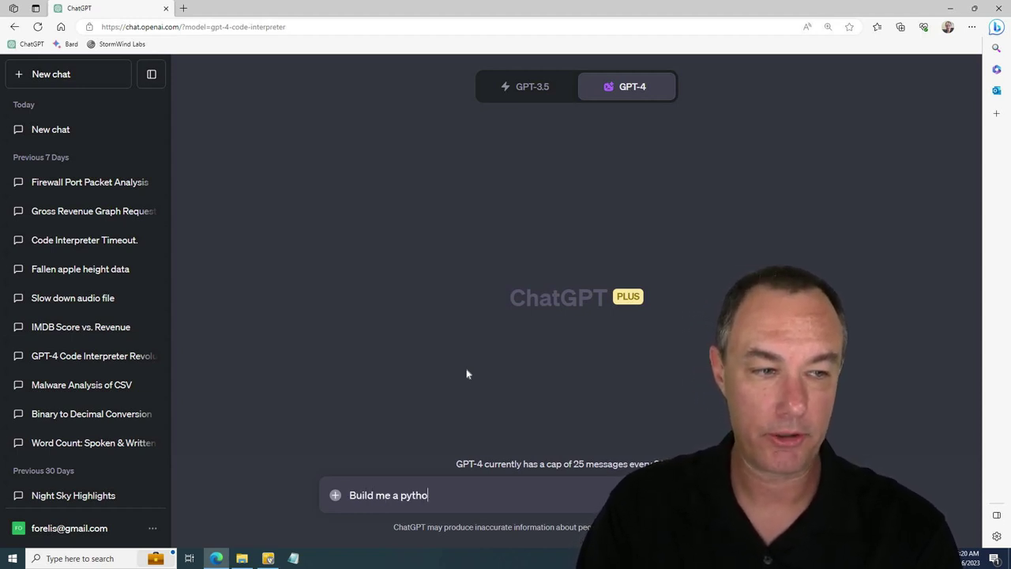
pyautogui.write('n program ')
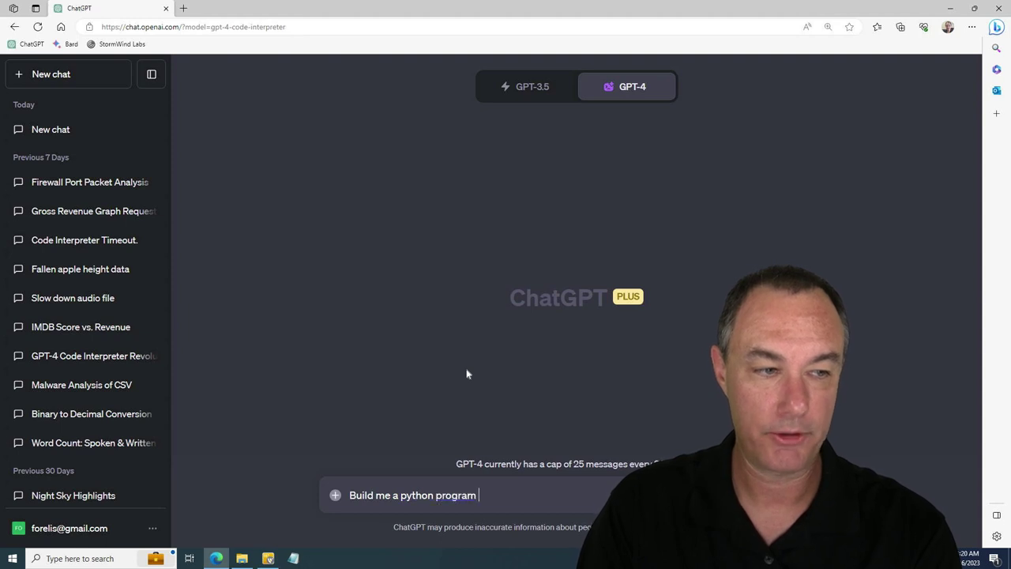
pyautogui.write('to translate')
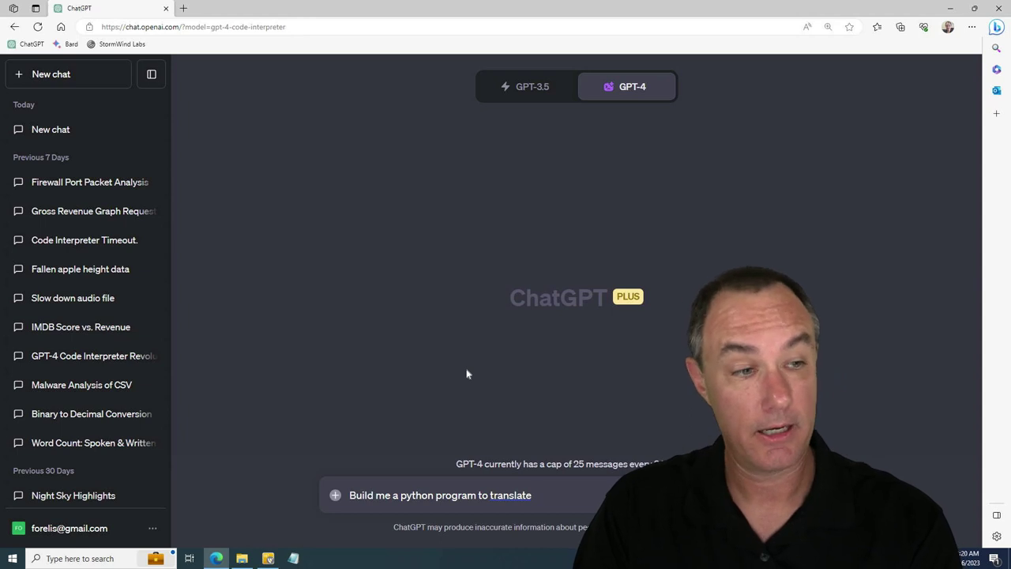
pyautogui.write(' binary to decima')
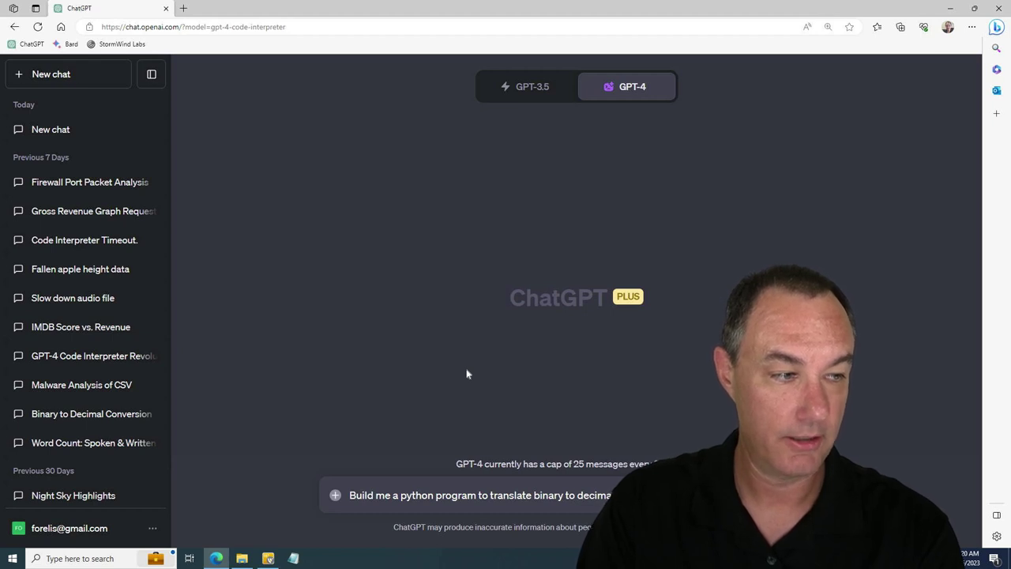
pyautogui.write('0101010100011001')
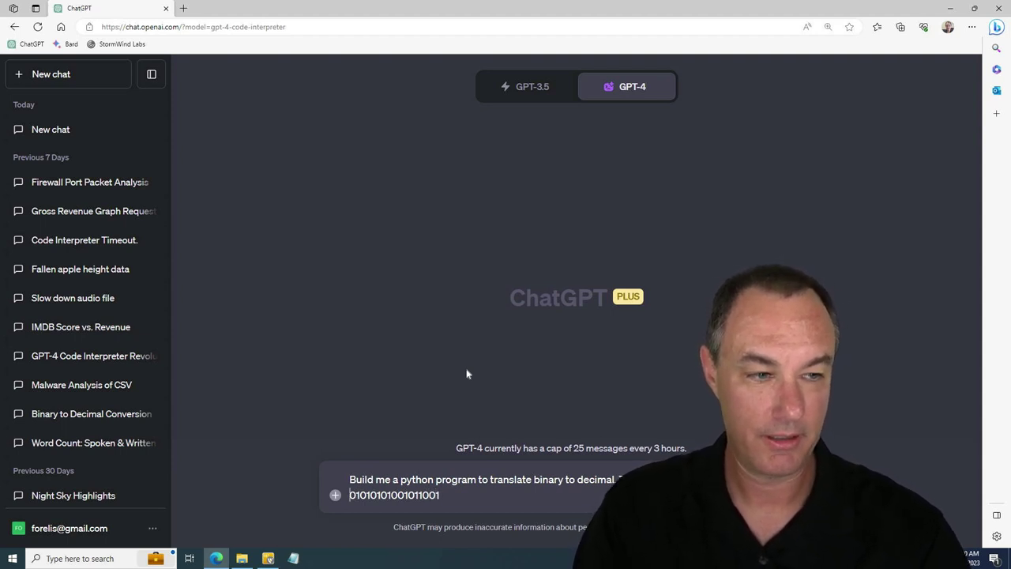
pyautogui.write('0b')
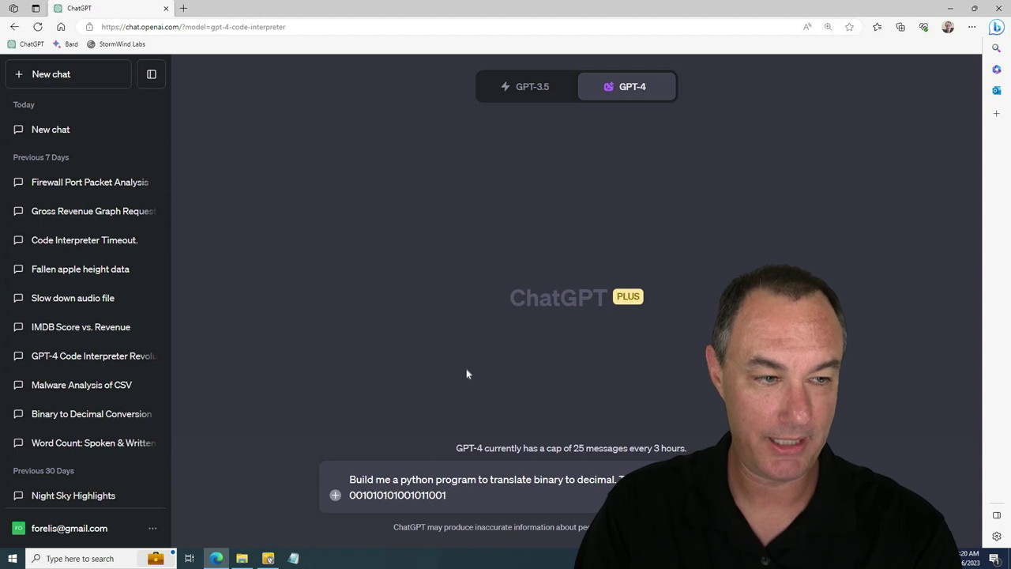
pyautogui.press('End')
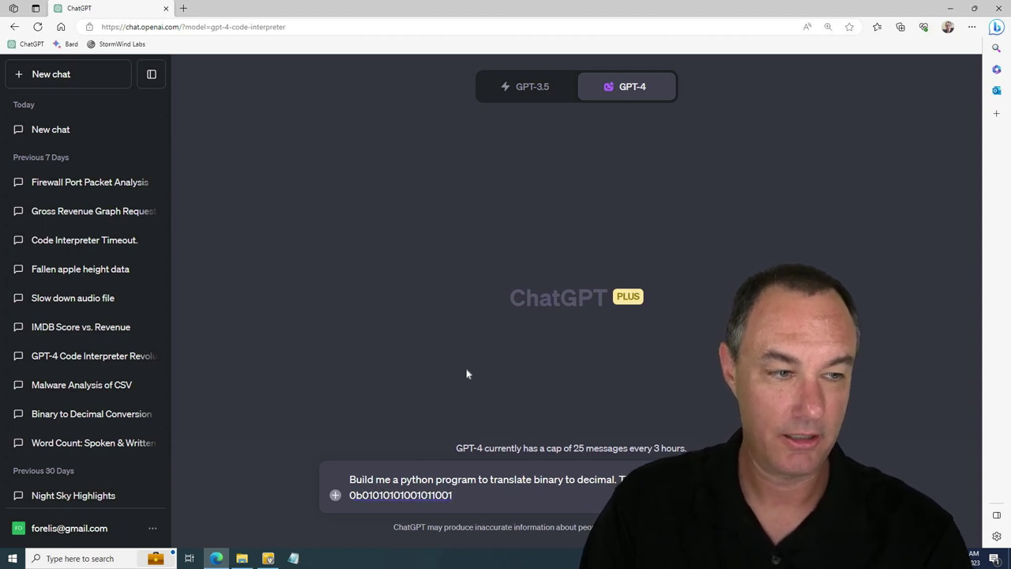
pyautogui.write('.')
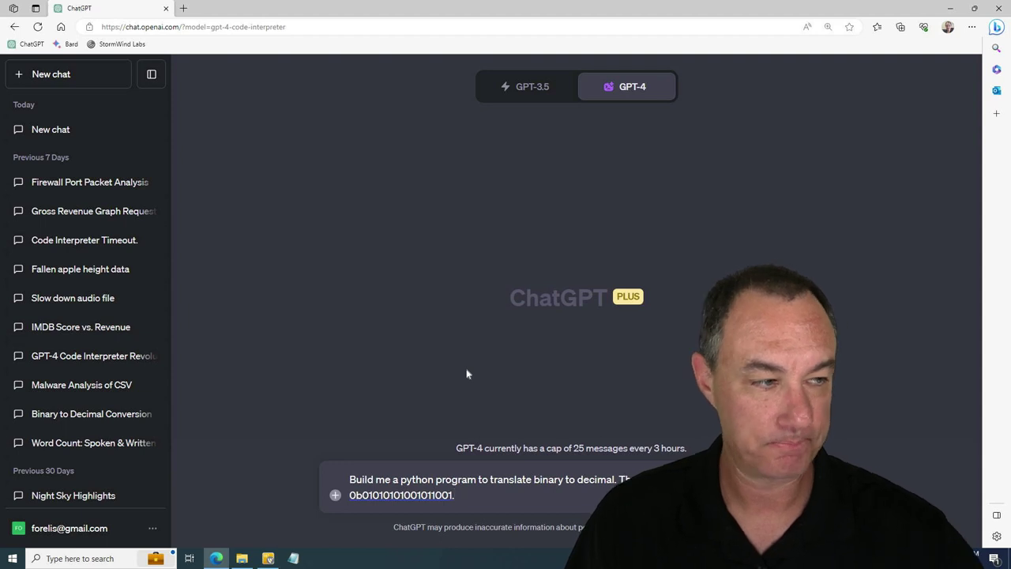
pyautogui.press('Return')
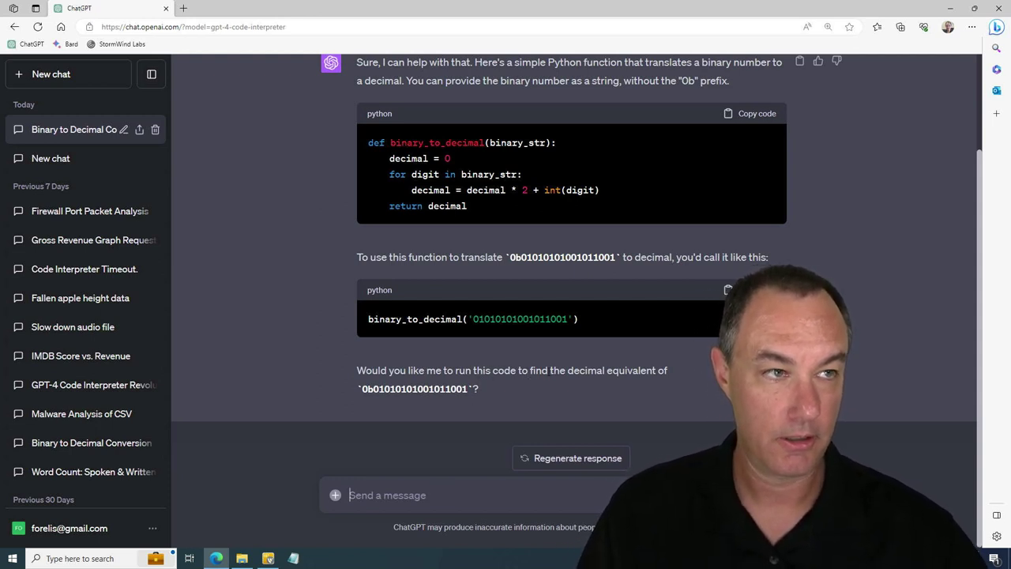
# Accept the offer to run the code with "Yes, please do." and inspect the work behind the answer, collapsing it when finished
pyautogui.click(433, 494)
pyautogui.write('Ye')
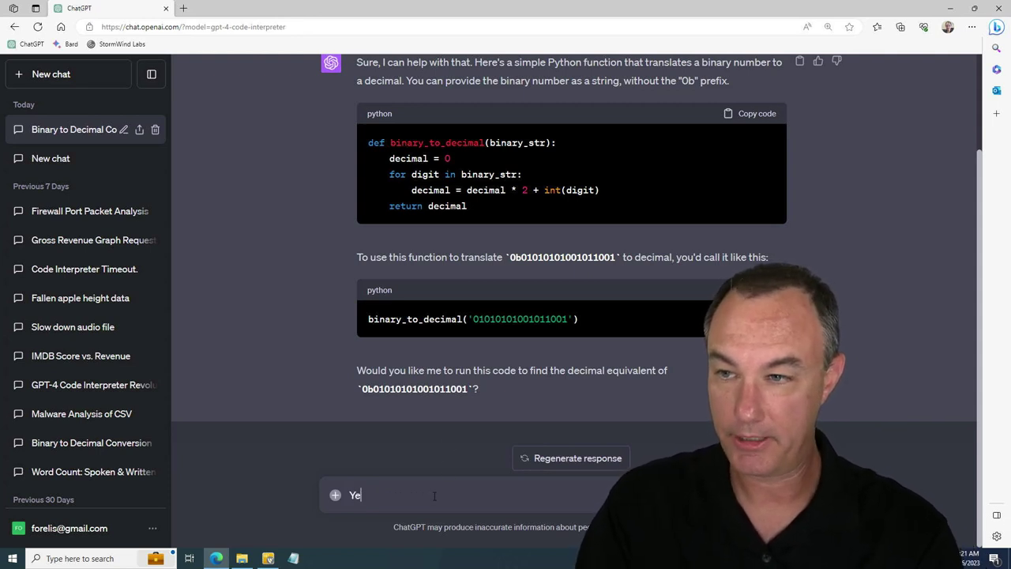
pyautogui.write('s, please do.')
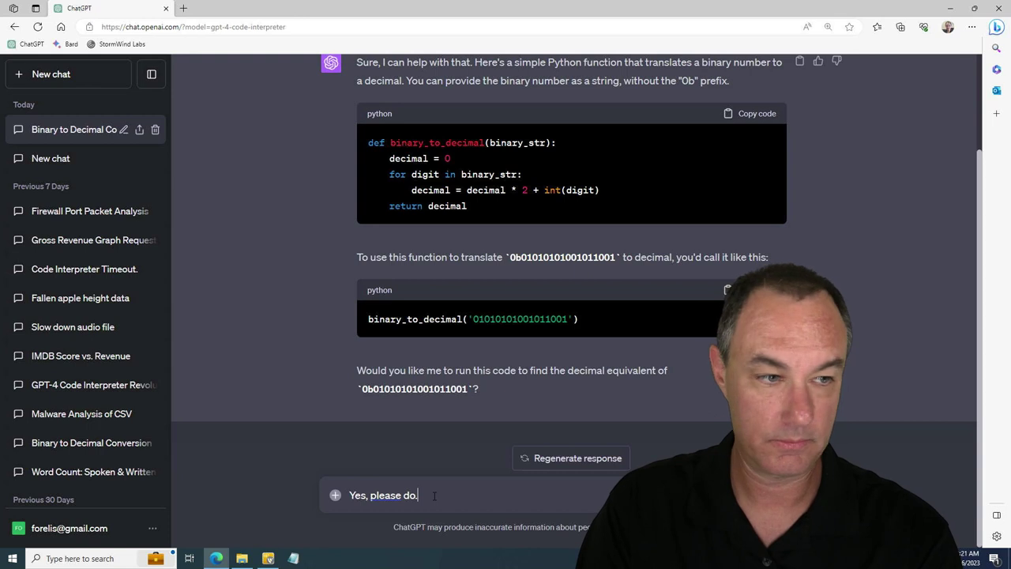
pyautogui.press('Return')
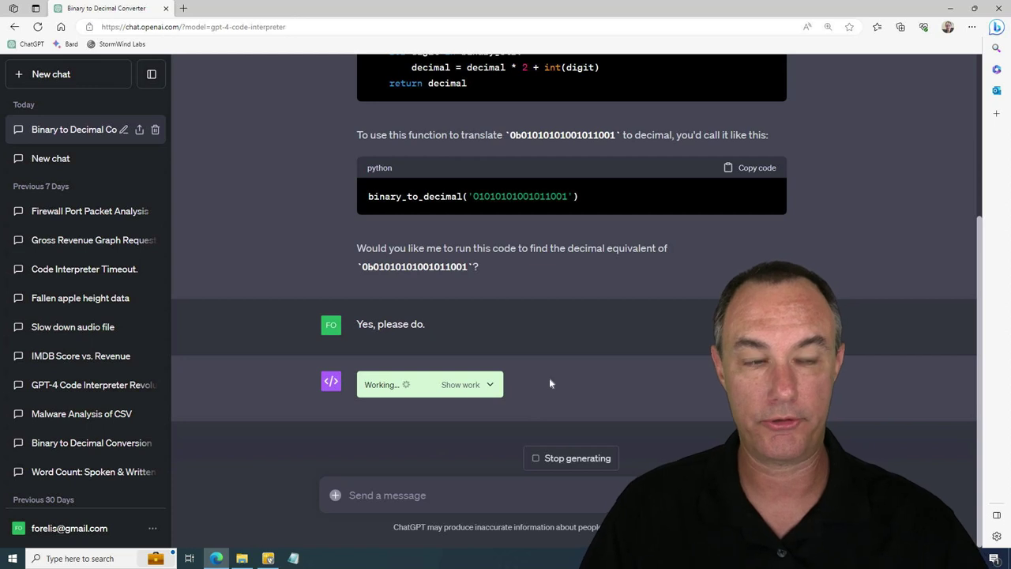
pyautogui.click(496, 386)
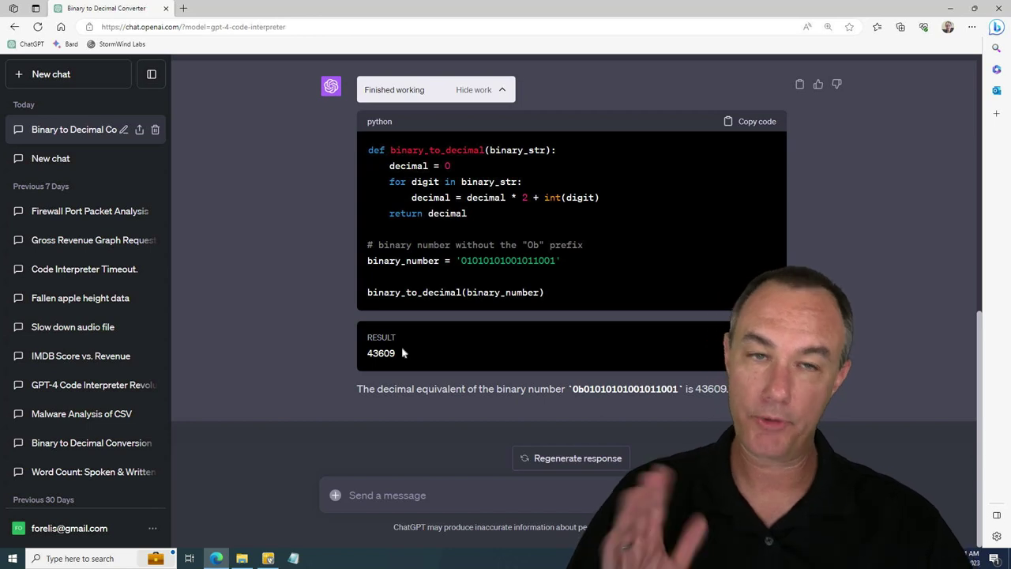
pyautogui.click(496, 90)
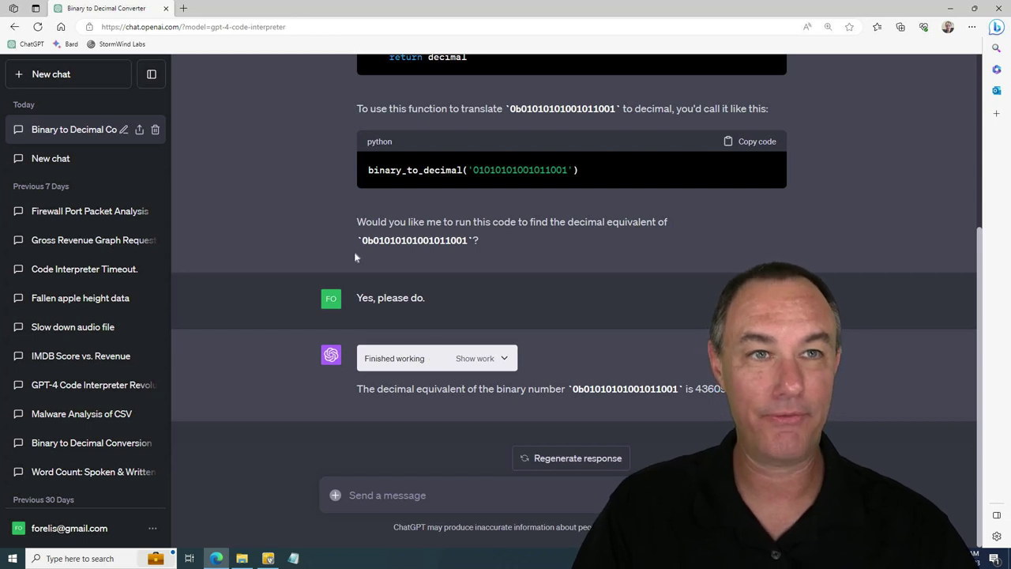
# Start a new chat with the GPT-4 Code Interpreter model
pyautogui.click(93, 79)
pyautogui.moveTo(623, 88)
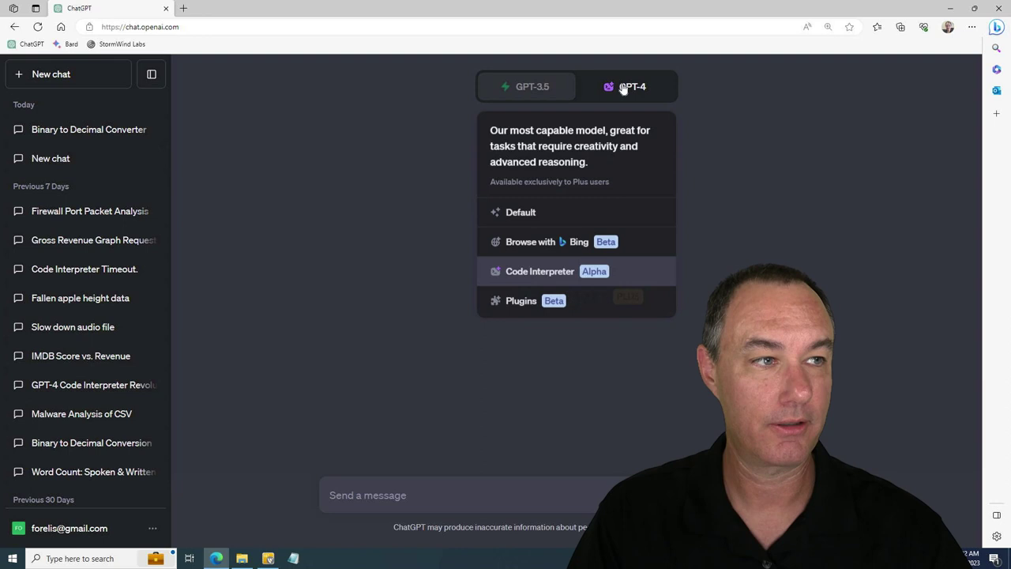
pyautogui.click(594, 268)
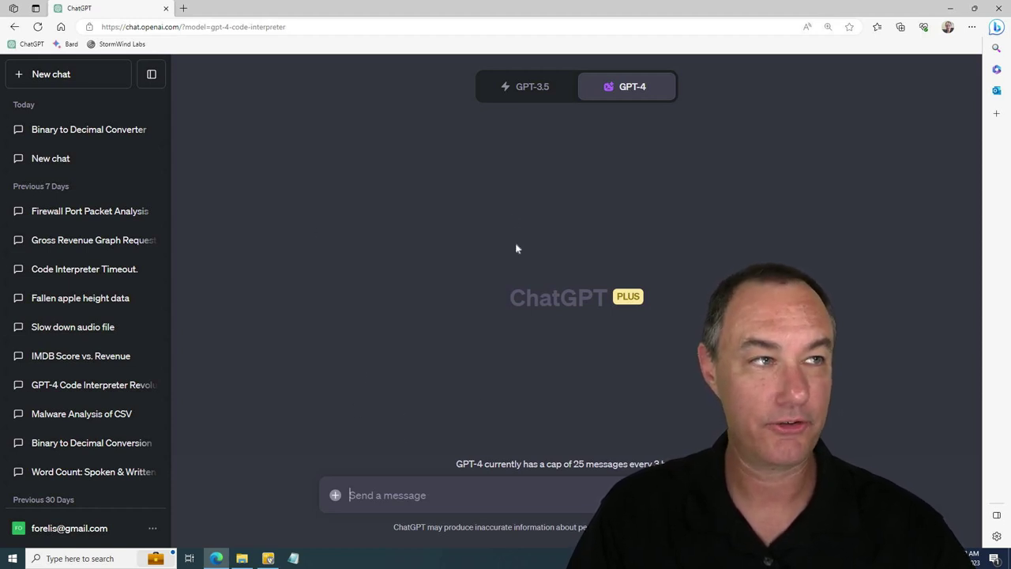
pyautogui.moveTo(632, 87)
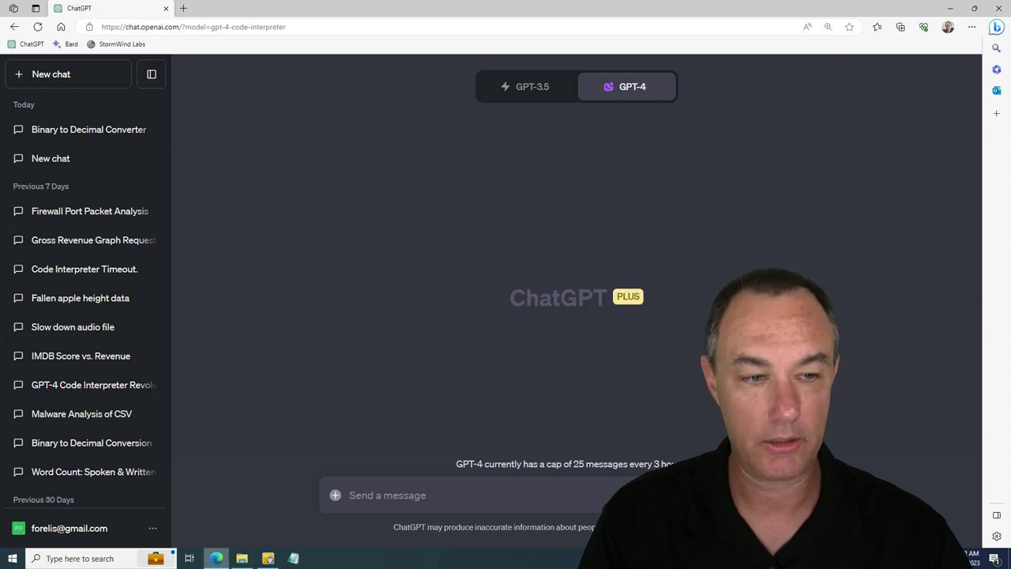
# Open the file "top_10000_popular_movies_tmdb - v1" from the Code Interpreter Demo Files folder in Excel
pyautogui.click(241, 559)
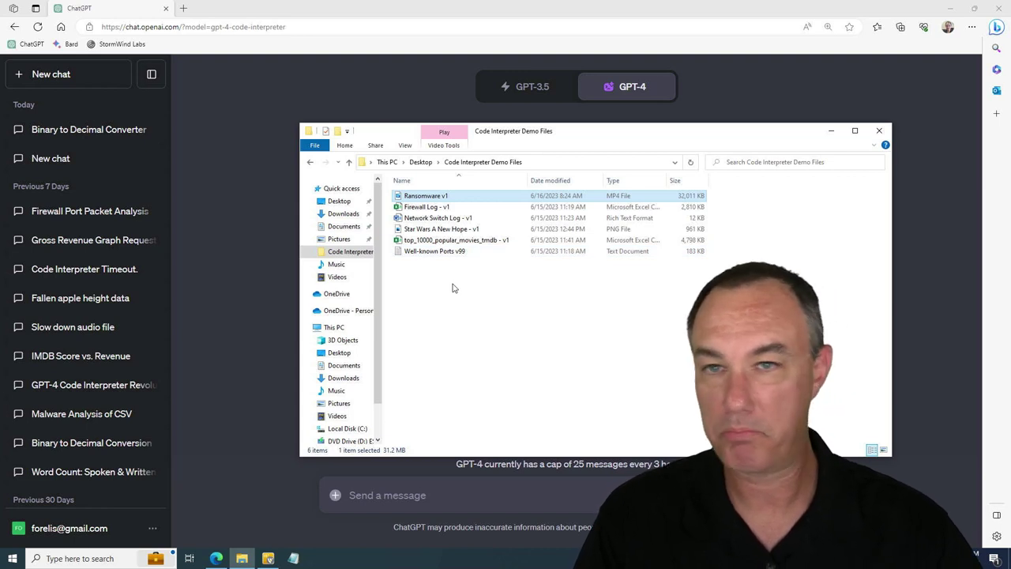
pyautogui.click(455, 240)
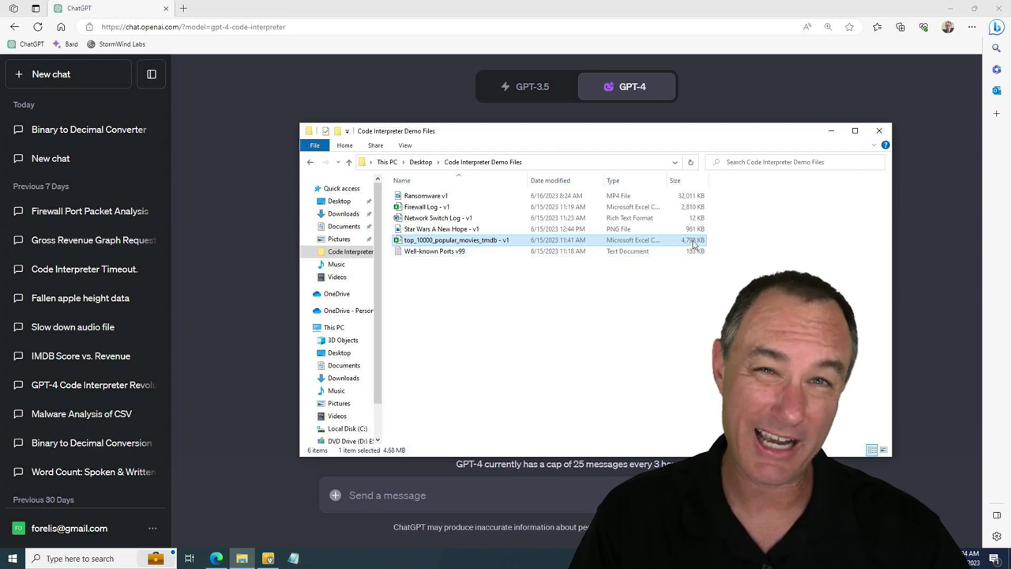
pyautogui.doubleClick(456, 240)
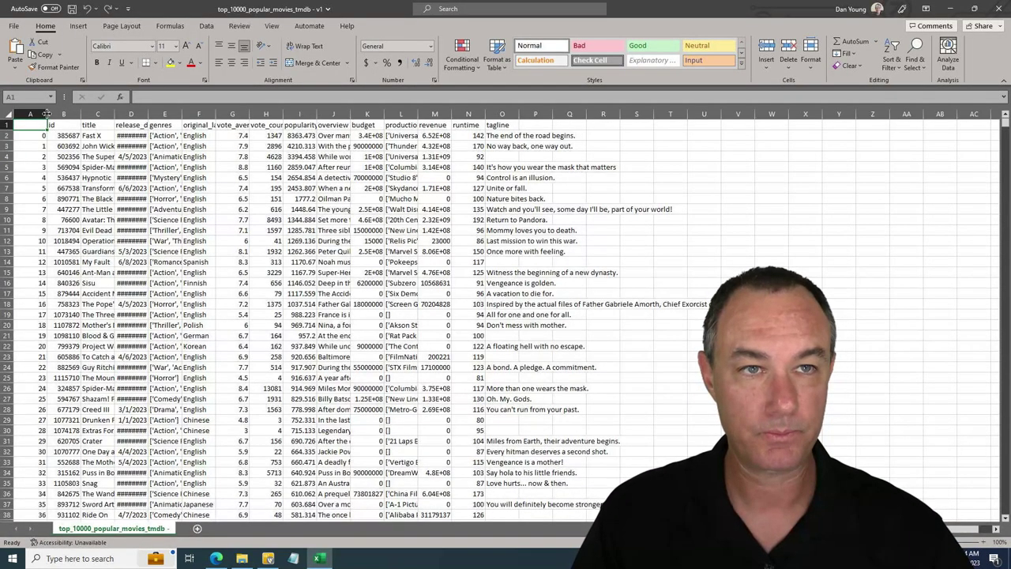
# Widen the id column and fit the release_date column so that its full dates can be read
pyautogui.moveTo(81, 110); pyautogui.dragTo(112, 111)
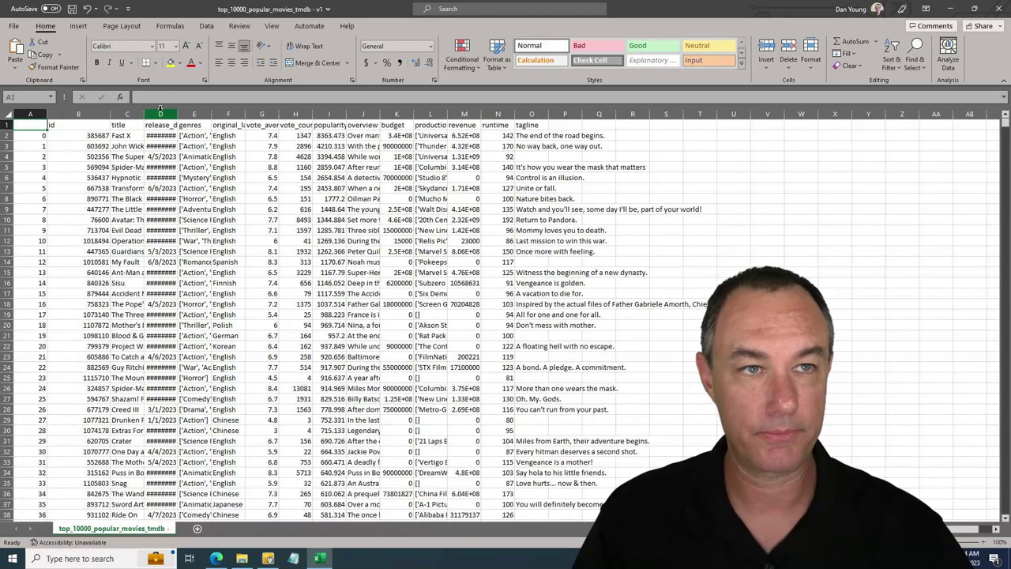
pyautogui.doubleClick(178, 111)
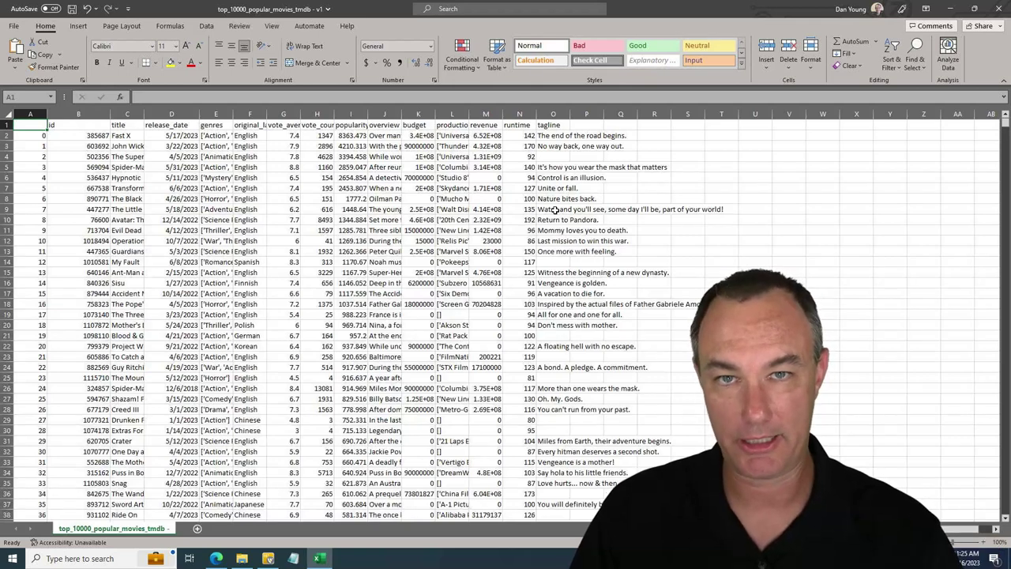
# Look through the first entries of the tagline column and close the workbook without saving changes
pyautogui.click(554, 135)
pyautogui.click(553, 147)
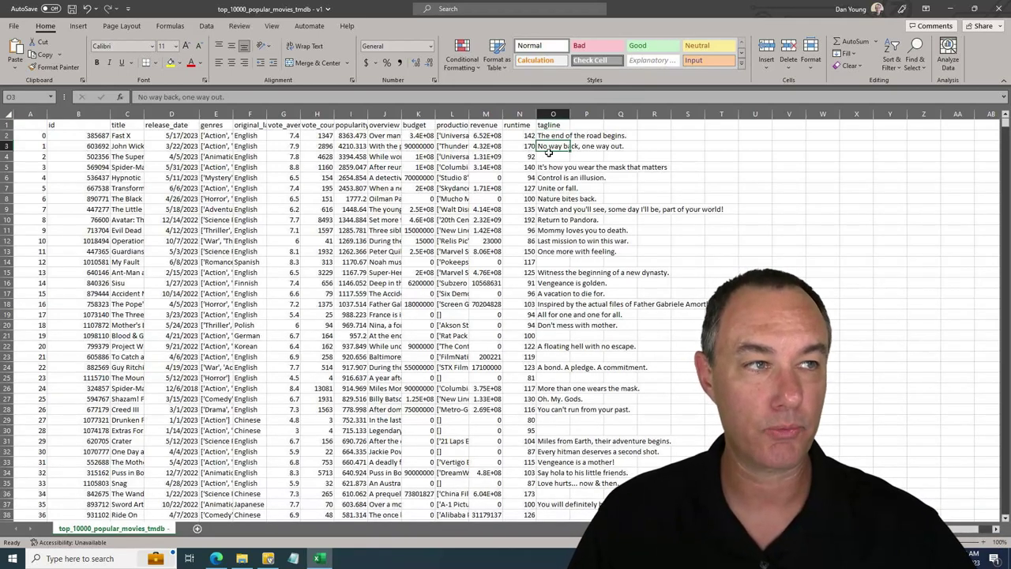
pyautogui.click(549, 156)
pyautogui.click(543, 167)
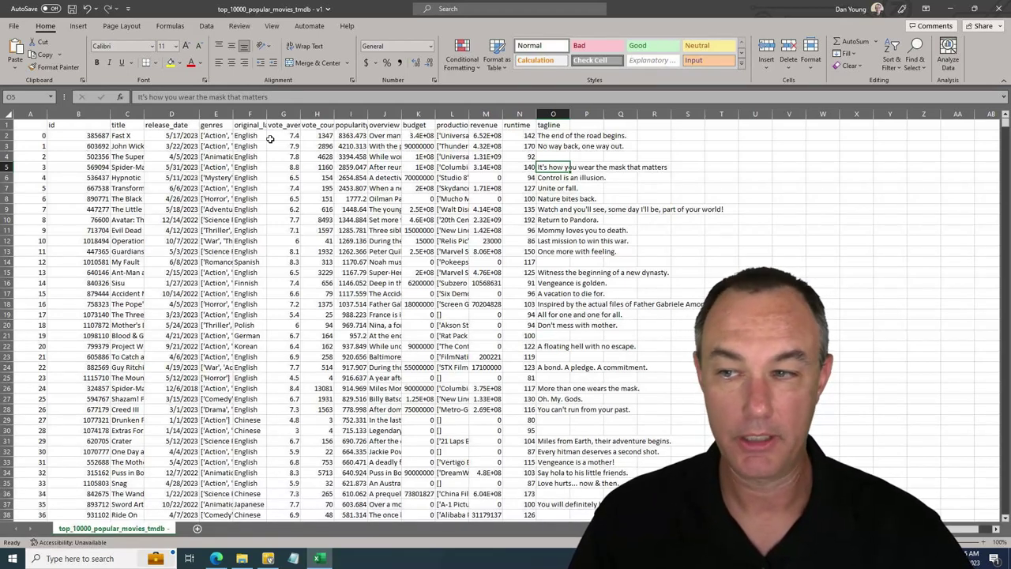
pyautogui.click(541, 135)
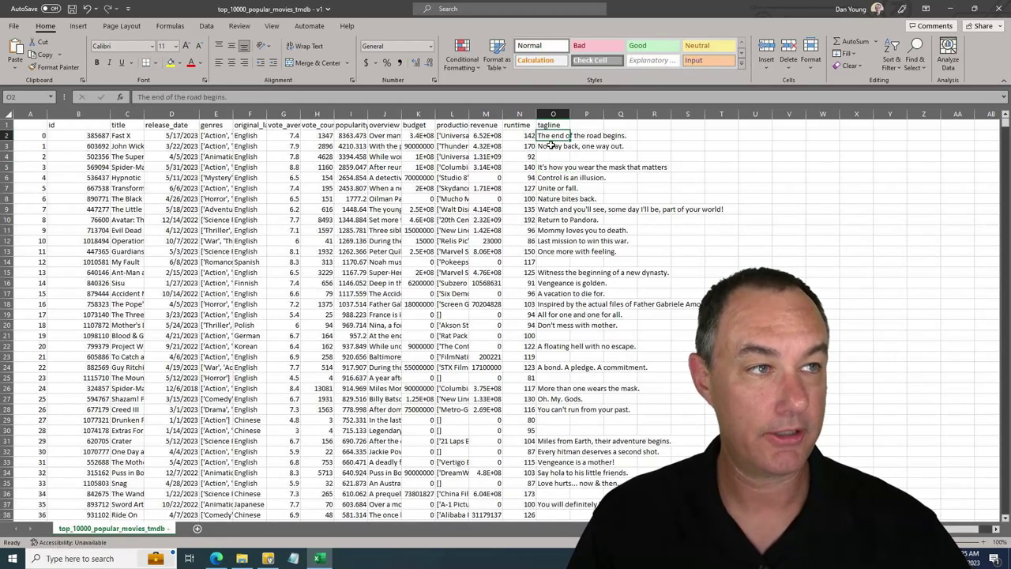
pyautogui.click(549, 148)
pyautogui.click(543, 188)
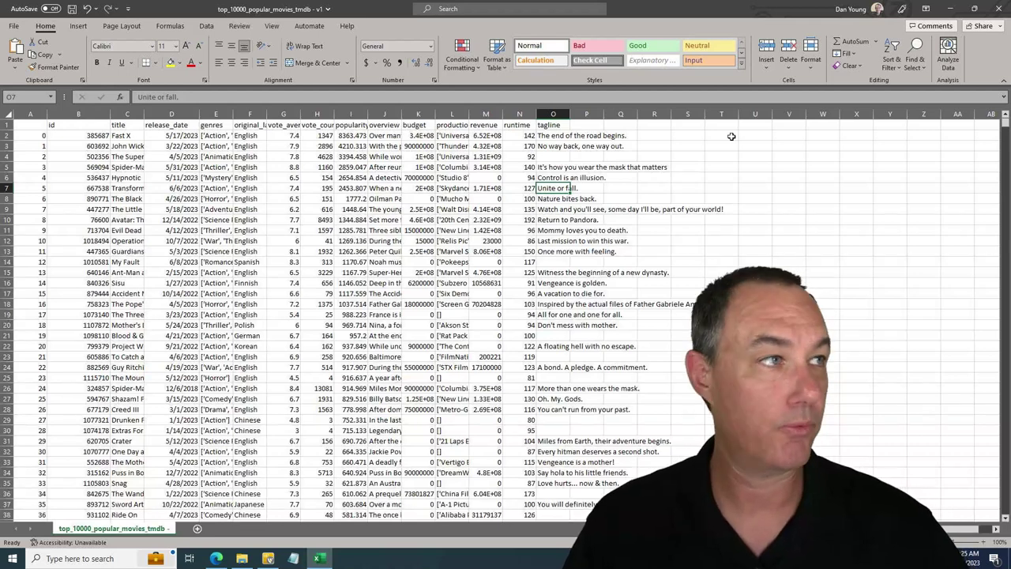
pyautogui.click(997, 9)
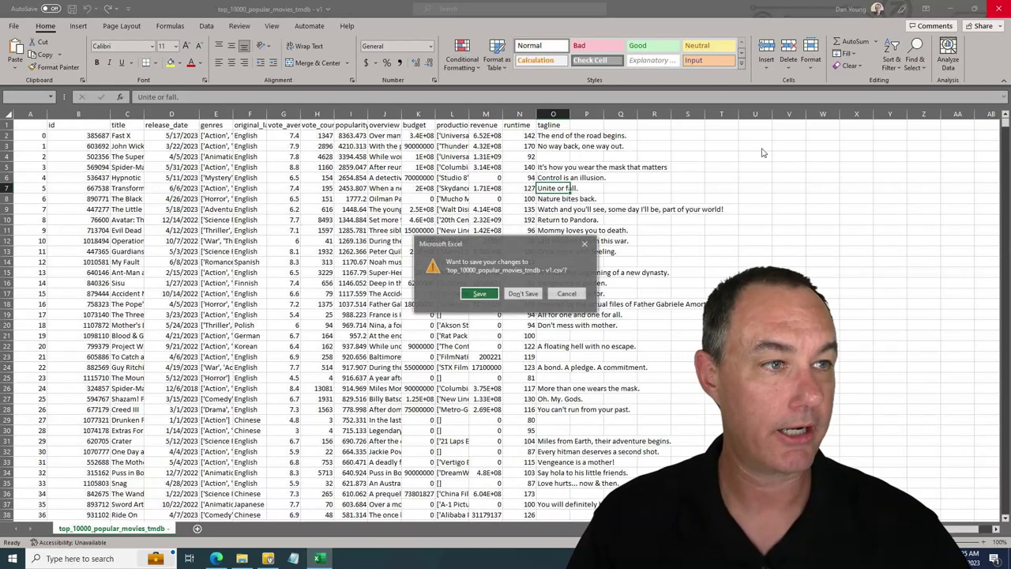
pyautogui.click(521, 295)
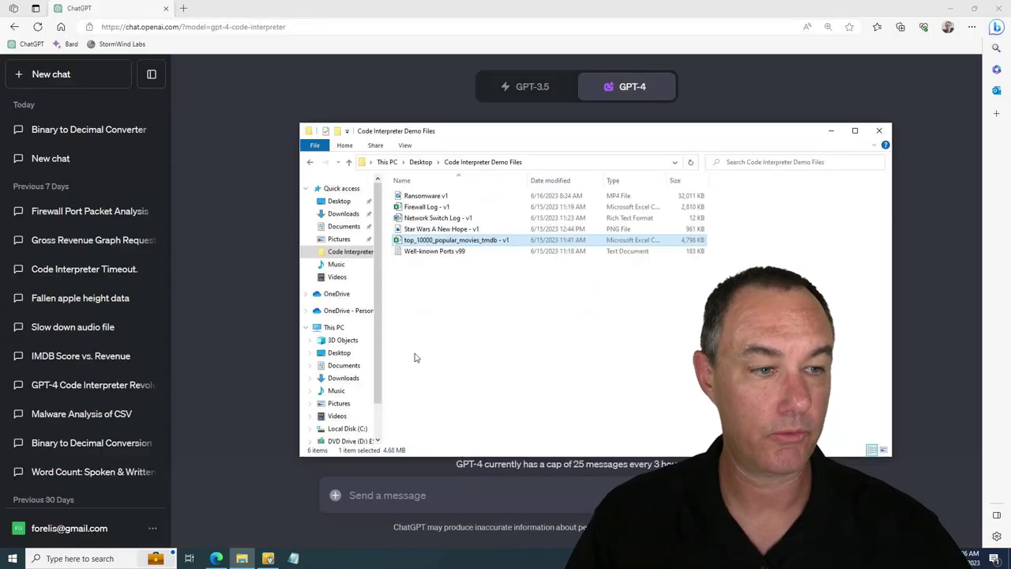
# Write the prompt "Please graph the revenue of Sci-Fi movies of the last 50 years" in the new ChatGPT chat without sending it
pyautogui.click(406, 495)
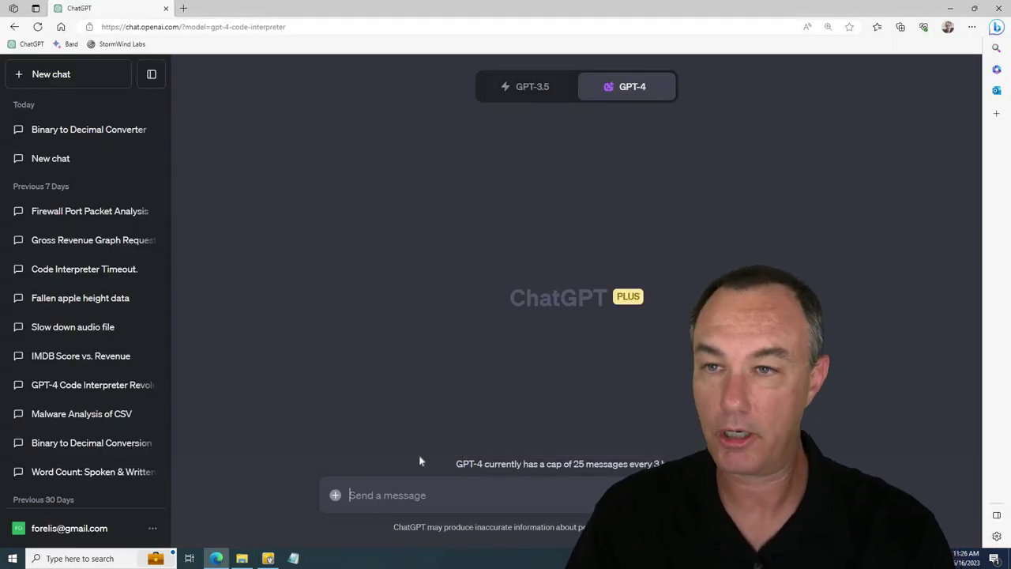
pyautogui.write('Please ')
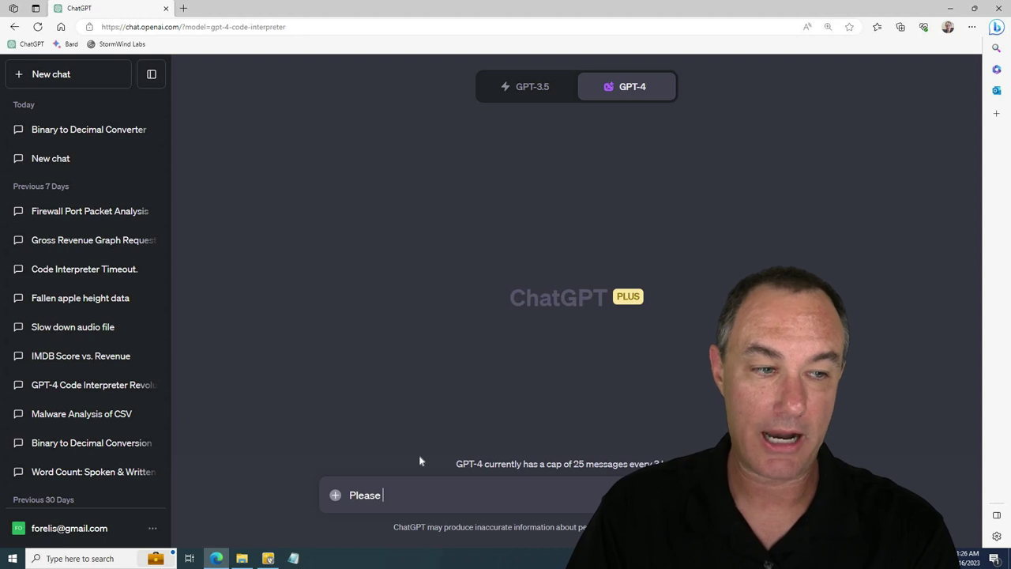
pyautogui.write('graph the ree')
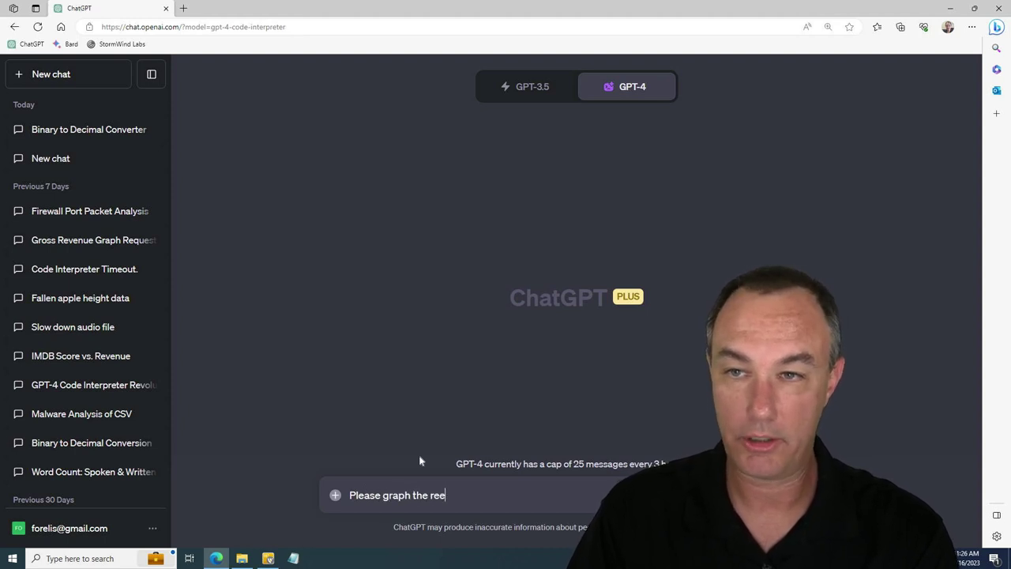
pyautogui.press('BackSpace')
pyautogui.write('venu')
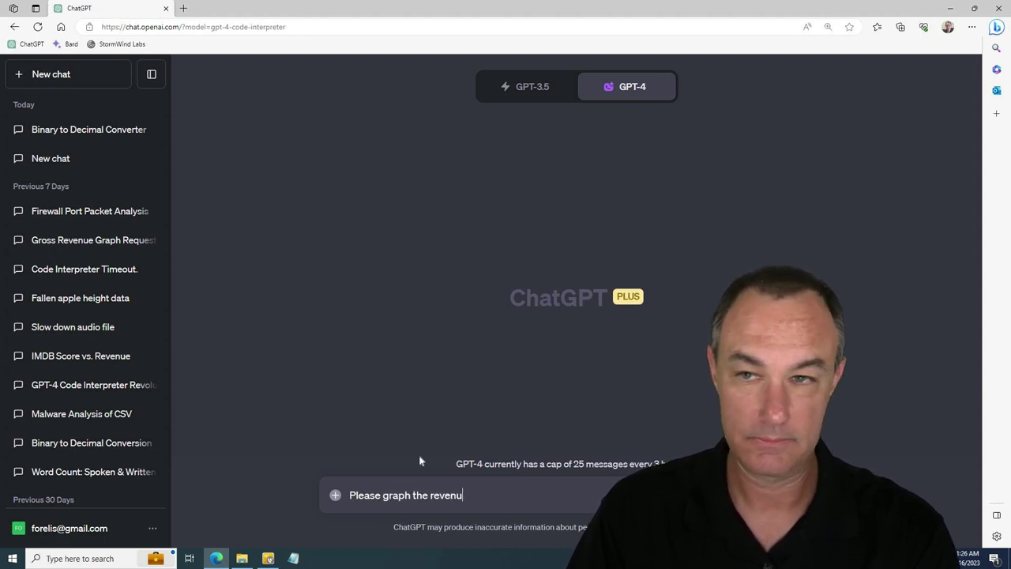
pyautogui.write('e ')
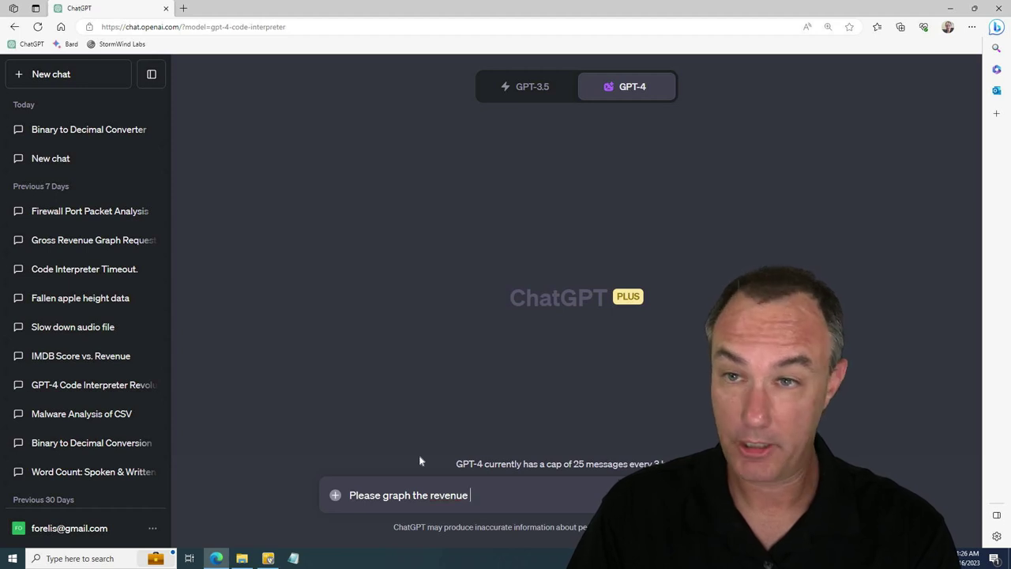
pyautogui.write('of Sci')
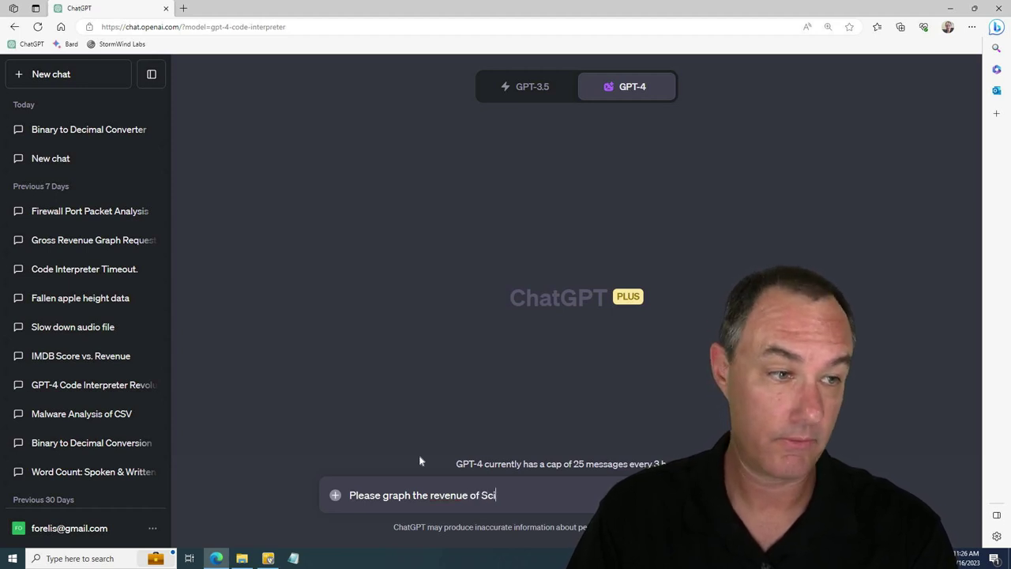
pyautogui.write('-Fi movies of the last 50')
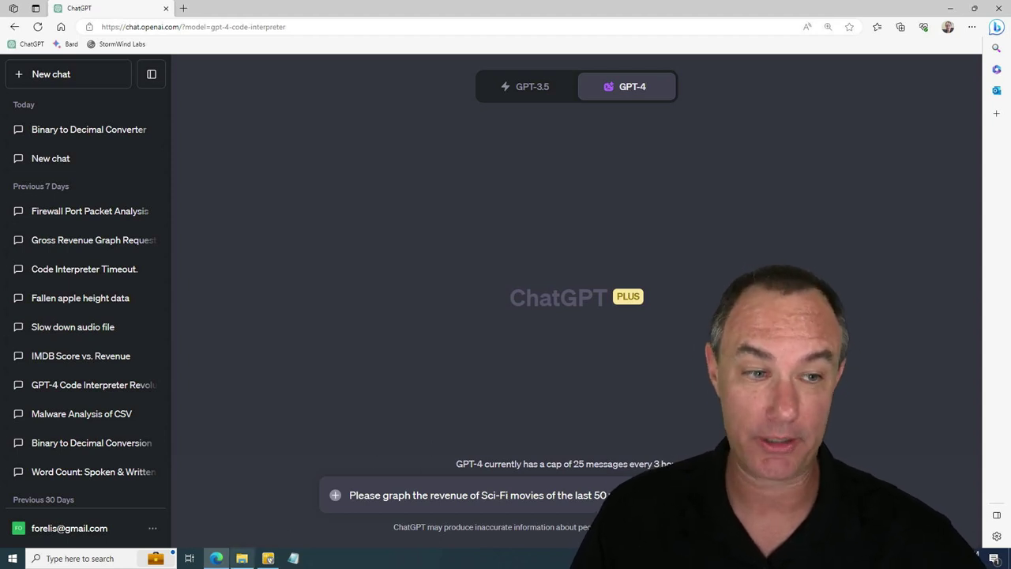
# Try to attach "top_10000_popular_movies_tmdb - v1" from the Code Interpreter Demo Files folder to the prompt, and dismiss the upload error
pyautogui.click(242, 557)
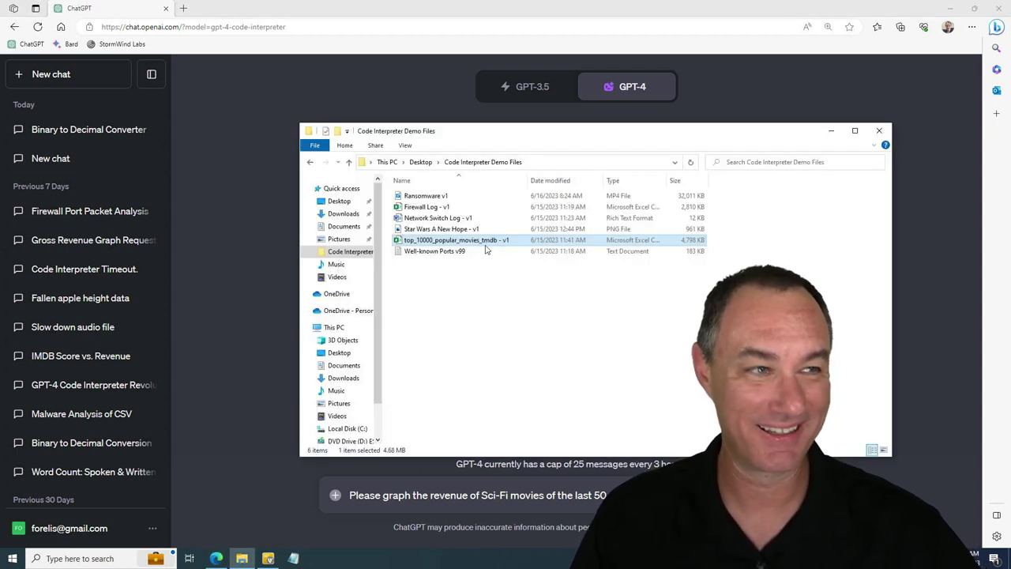
pyautogui.moveTo(490, 245); pyautogui.dragTo(568, 492)
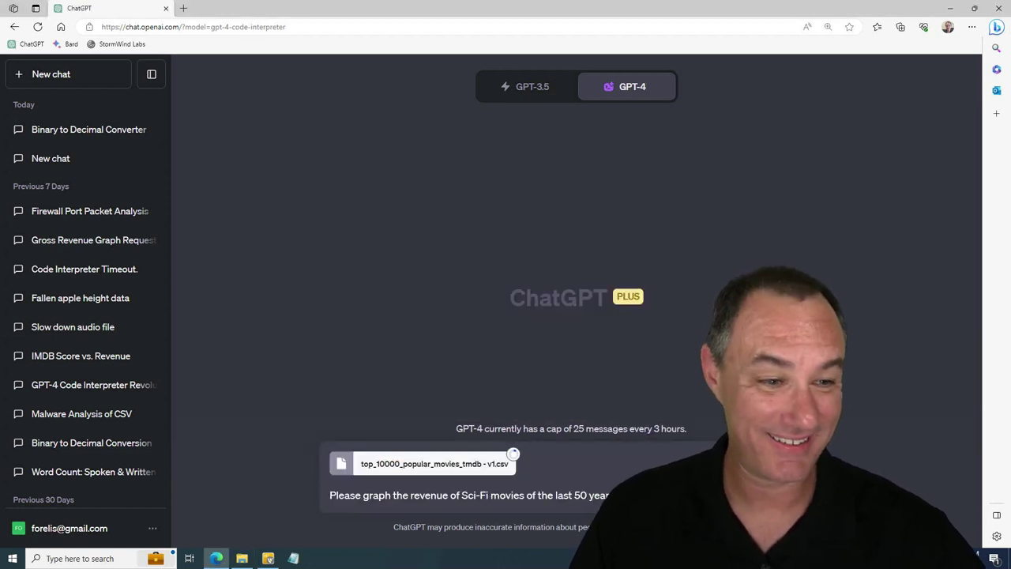
pyautogui.click(242, 558)
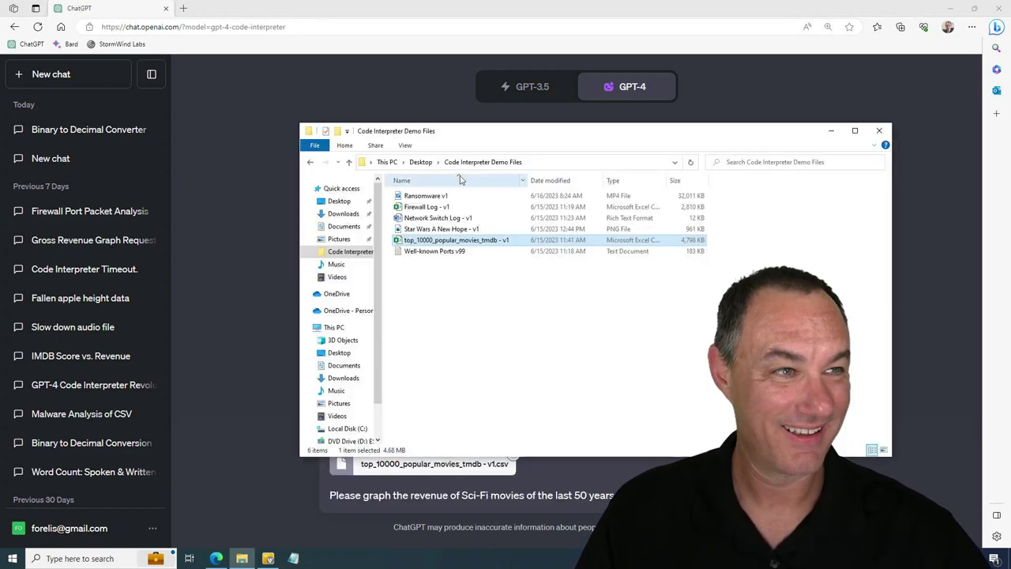
pyautogui.moveTo(483, 139); pyautogui.dragTo(464, 78)
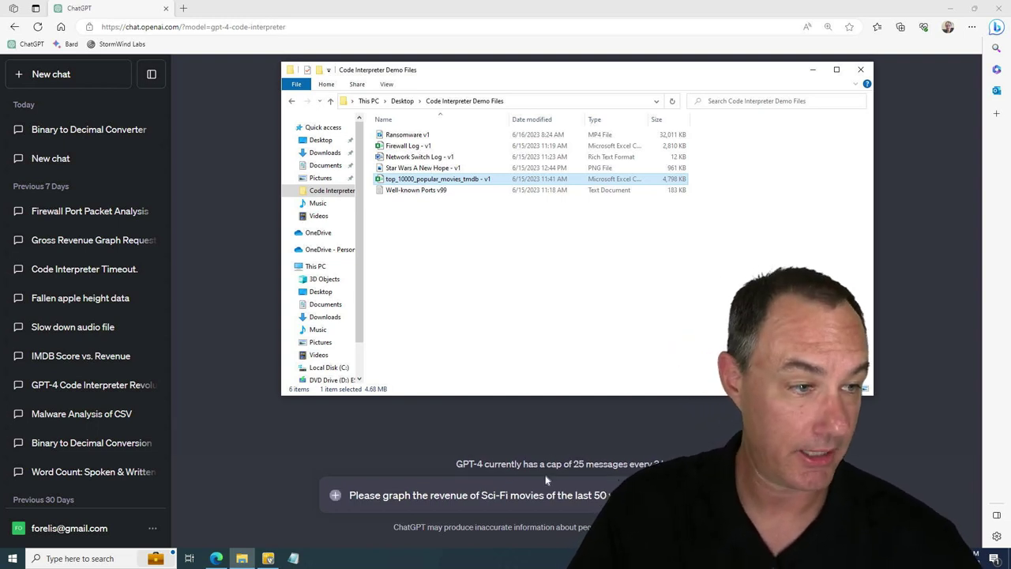
pyautogui.click(537, 428)
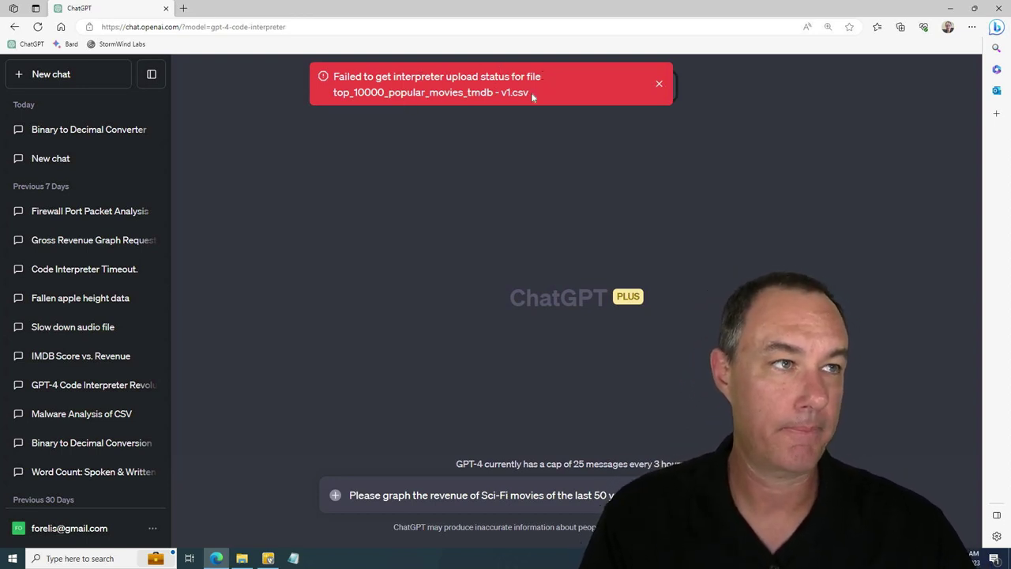
pyautogui.click(658, 85)
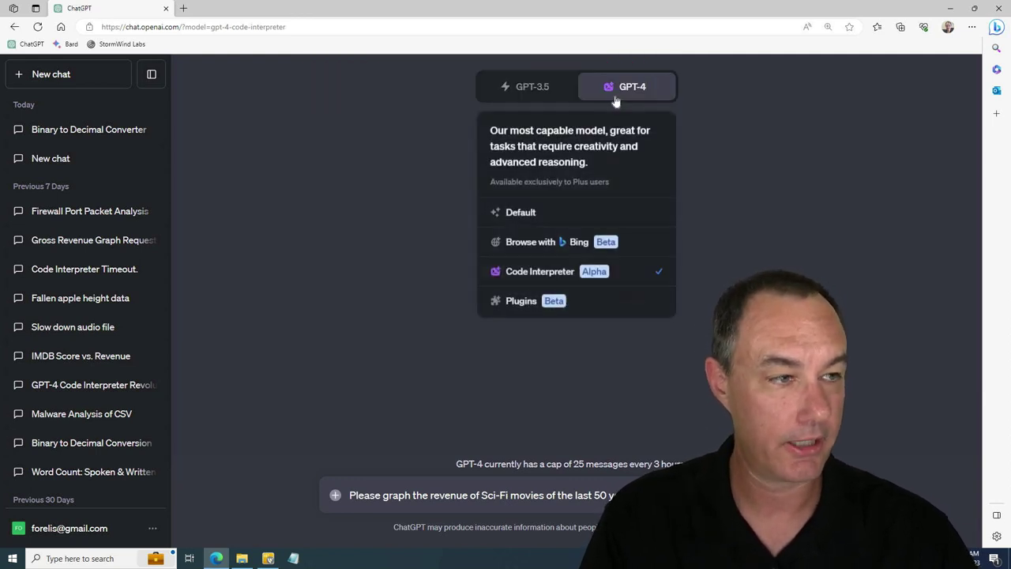
# Rename the movie data file in the Code Interpreter Demo Files folder to "top_10000_popular_movies_tmdb - v2"
pyautogui.click(241, 558)
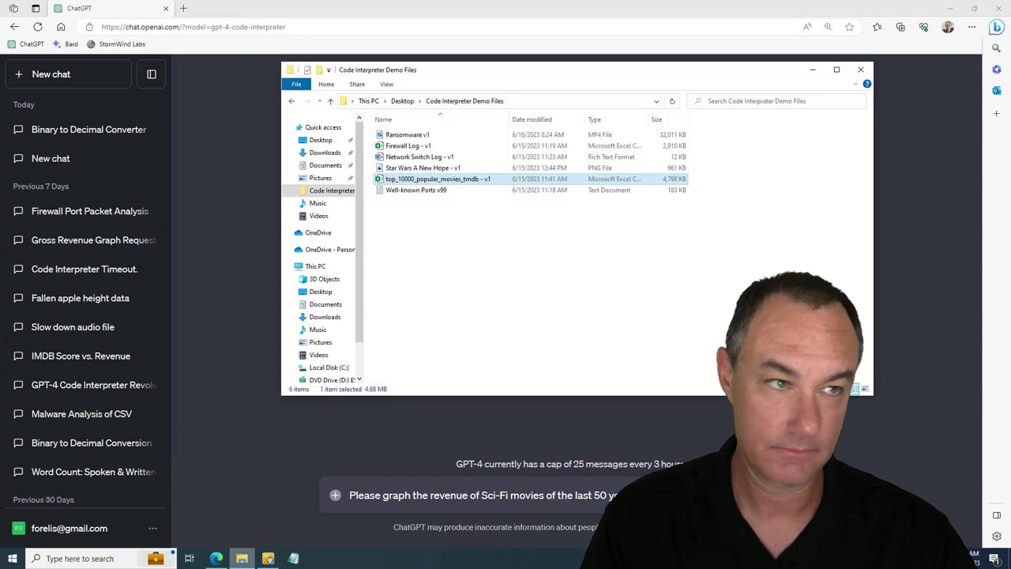
pyautogui.rightClick(456, 181)
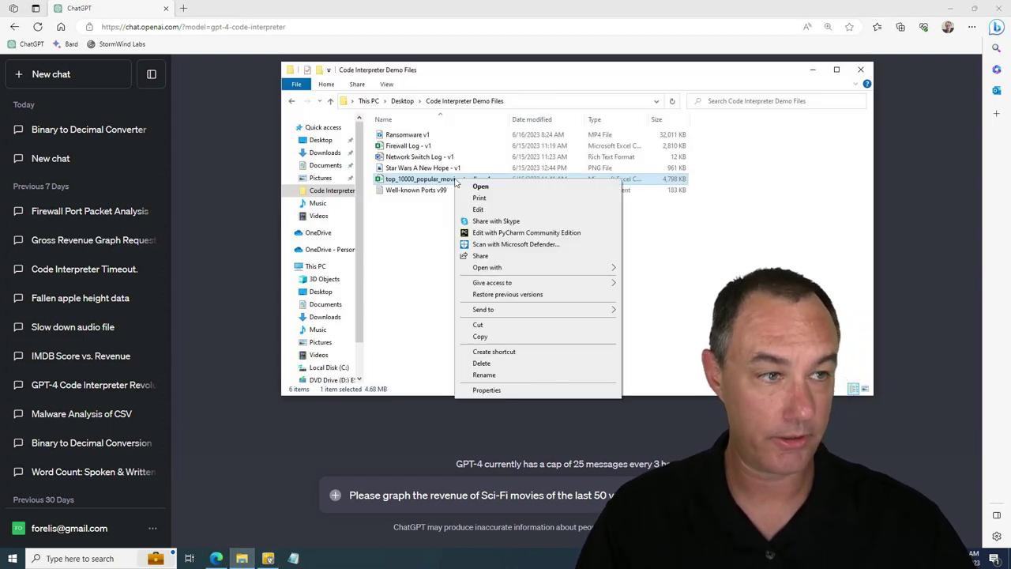
pyautogui.click(491, 374)
pyautogui.click(499, 190)
pyautogui.click(489, 181)
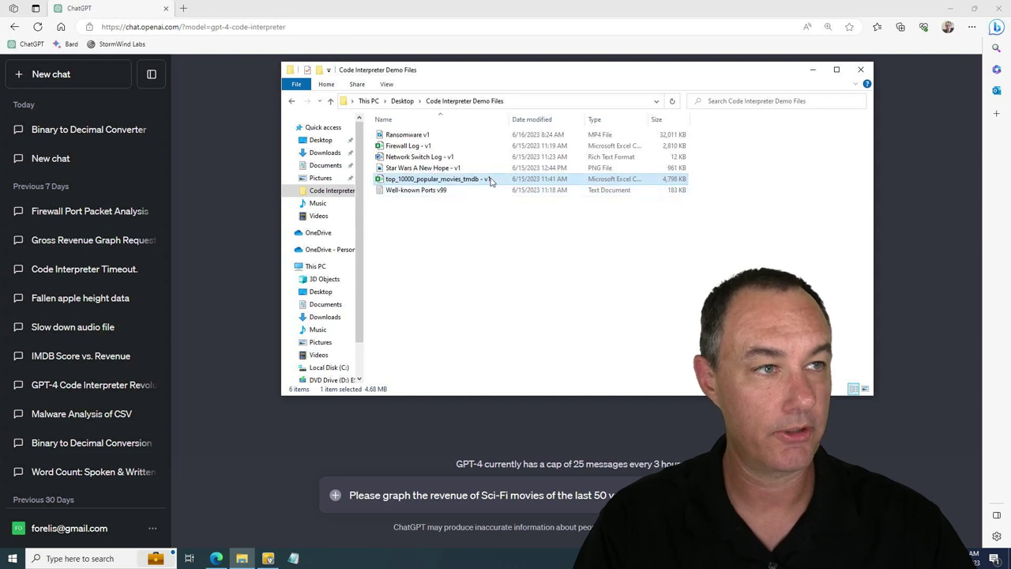
pyautogui.rightClick(489, 181)
pyautogui.click(531, 374)
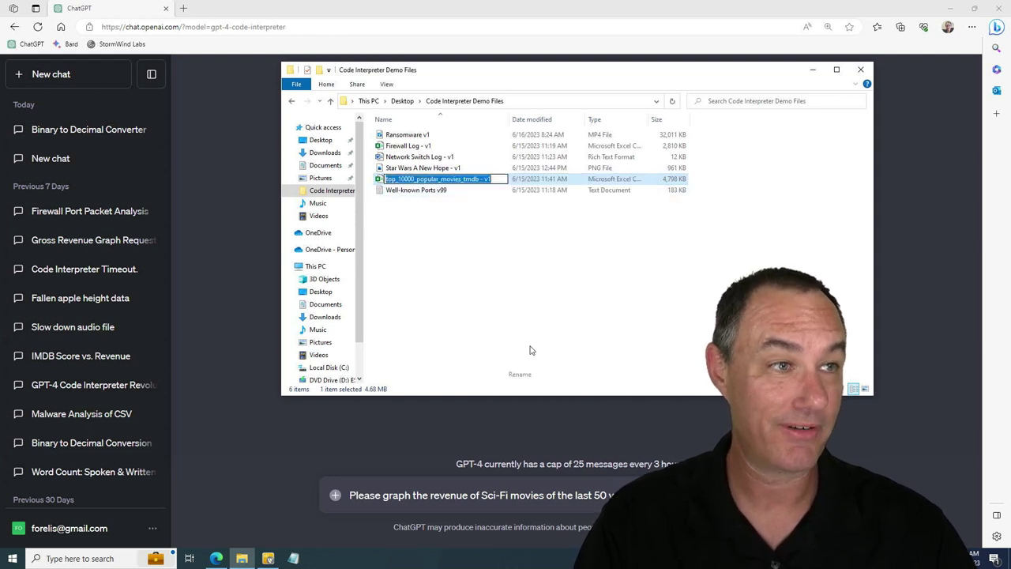
pyautogui.press('End')
pyautogui.press('BackSpace')
pyautogui.write('2')
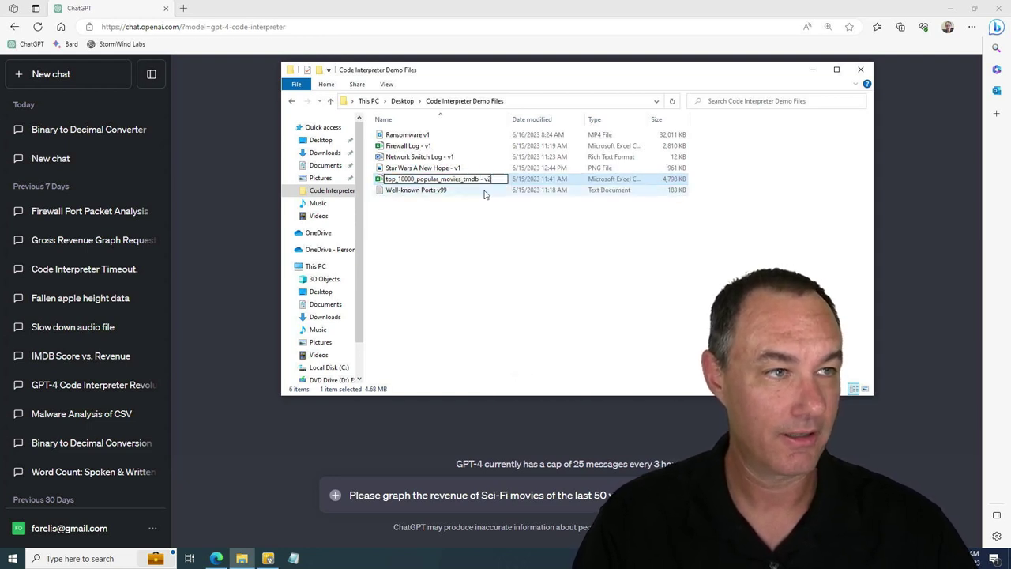
pyautogui.click(469, 248)
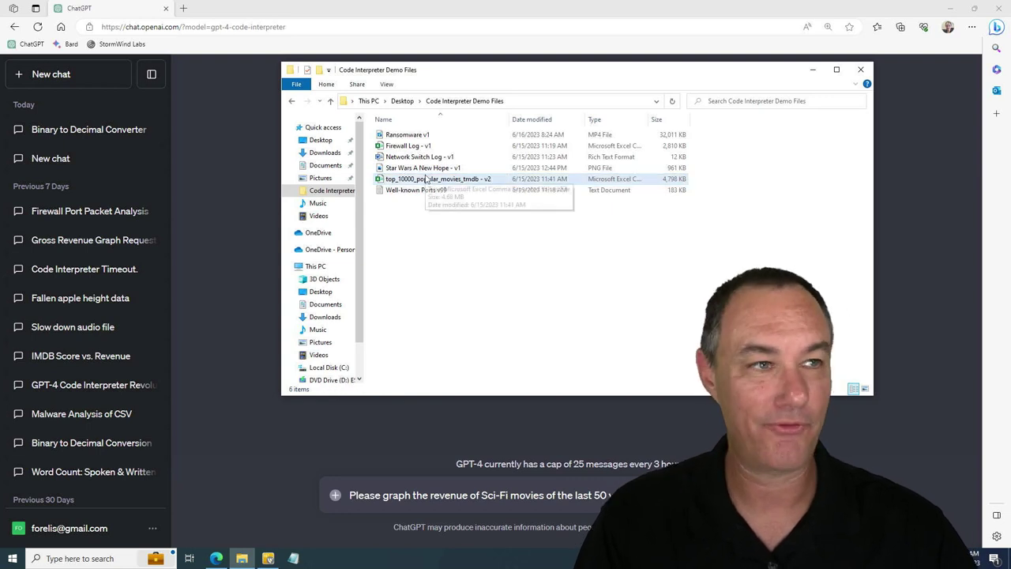
# Attach "top_10000_popular_movies_tmdb - v2" to the prompt, complete the text with "Here's the data to work with." and send it
pyautogui.moveTo(427, 180); pyautogui.dragTo(782, 443)
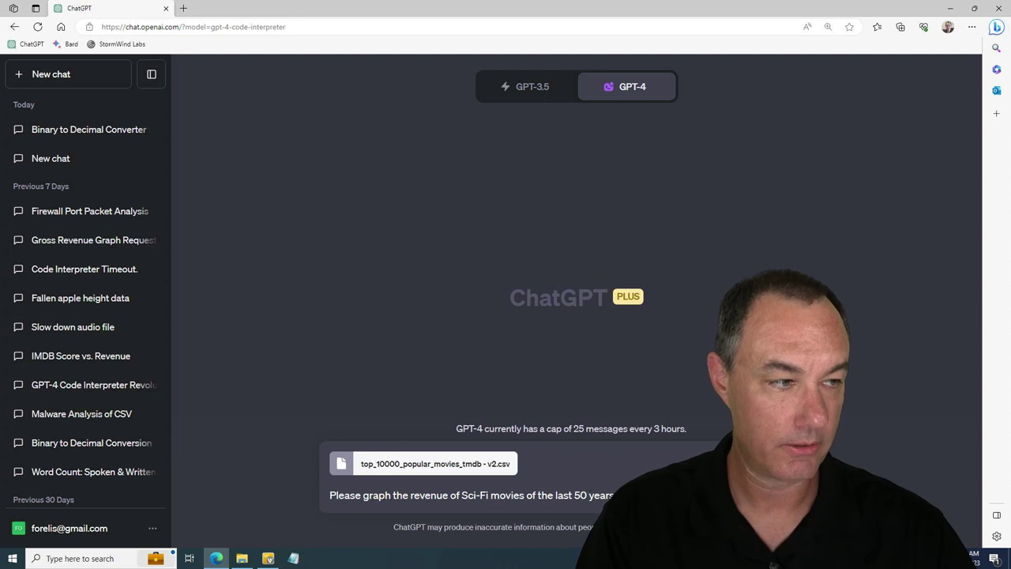
pyautogui.write('. I')
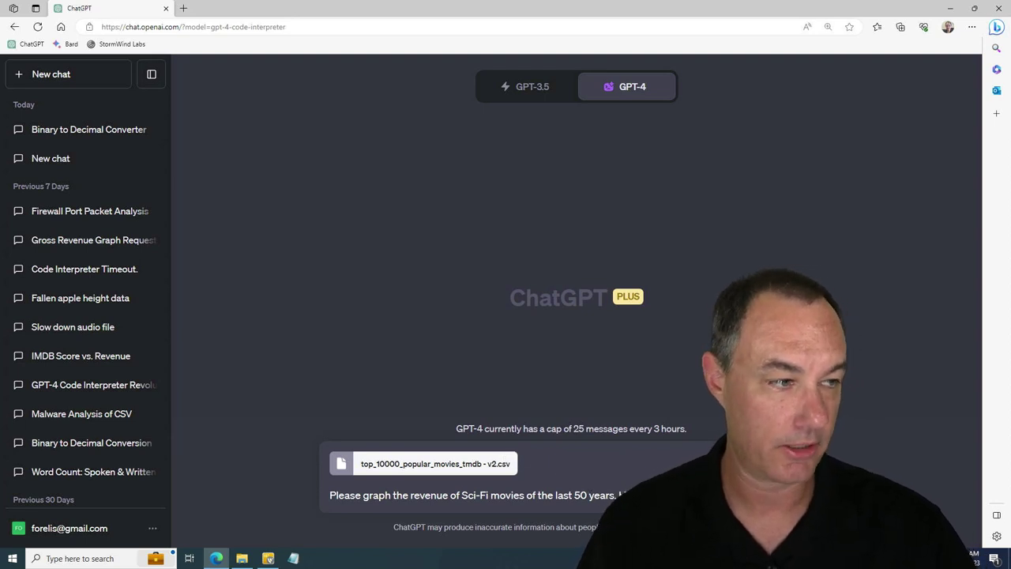
pyautogui.press('Return')
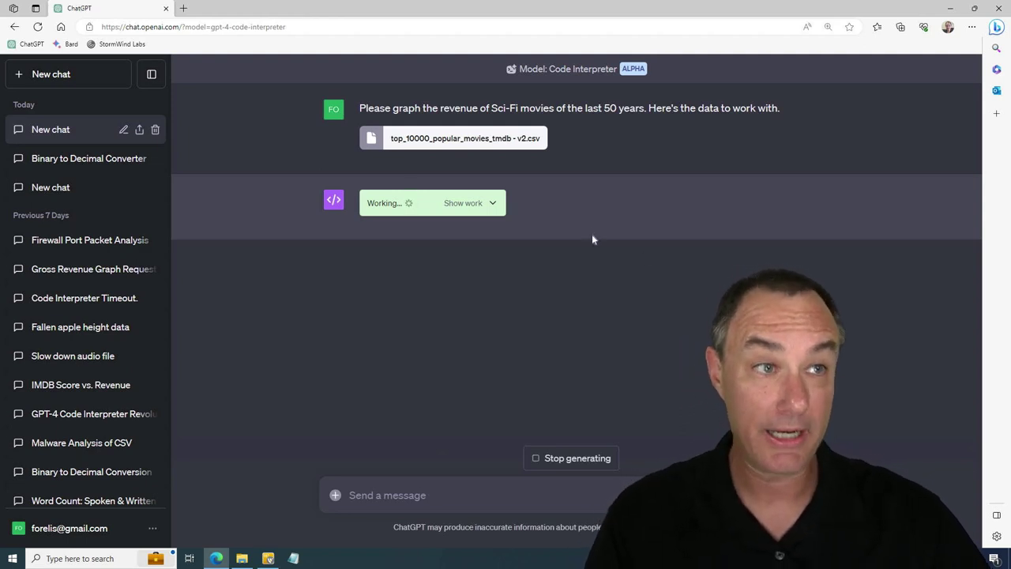
# Show the work behind the answer and read through the data-loading code, its result and the planned steps for the revenue graph
pyautogui.click(494, 204)
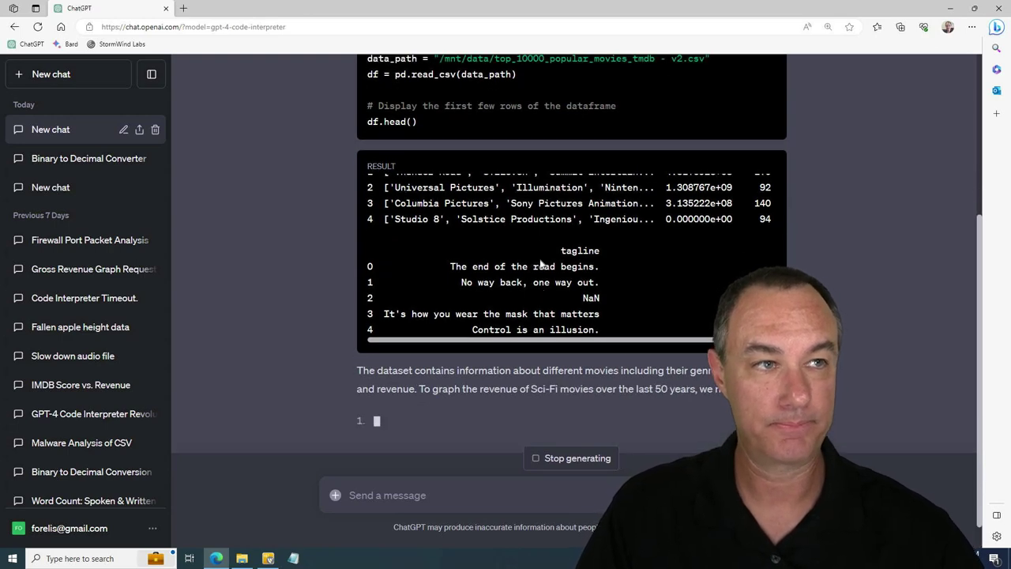
pyautogui.scroll(5, 534, 254)
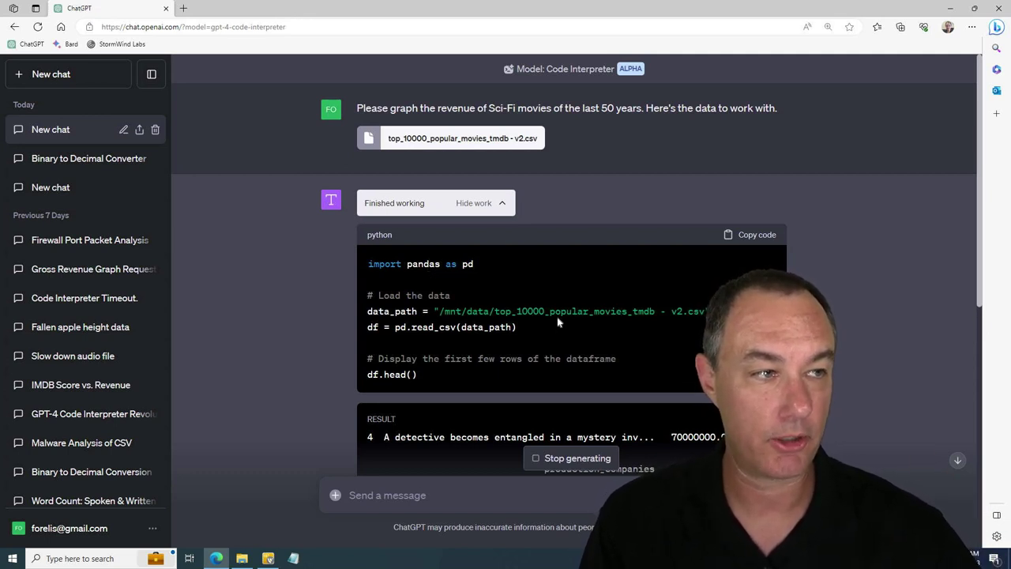
pyautogui.scroll(-3, 600, 344)
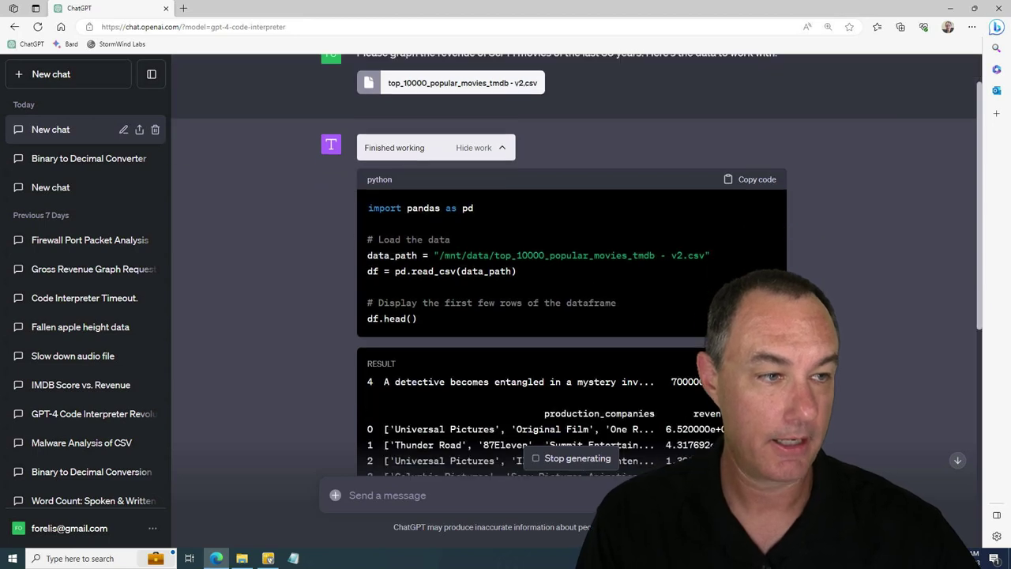
pyautogui.scroll(-1, 629, 344)
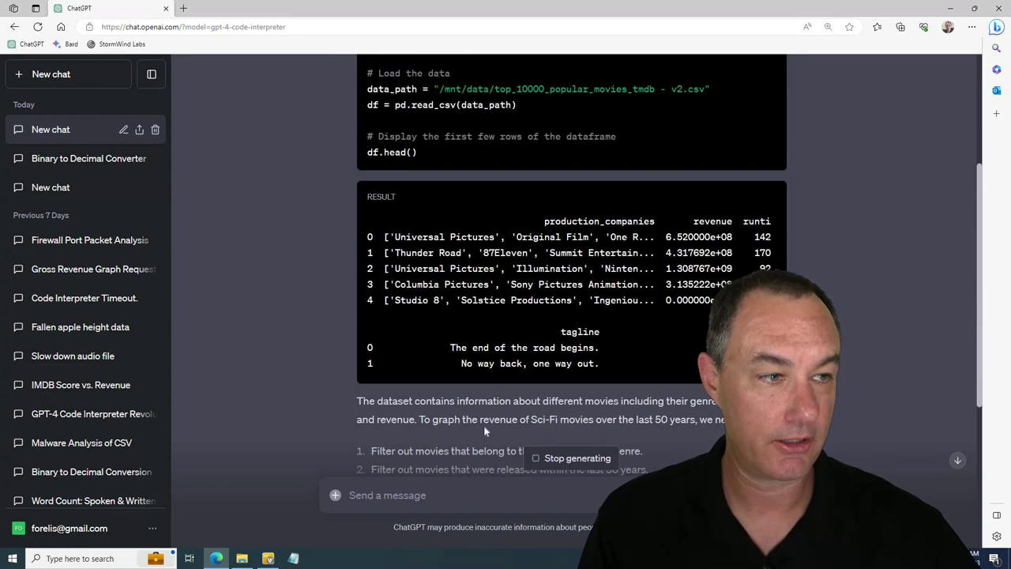
pyautogui.scroll(-2, 466, 416)
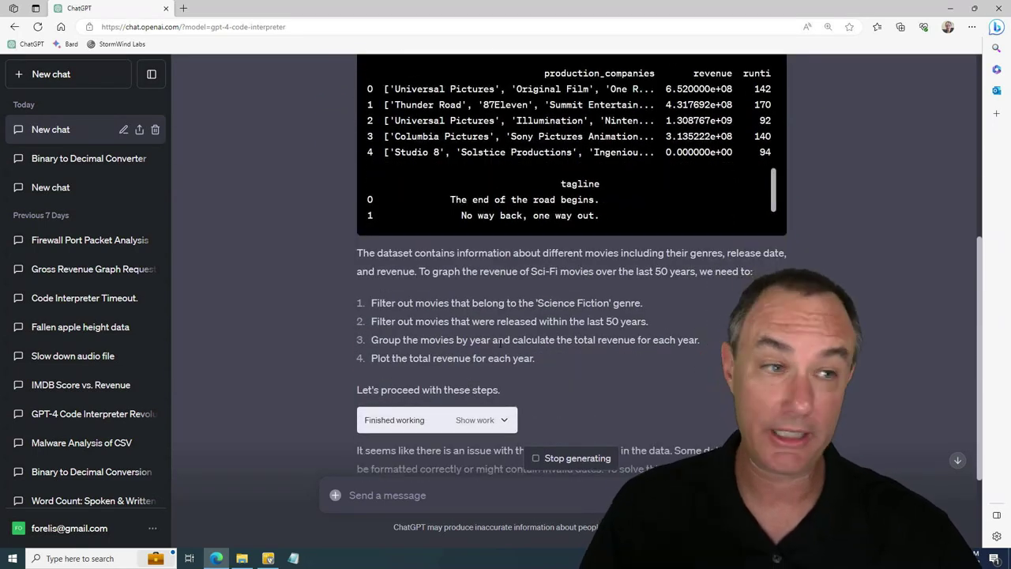
# Read the planned steps and error explanations, and show the work behind the latest correction to review its current_year and plotting code
pyautogui.scroll(-1, 499, 342)
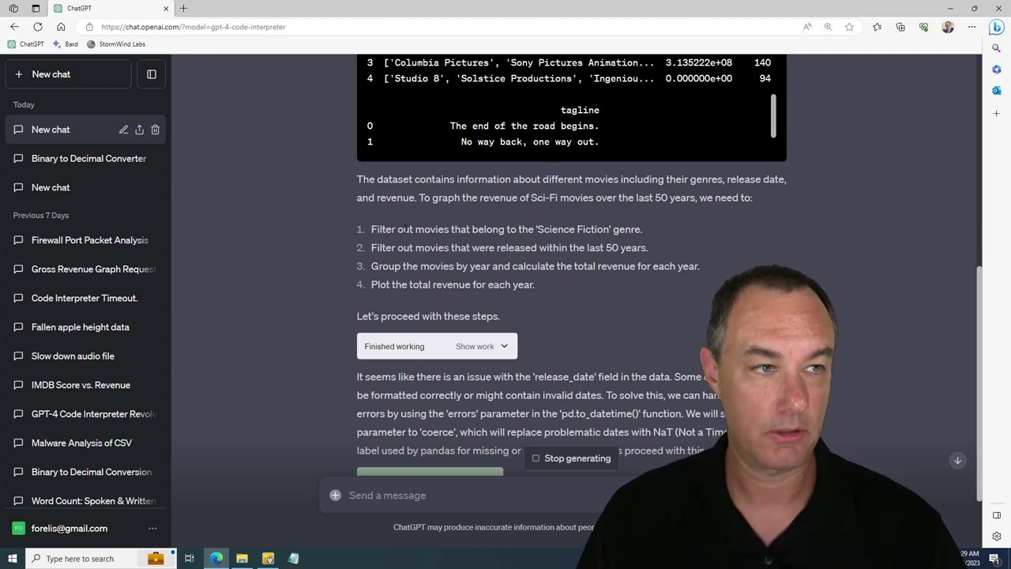
pyautogui.moveTo(649, 247); pyautogui.dragTo(594, 247)
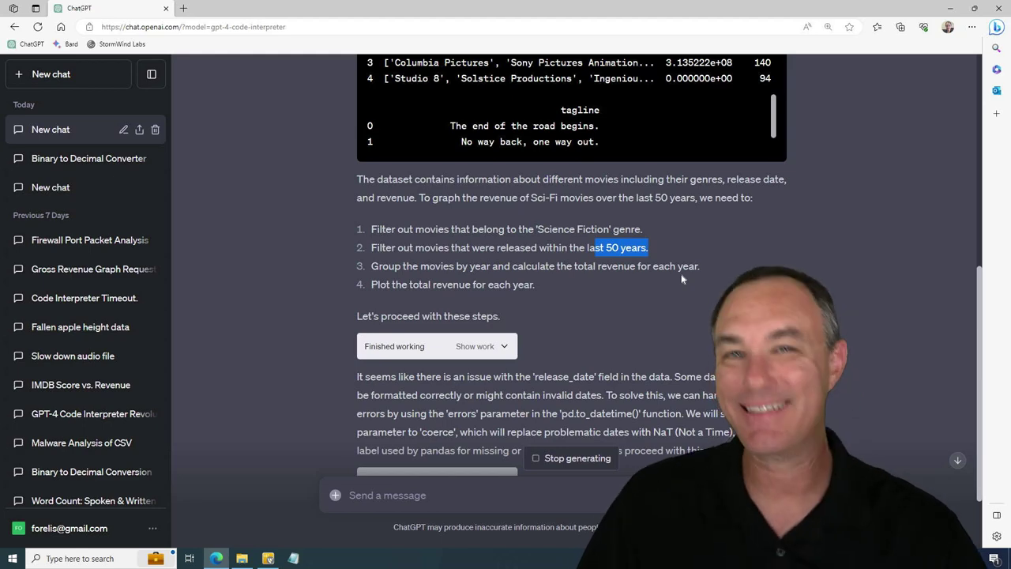
pyautogui.scroll(-2, 669, 296)
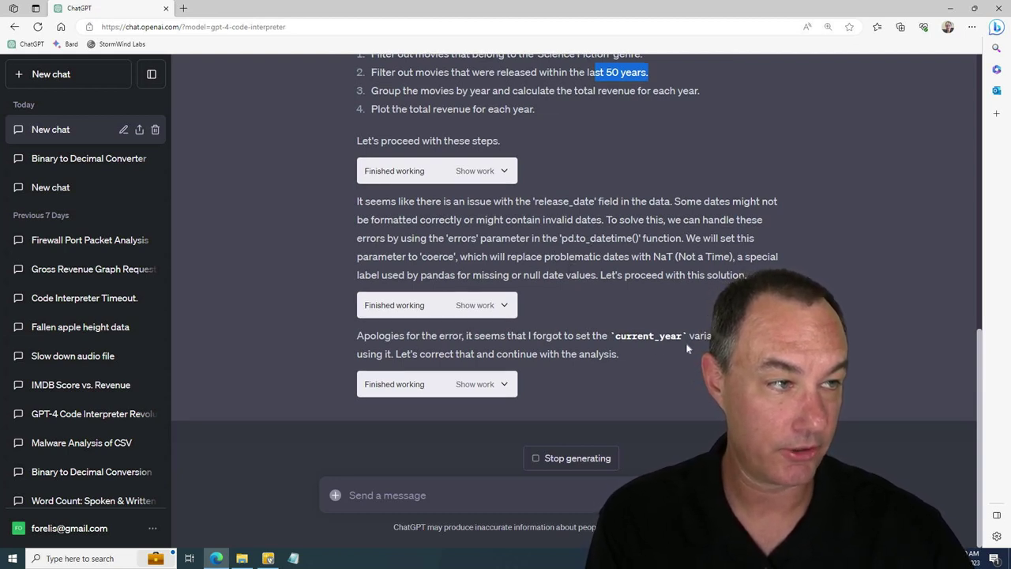
pyautogui.click(505, 386)
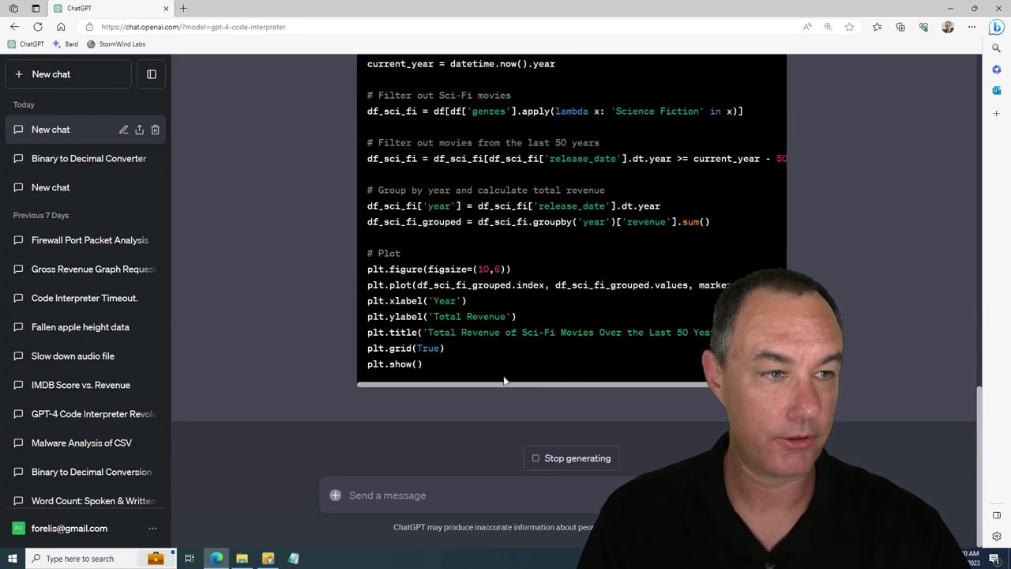
pyautogui.scroll(3, 820, 282)
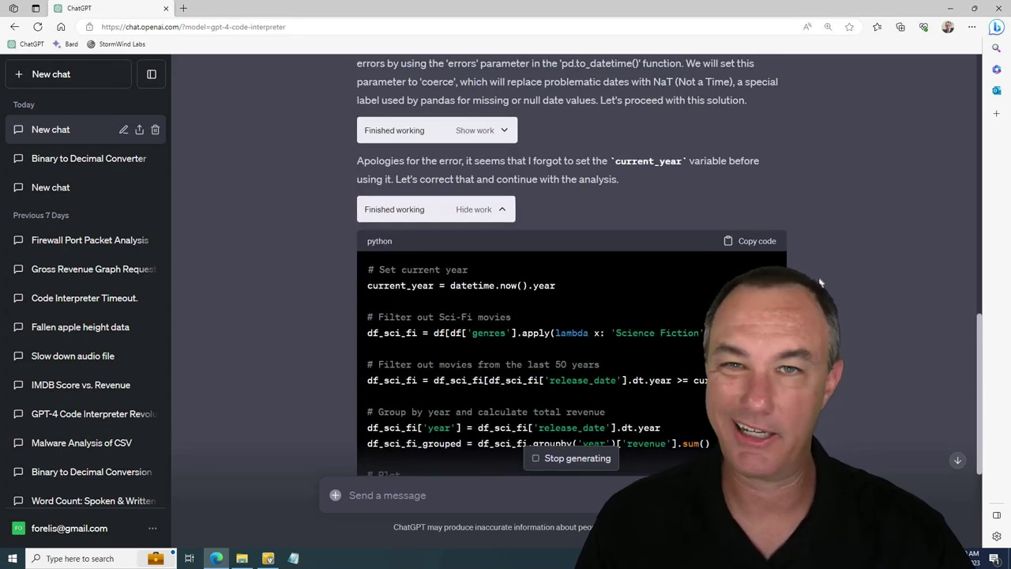
pyautogui.scroll(-3, 820, 282)
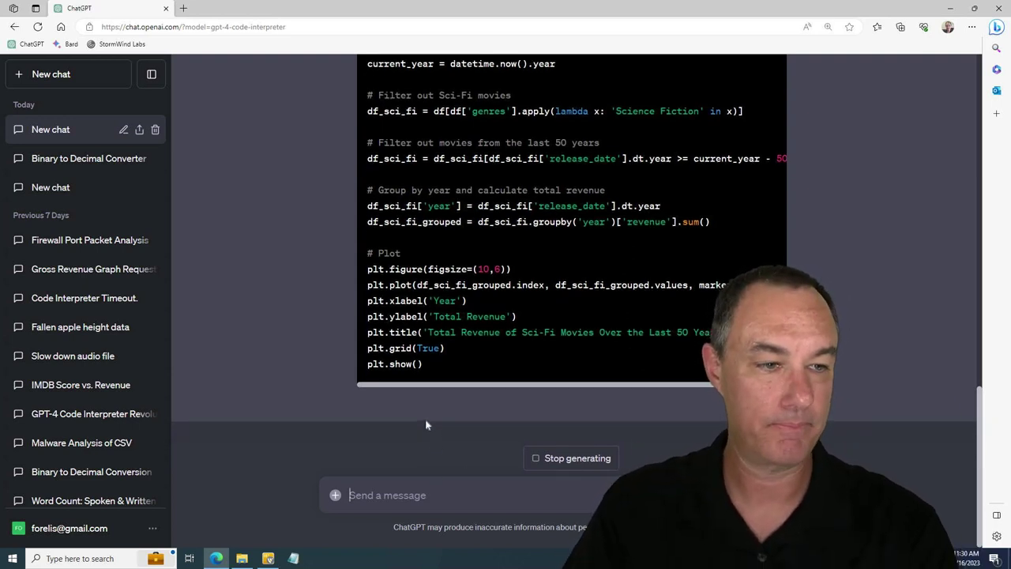
# Draft the follow-up prompt "Can you please graphically show me the plot of that data?" while the response is still generating
pyautogui.write('Can you')
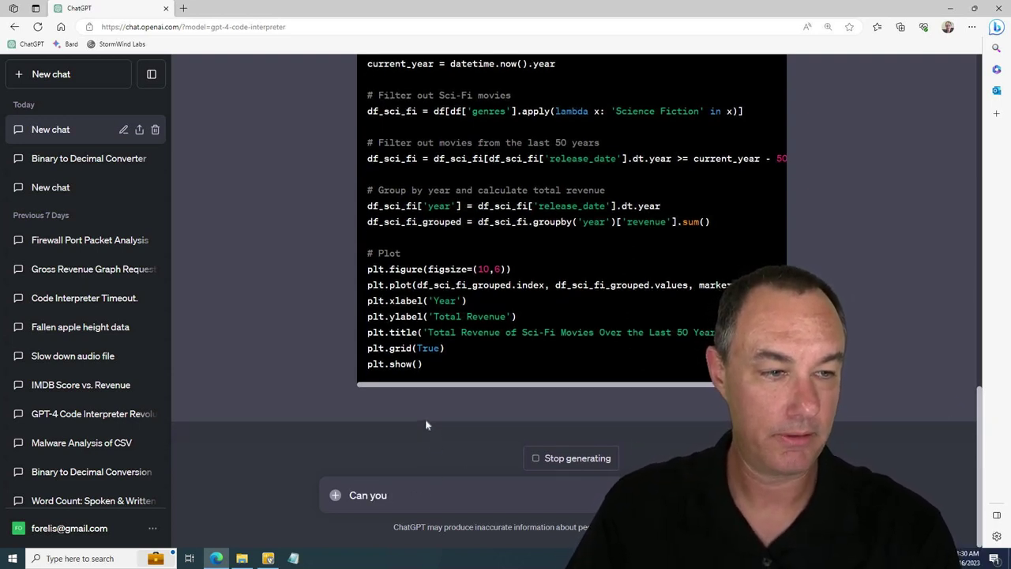
pyautogui.write(' please graphi')
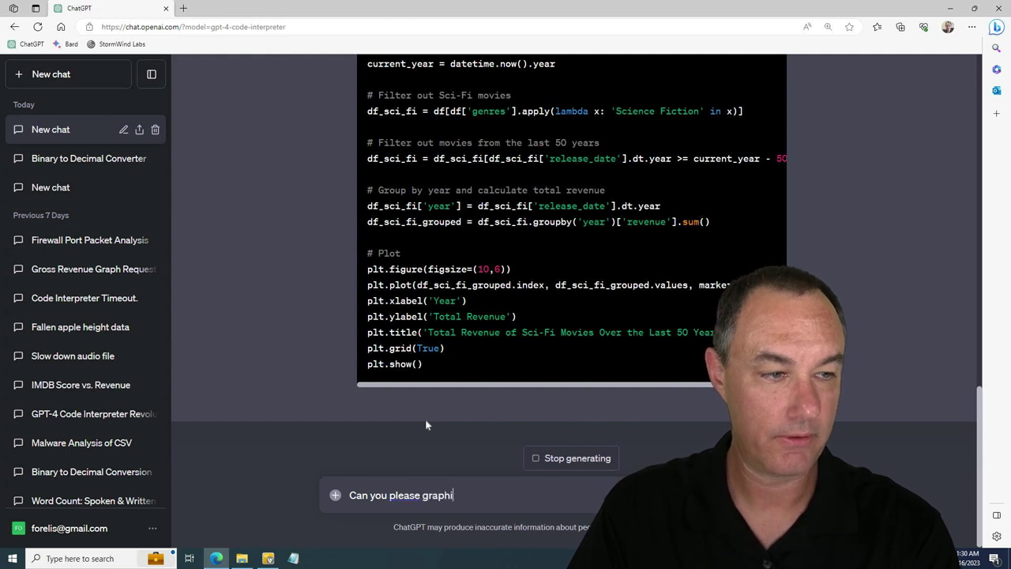
pyautogui.write('cally show me')
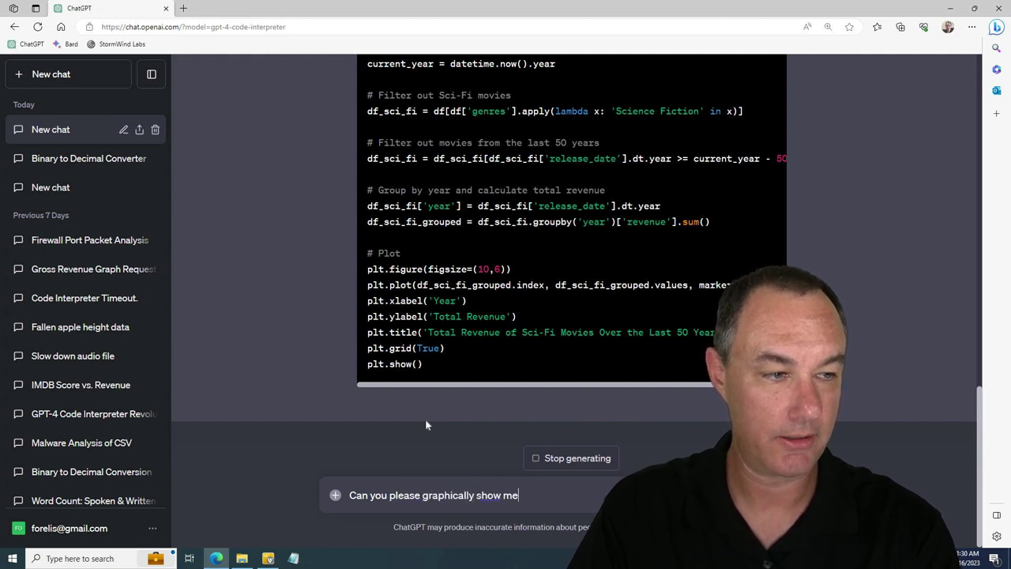
pyautogui.write(' the plot of that t')
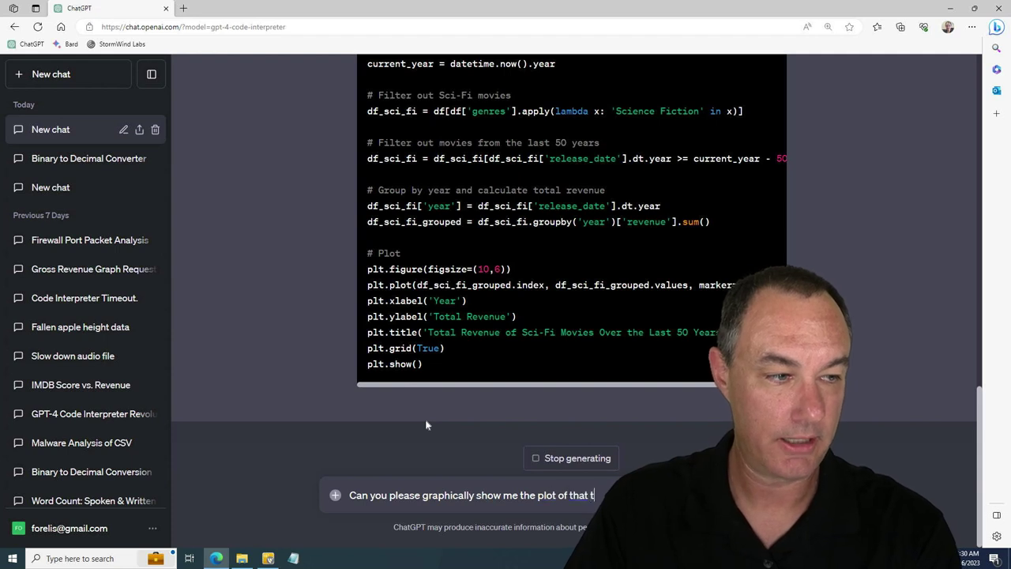
pyautogui.press('BackSpace')
pyautogui.write('data?')
pyautogui.hotkey('shift', 'Return')
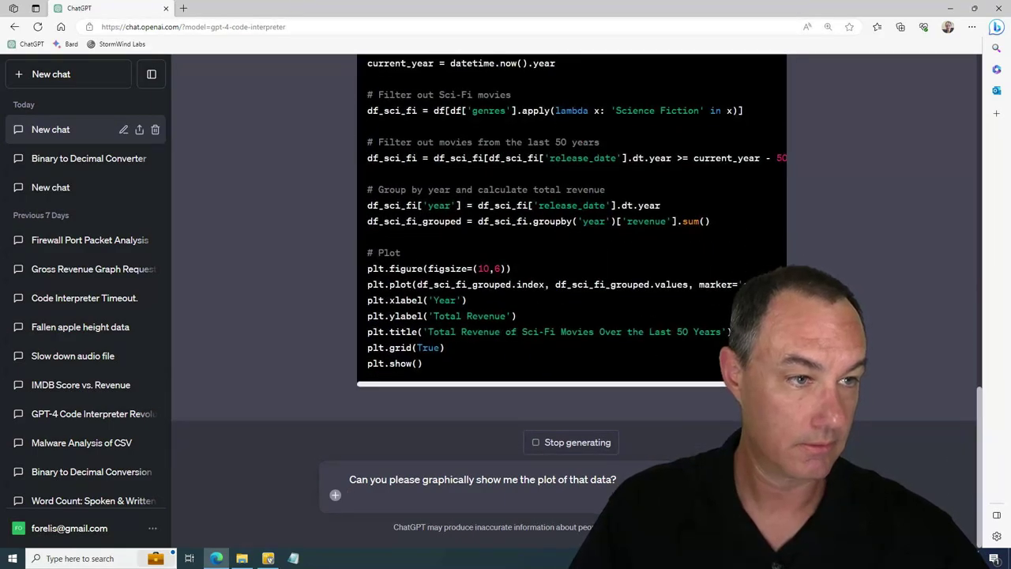
# Stop the response being generated and send the drafted request for the plot
pyautogui.scroll(2, 645, 330)
pyautogui.scroll(-2, 645, 322)
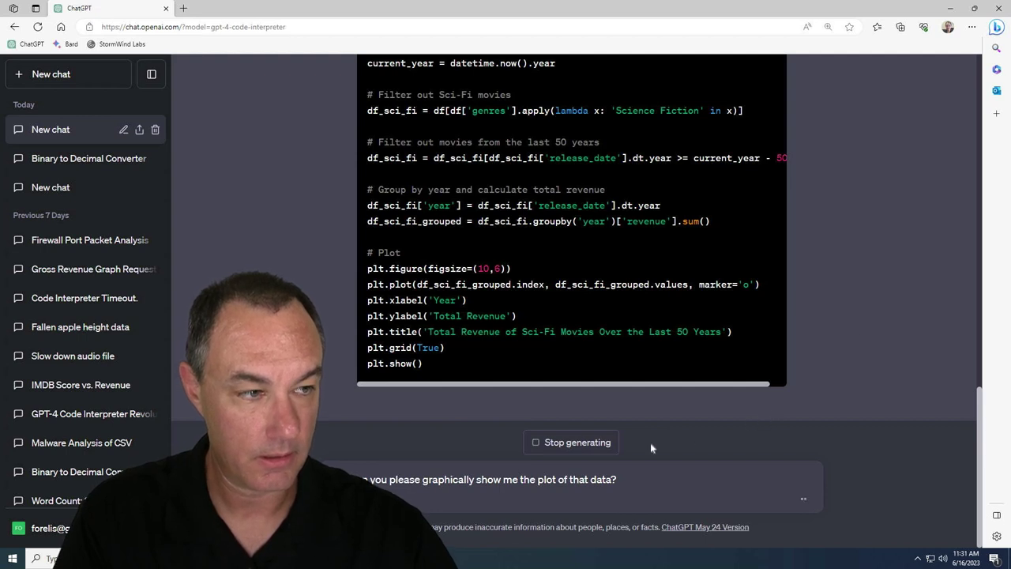
pyautogui.click(594, 446)
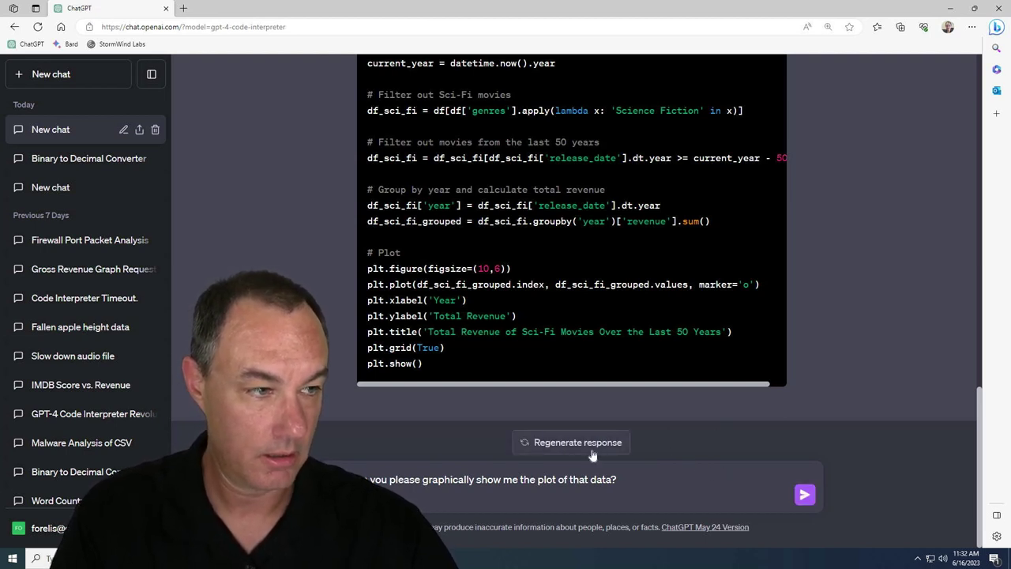
pyautogui.click(804, 494)
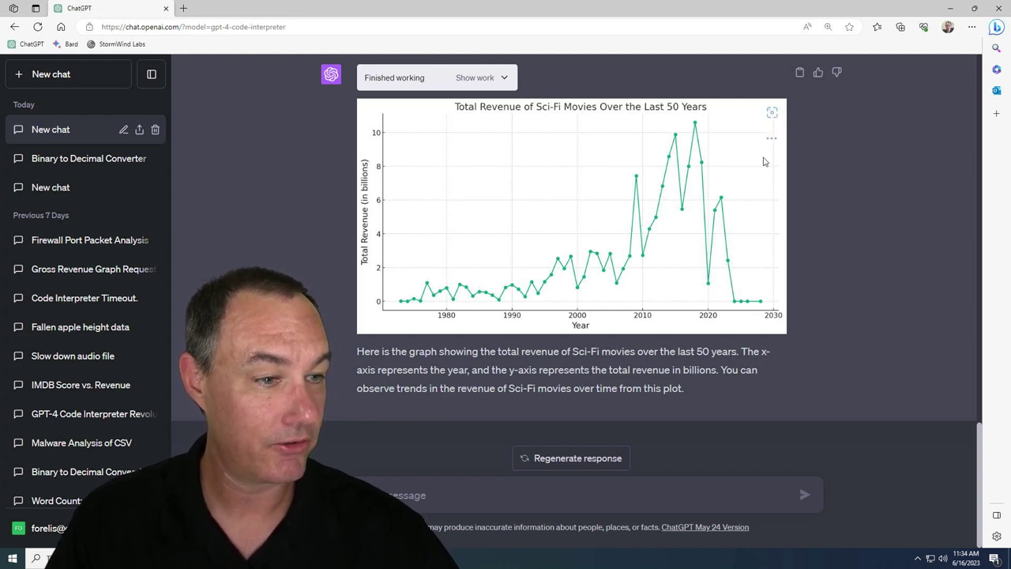
# Send the prompt "Can i get that file so i can download it?"
pyautogui.click(382, 485)
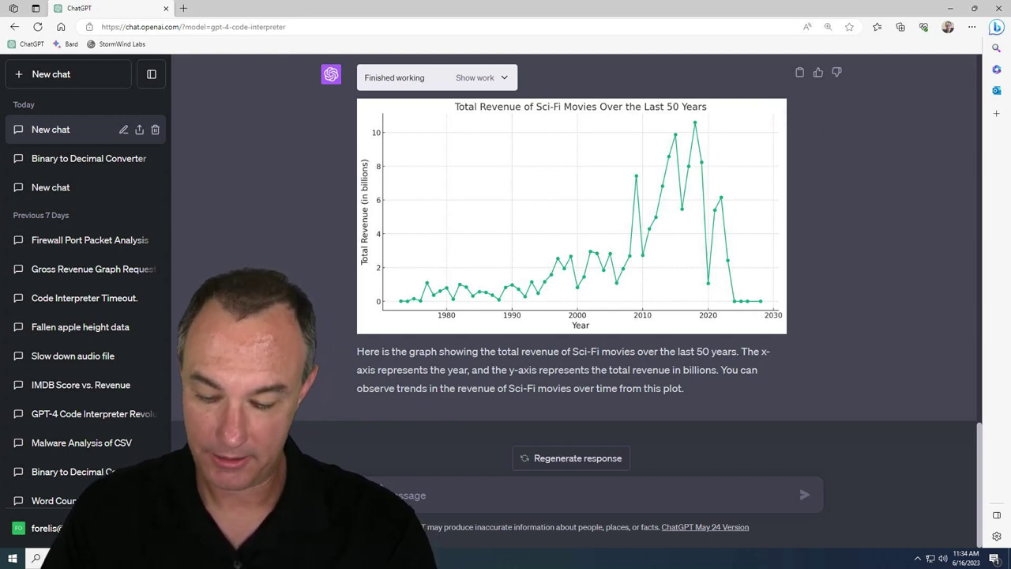
pyautogui.write('Ch')
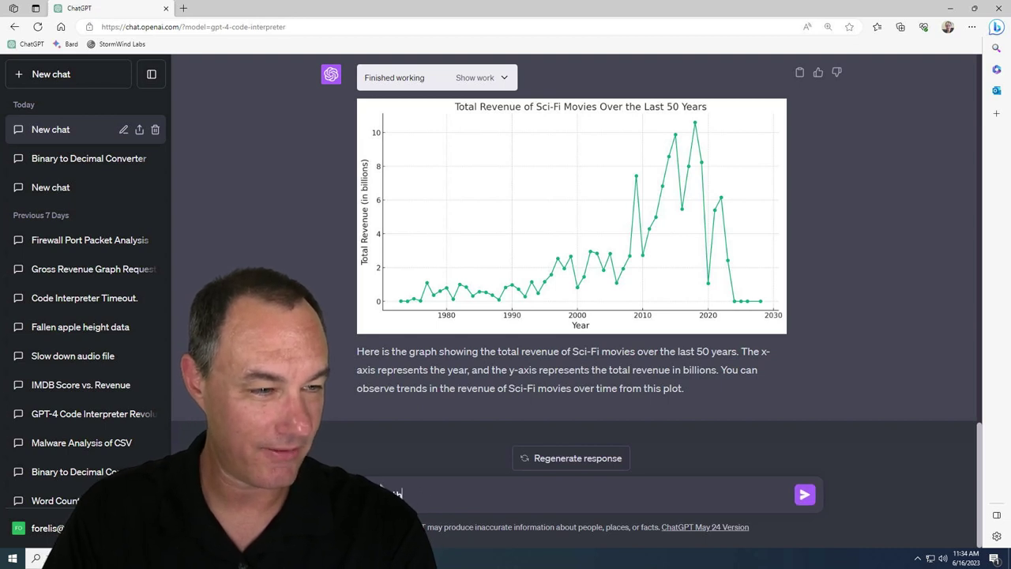
pyautogui.write('at file so i can download it?')
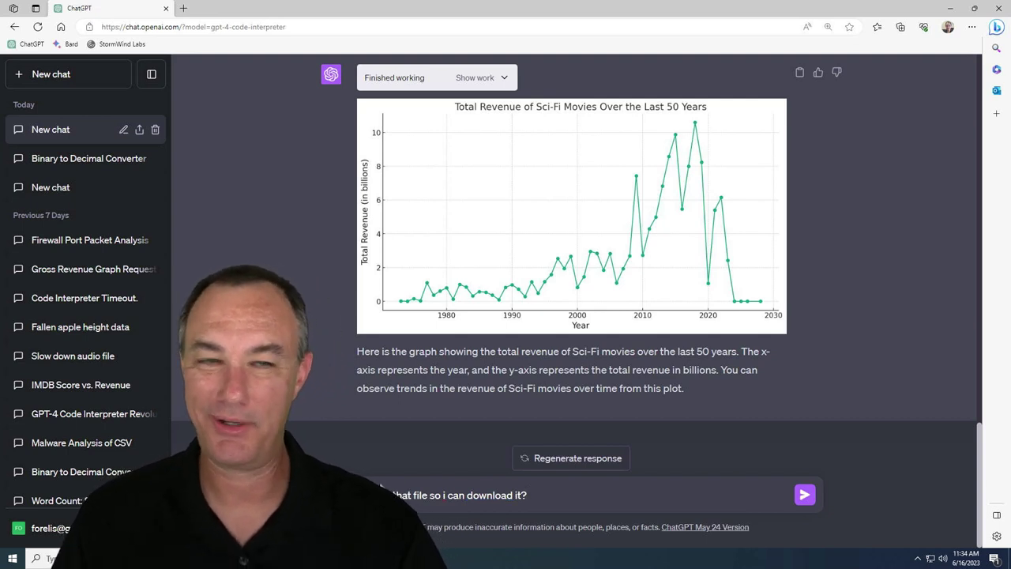
pyautogui.press('Return')
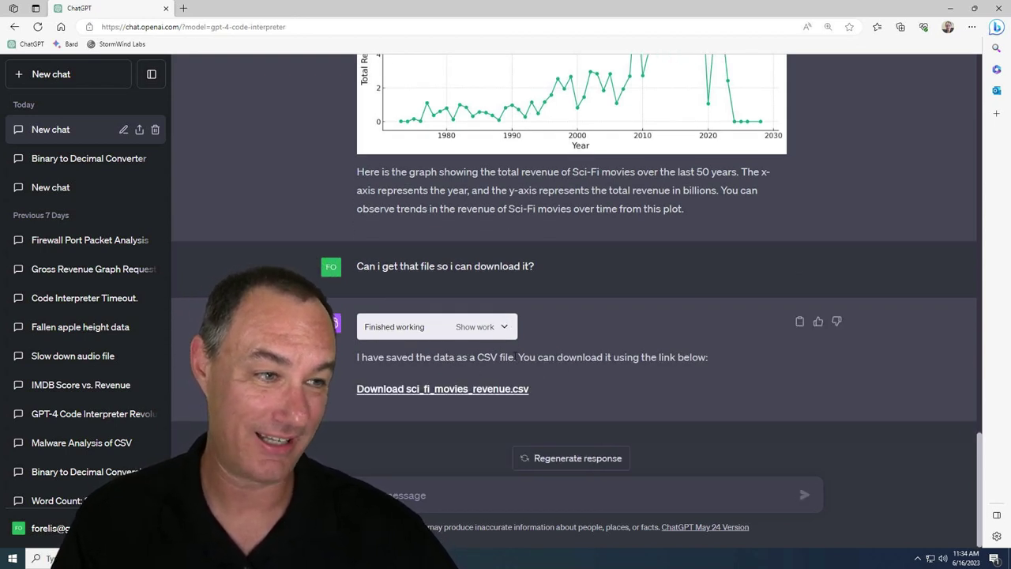
# Download sci_fi_movies_revenue.csv from the answer and open the downloaded file in Excel
pyautogui.click(442, 389)
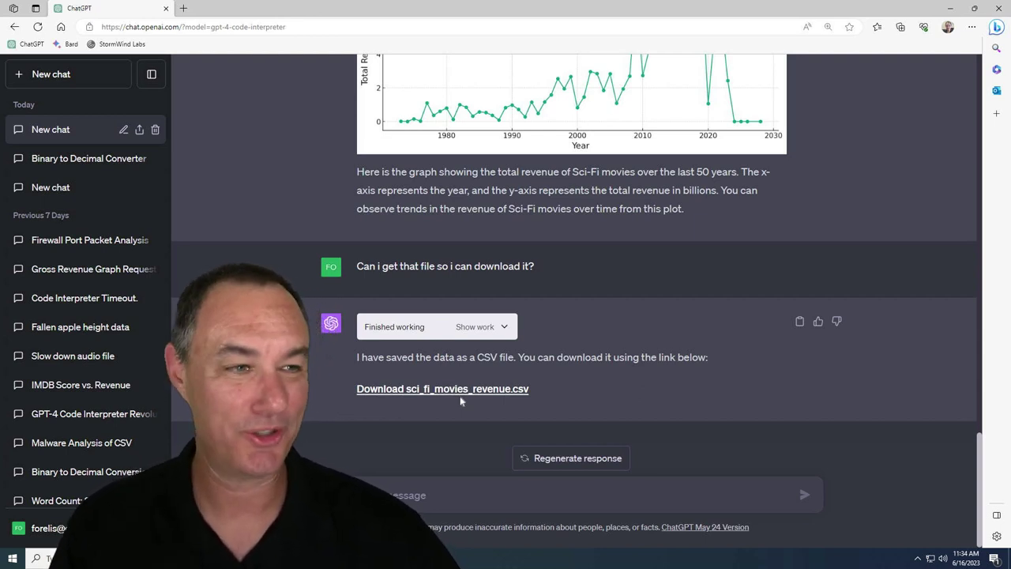
pyautogui.click(462, 389)
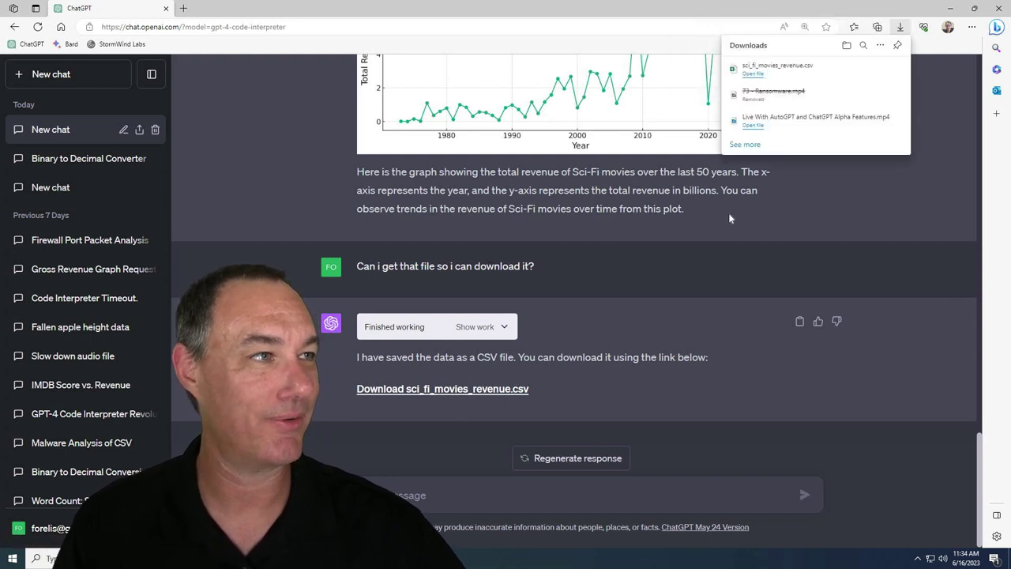
pyautogui.click(753, 75)
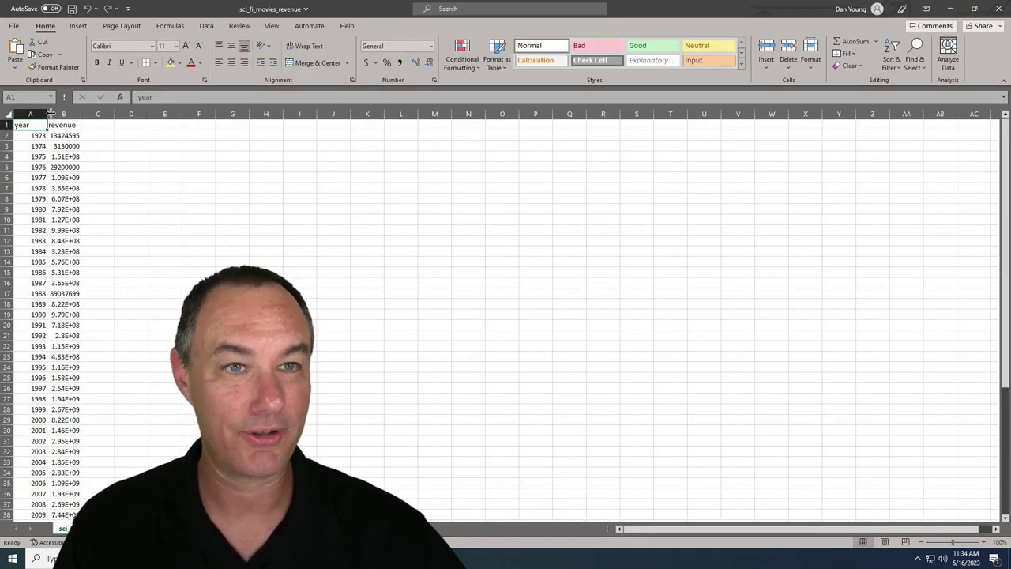
# Widen the year and revenue columns to show full values, and examine the revenue figures for 1980, 1977 and 2018
pyautogui.doubleClick(50, 114)
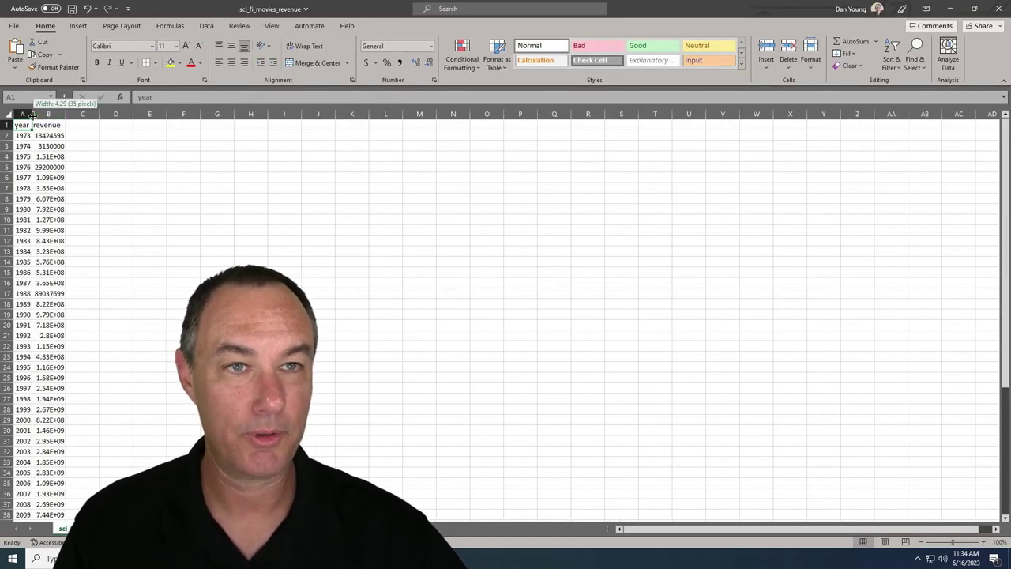
pyautogui.moveTo(161, 115); pyautogui.dragTo(120, 114)
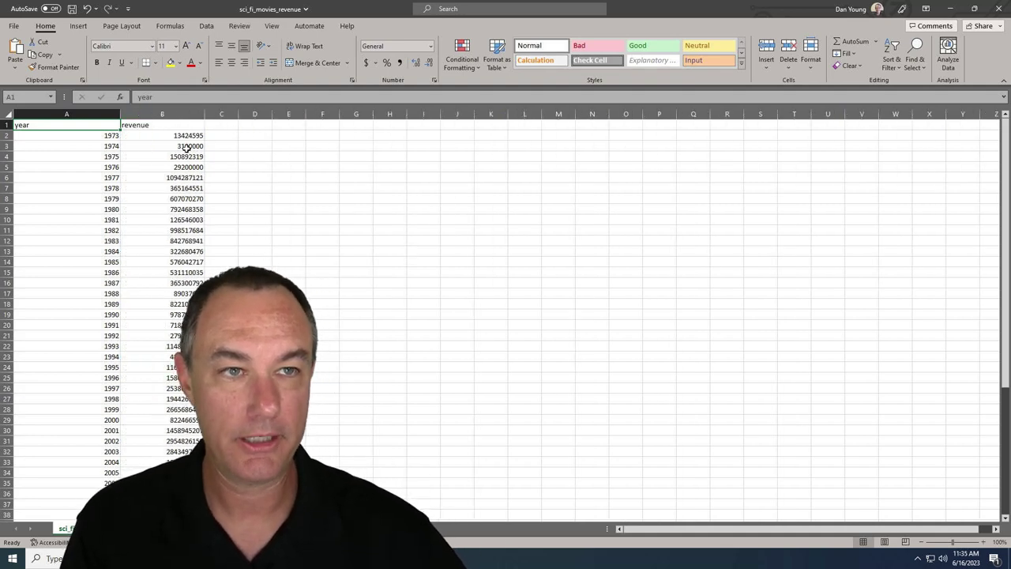
pyautogui.click(170, 208)
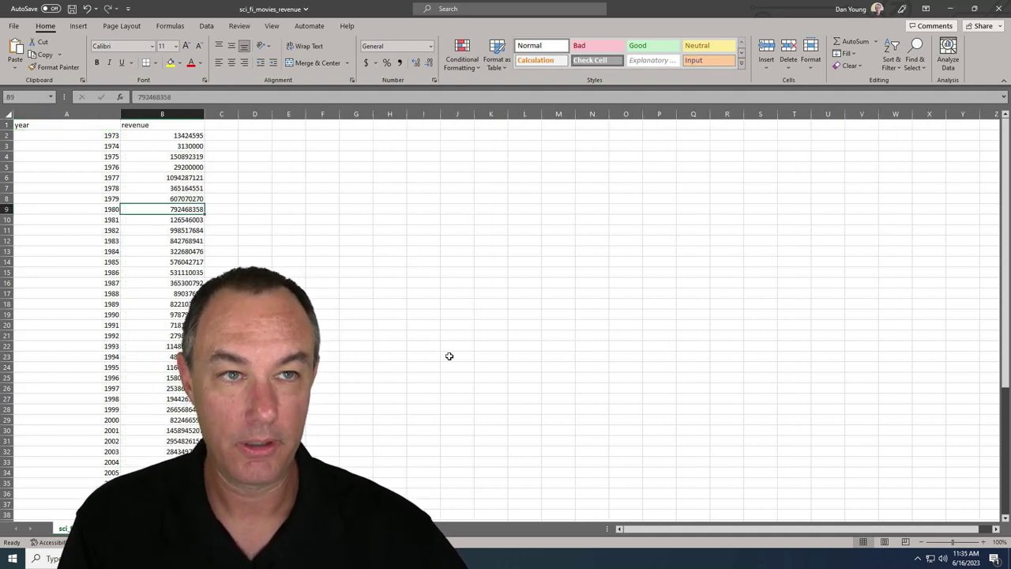
pyautogui.click(162, 176)
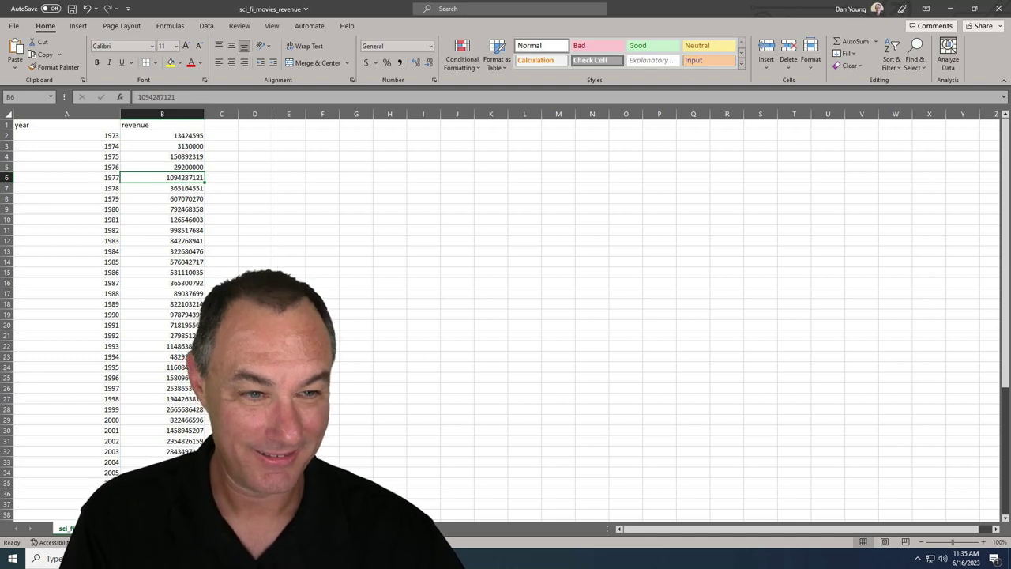
pyautogui.scroll(-4, 221, 272)
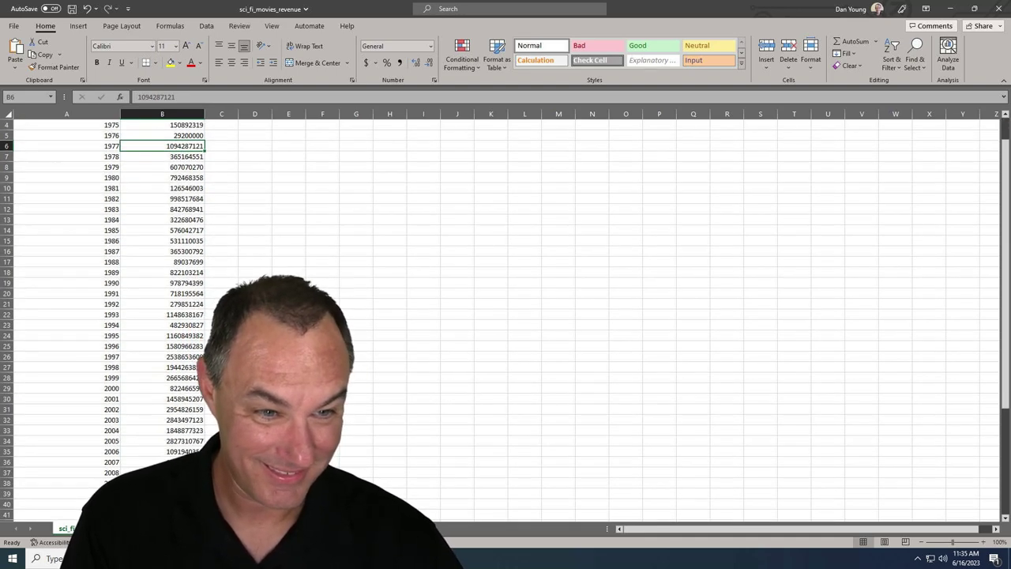
pyautogui.scroll(-1, 221, 272)
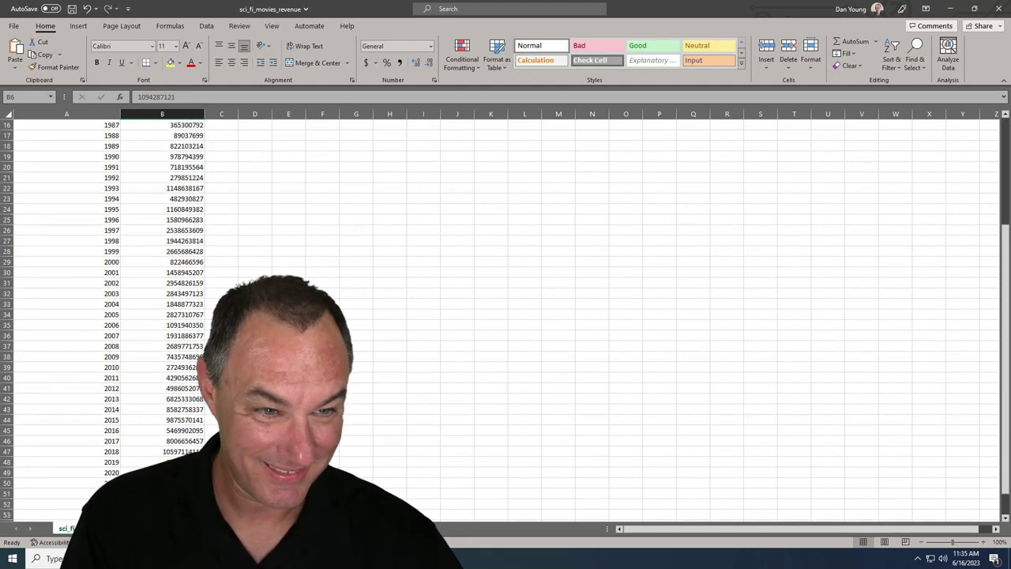
pyautogui.click(190, 451)
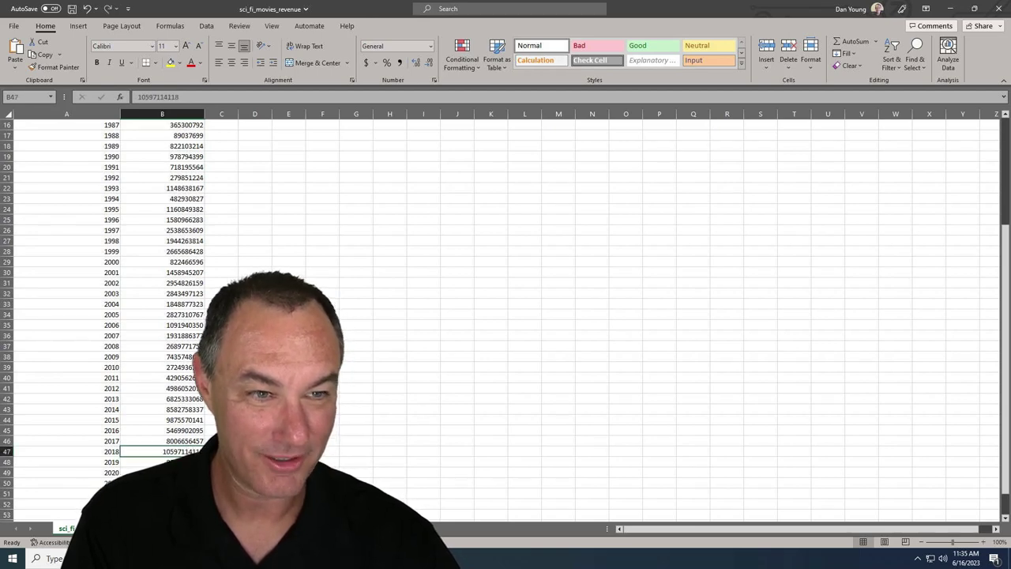
pyautogui.scroll(2, 505, 316)
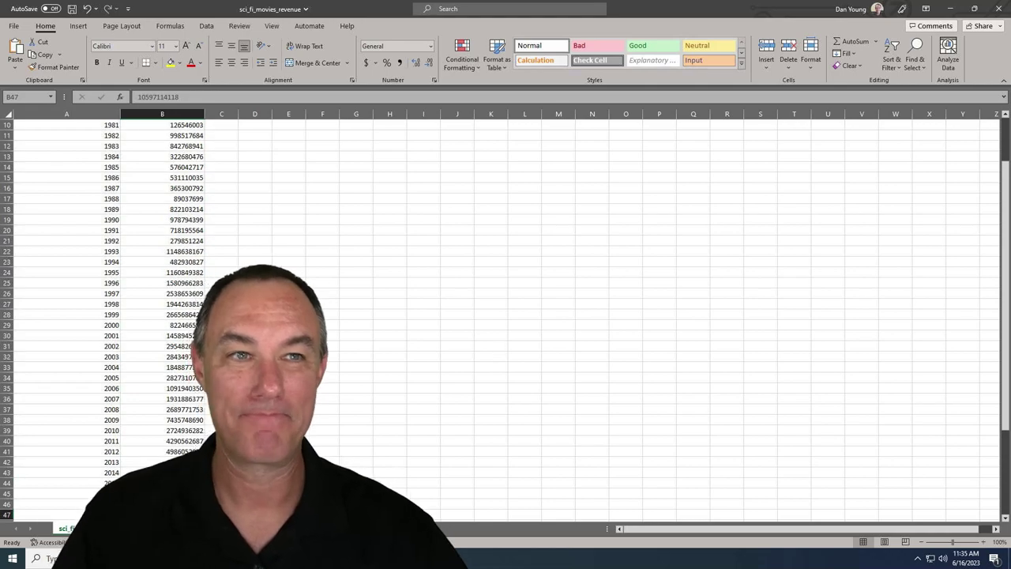
pyautogui.scroll(3, 505, 316)
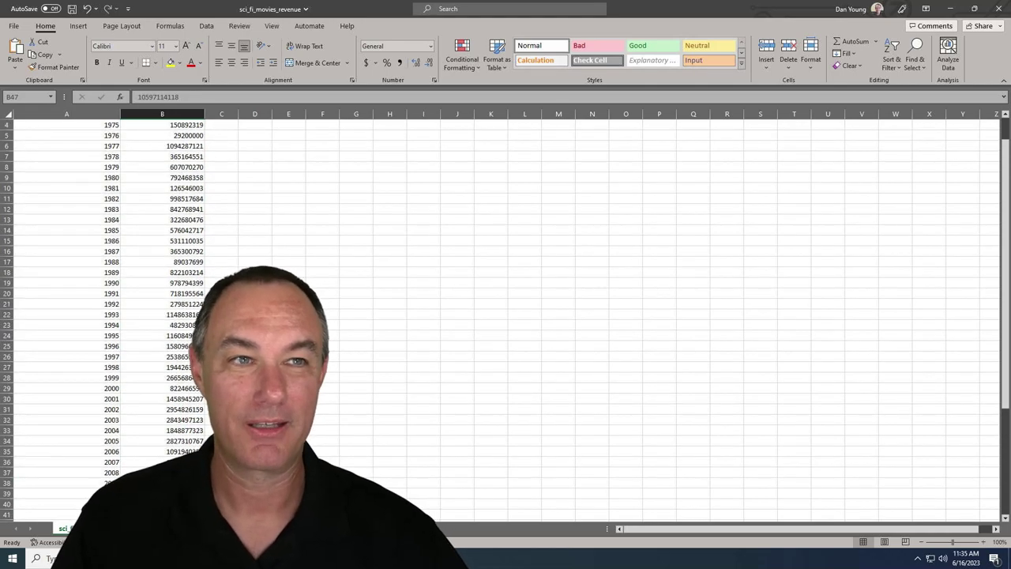
# Return to ChatGPT and send a prompt asking it to "give me the image of the graph as well?"
pyautogui.click(950, 9)
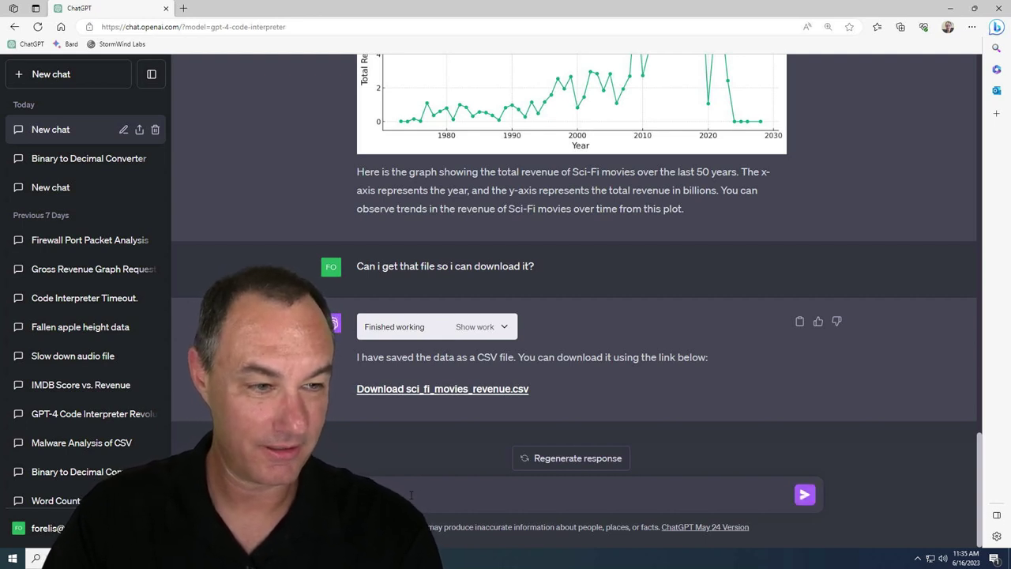
pyautogui.hotkey('ctrl', 'v')
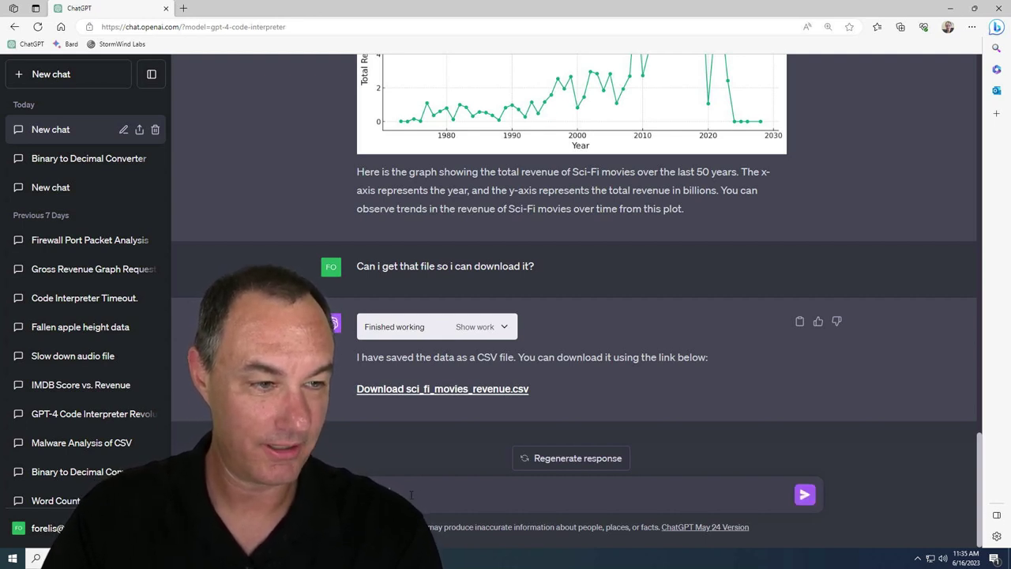
pyautogui.press('BackSpace')
pyautogui.press('BackSpace')
pyautogui.write('me the')
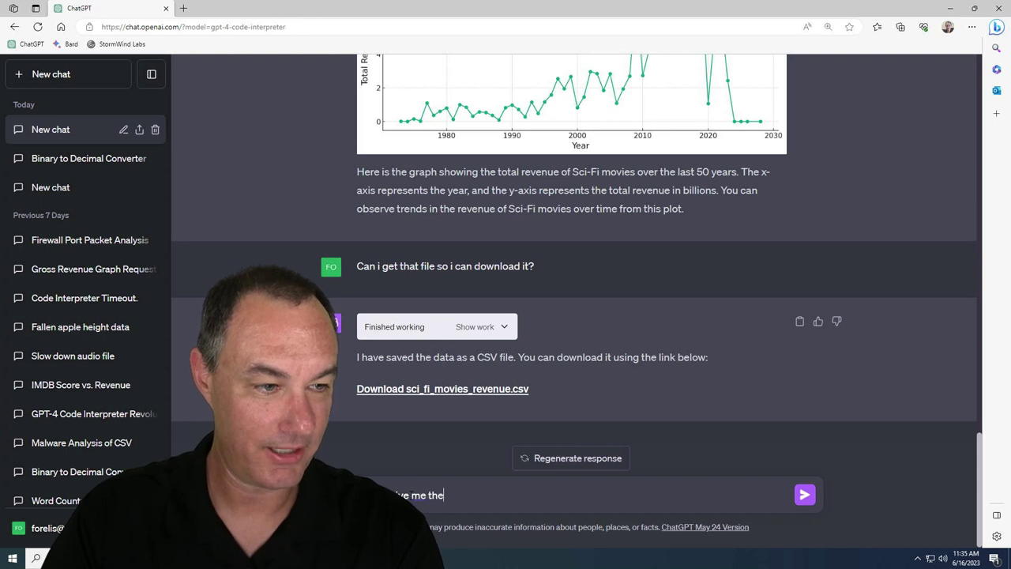
pyautogui.write(' image of that')
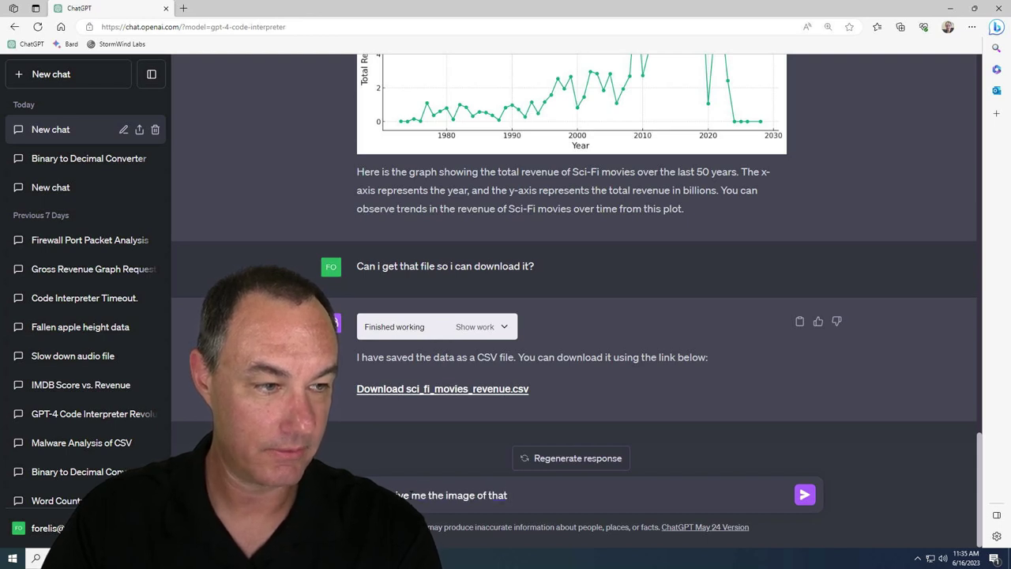
pyautogui.press('BackSpace')
pyautogui.press('BackSpace')
pyautogui.press('BackSpace')
pyautogui.write('e graph as we')
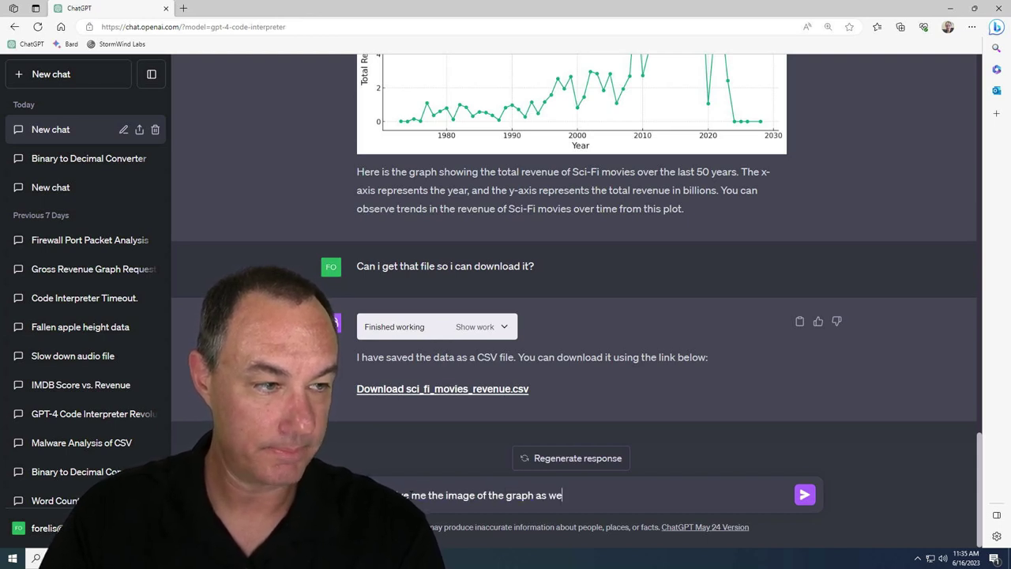
pyautogui.write('ll?')
pyautogui.press('Return')
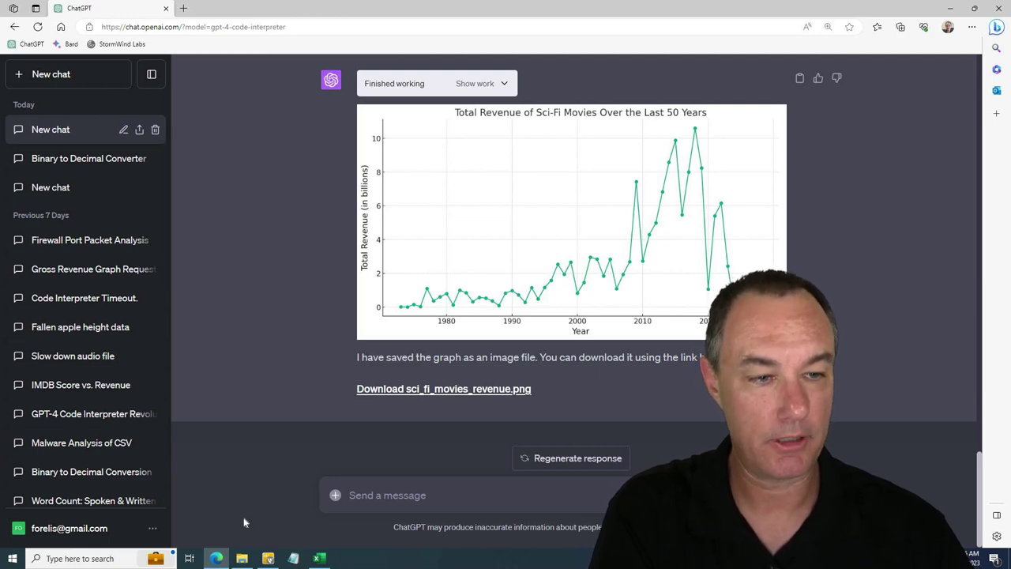
# Open the image Star Wars A New Hope - v1 from the Code Interpreter Demo Files folder, read its text and minimize it
pyautogui.click(242, 558)
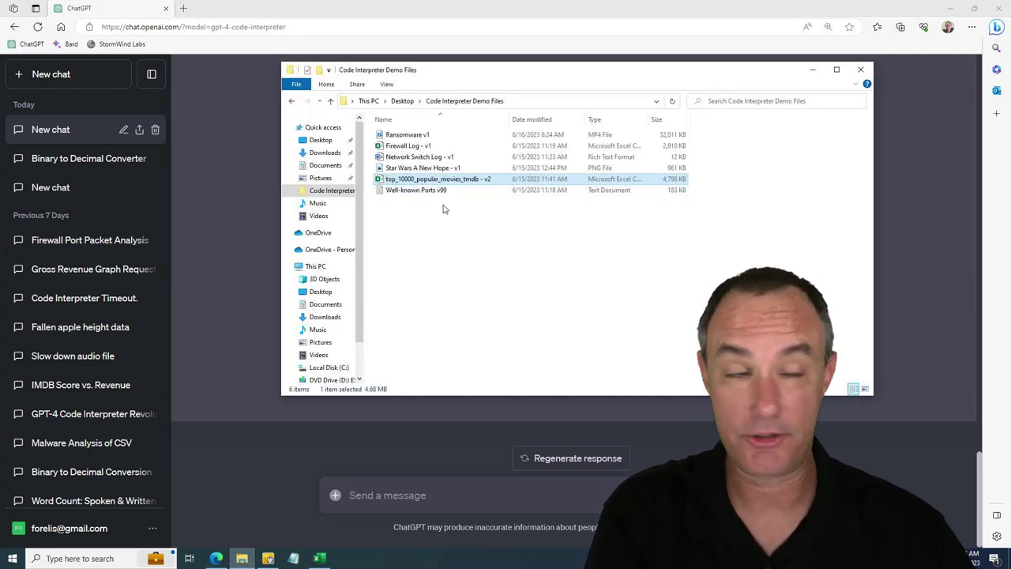
pyautogui.click(445, 211)
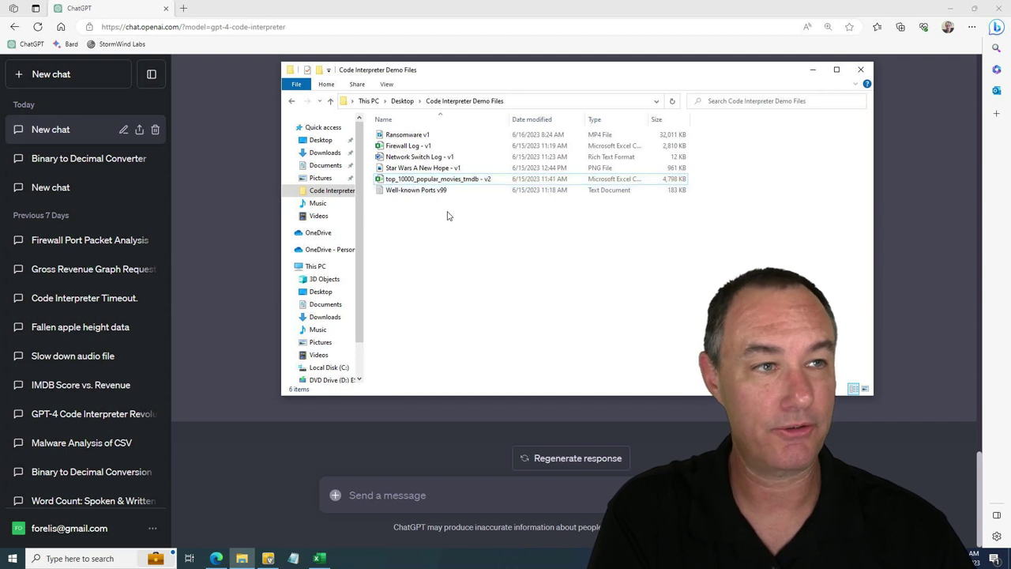
pyautogui.doubleClick(433, 169)
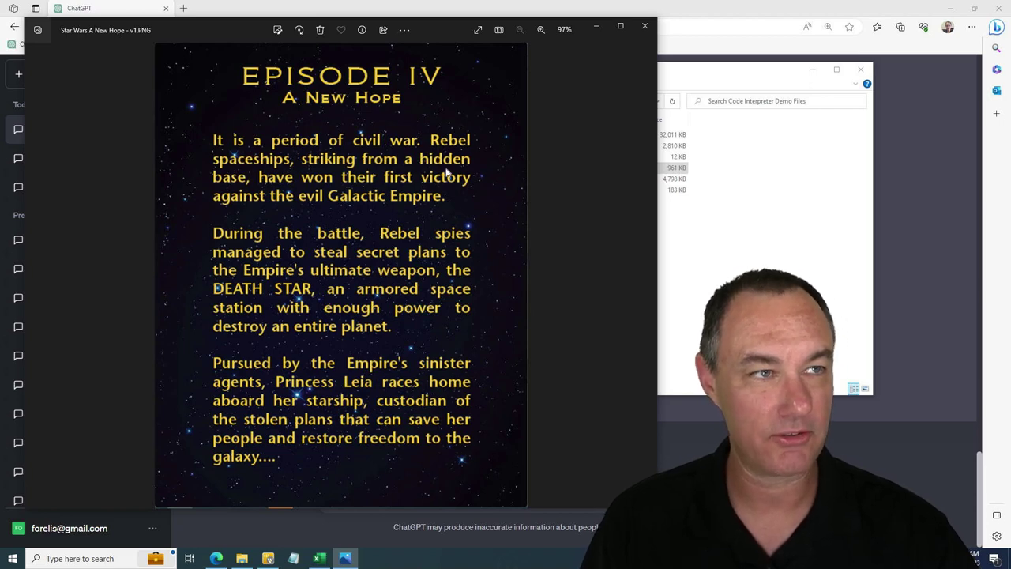
pyautogui.click(596, 29)
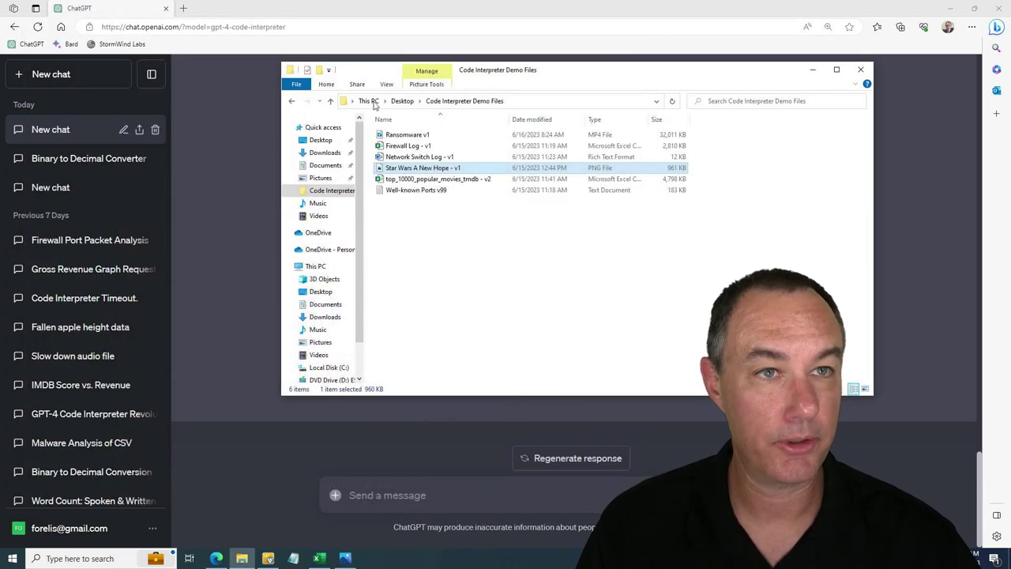
# Start a new chat in ChatGPT using the GPT-4 Code Interpreter model
pyautogui.click(213, 294)
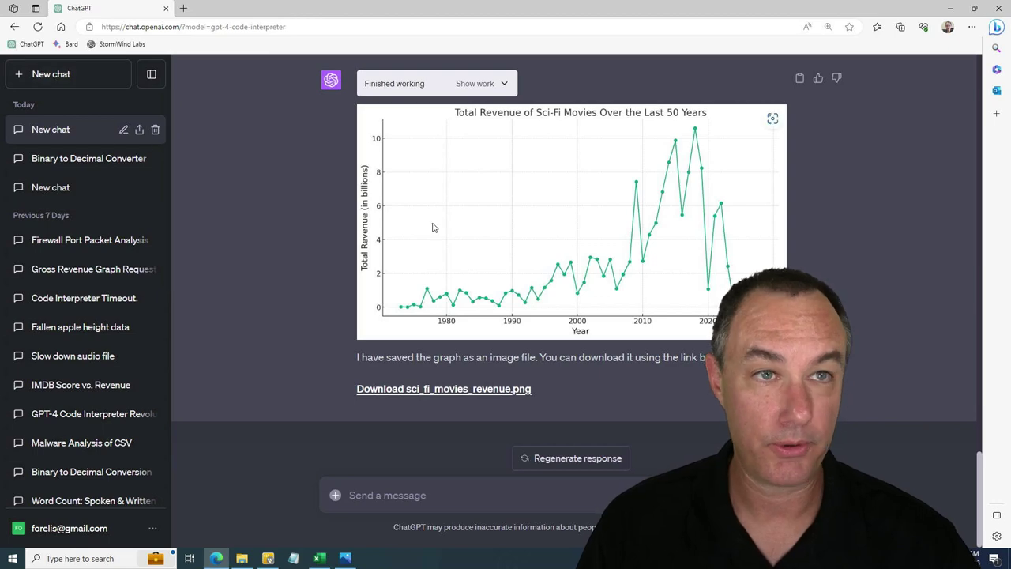
pyautogui.click(67, 75)
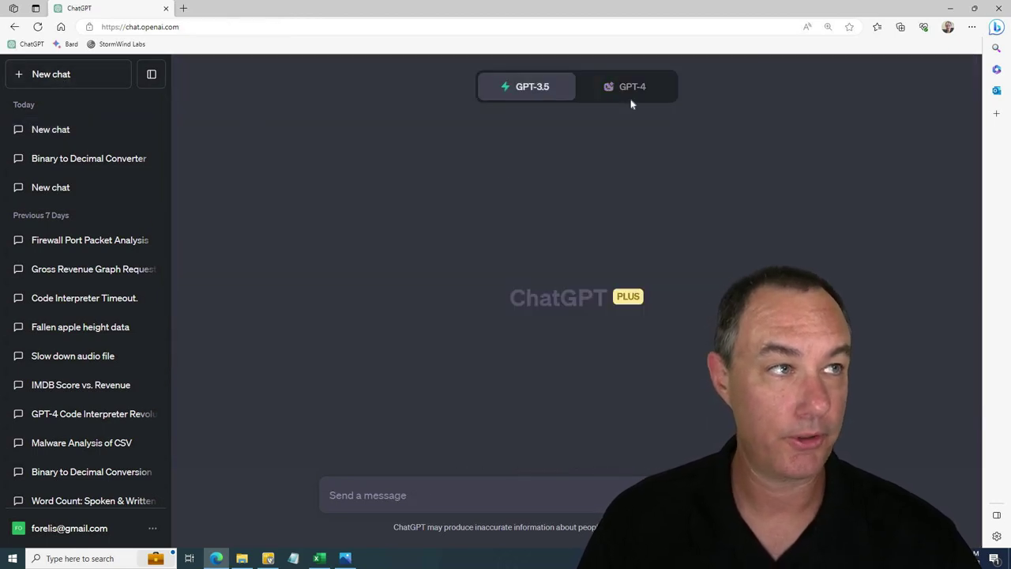
pyautogui.click(648, 86)
pyautogui.moveTo(643, 86)
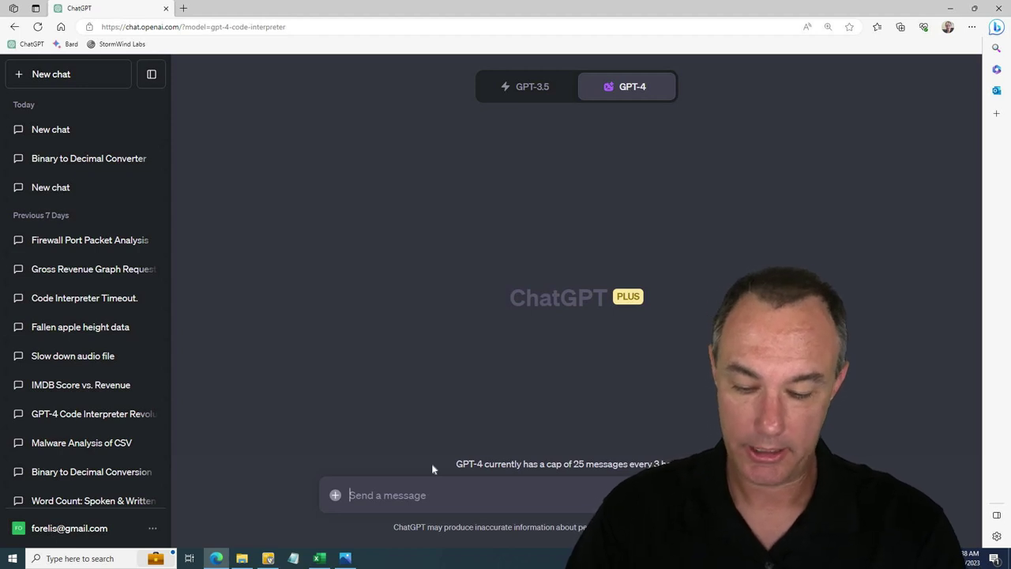
# Send the prompt "Can you OCR this file for me?" with Star Wars A New Hope - v1.PNG from the demo folder attached
pyautogui.write('Can you oC')
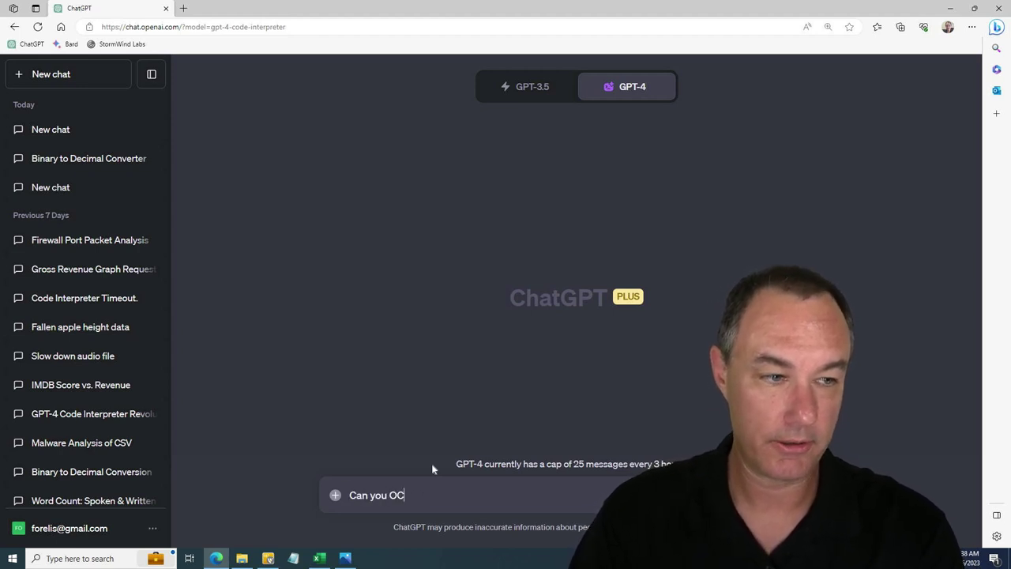
pyautogui.write('R this file for')
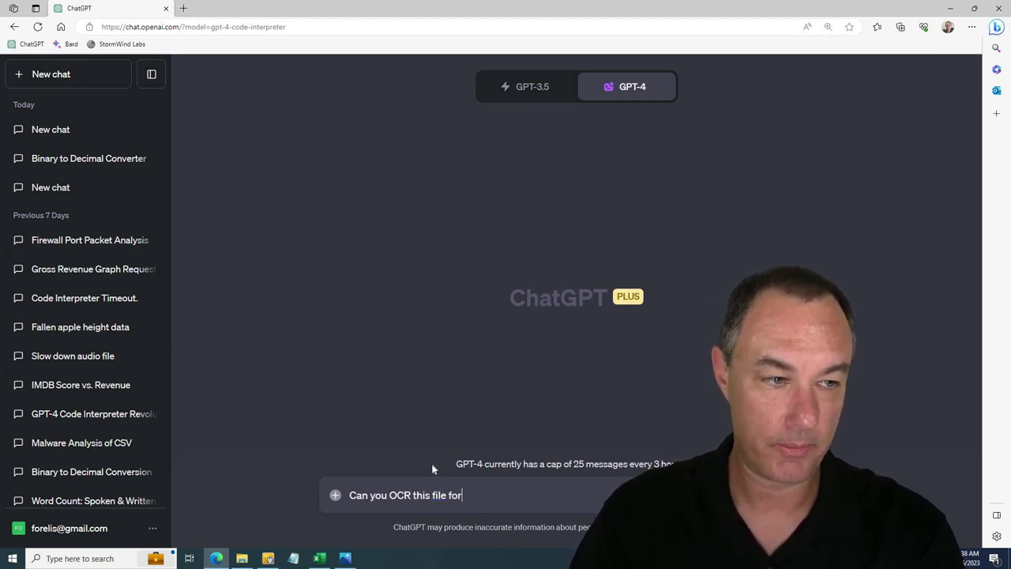
pyautogui.write(' me?')
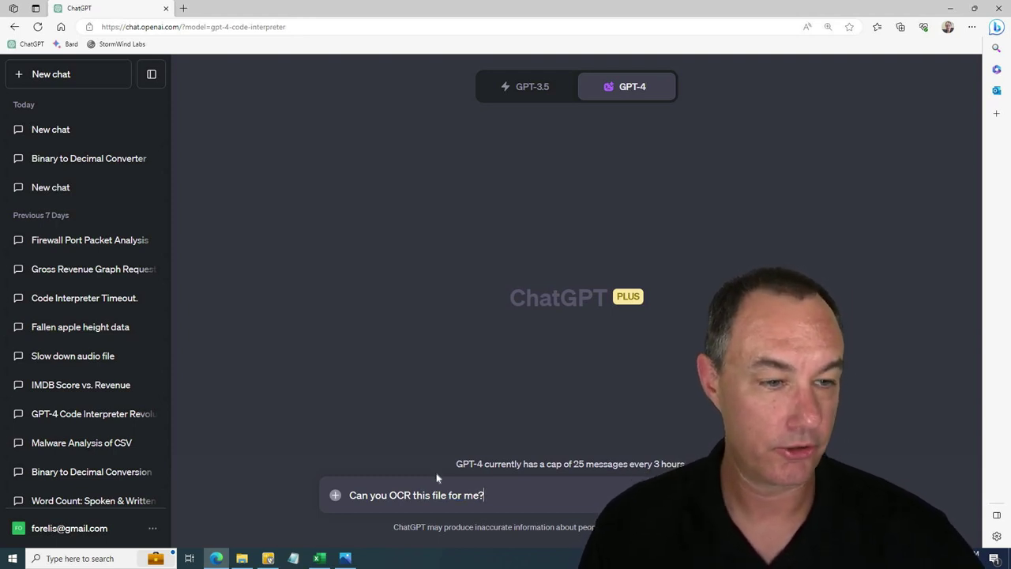
pyautogui.moveTo(241, 558)
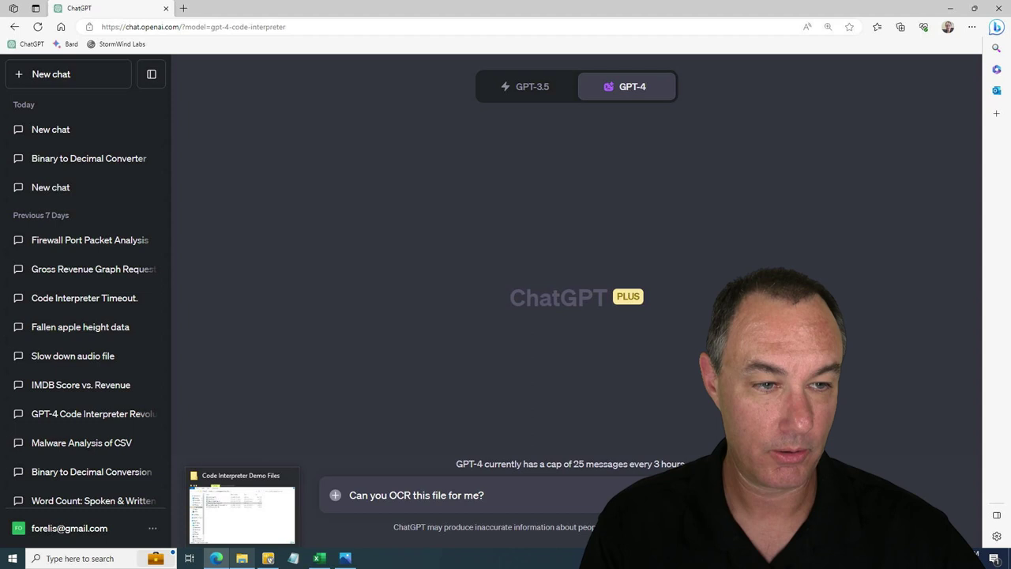
pyautogui.click(237, 479)
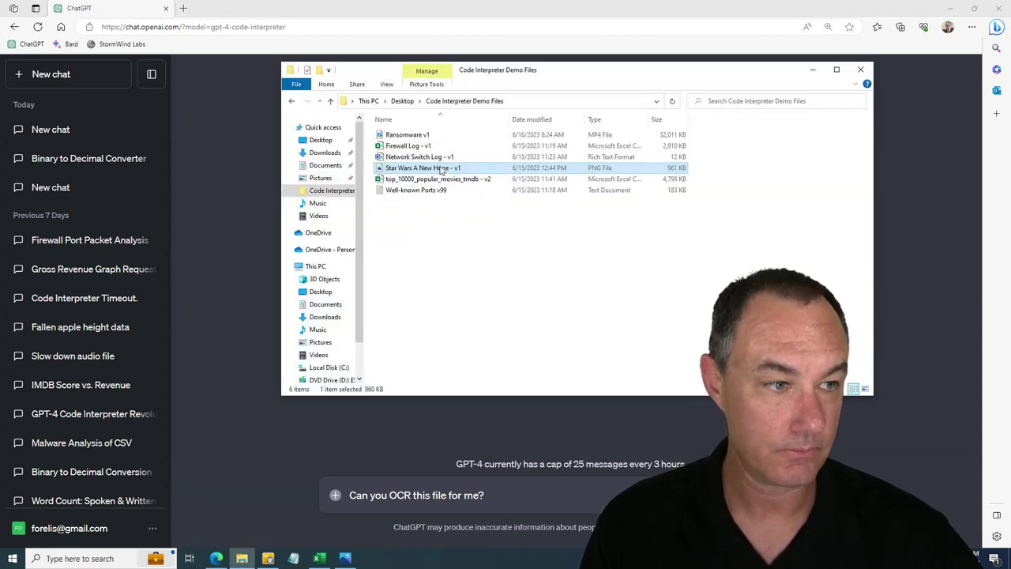
pyautogui.moveTo(440, 169); pyautogui.dragTo(545, 494)
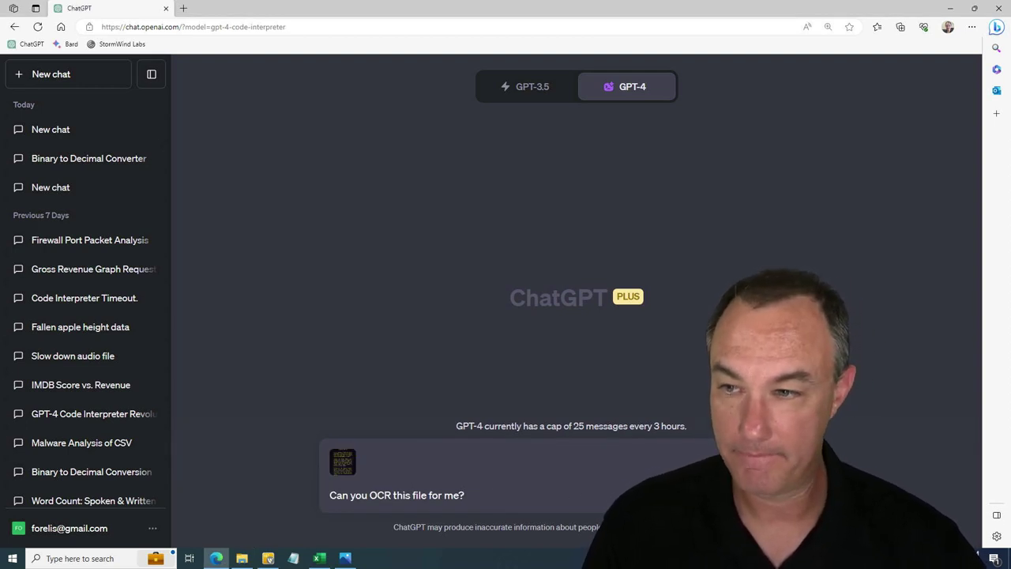
pyautogui.press('Return')
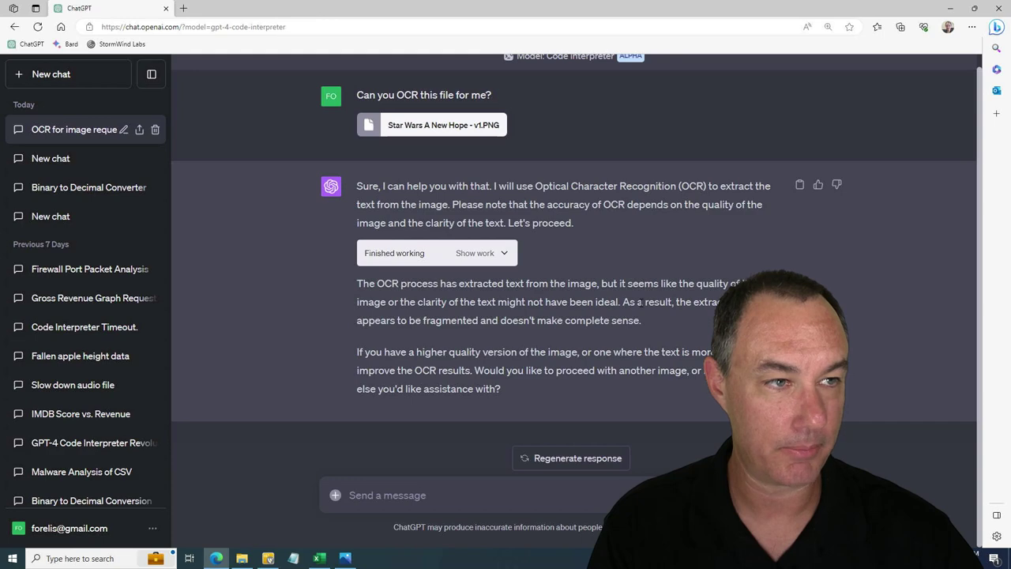
# Expand the work behind the OCR answer and examine the Python code, the pytesseract import and the extracted text result
pyautogui.click(504, 254)
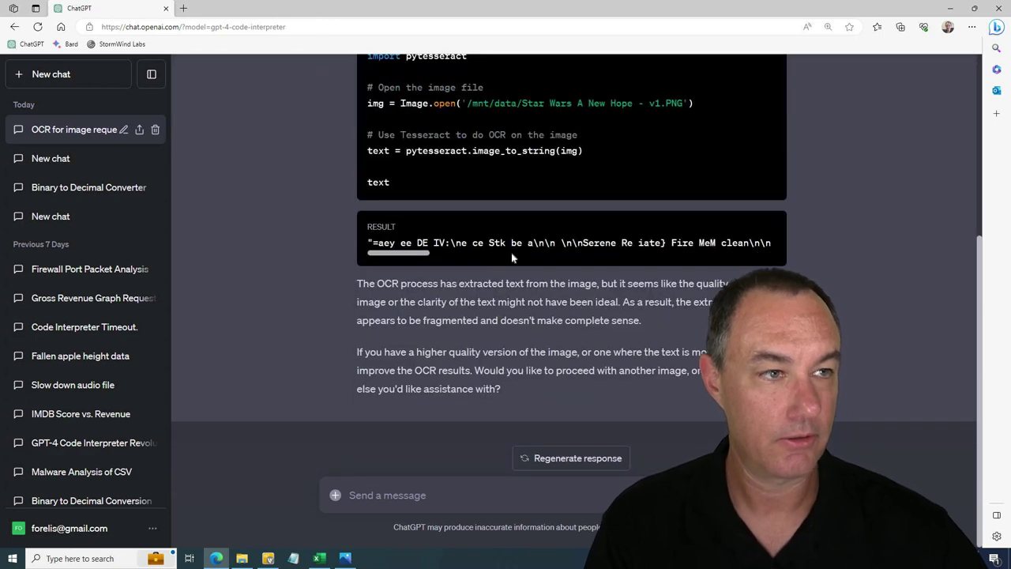
pyautogui.scroll(1, 826, 282)
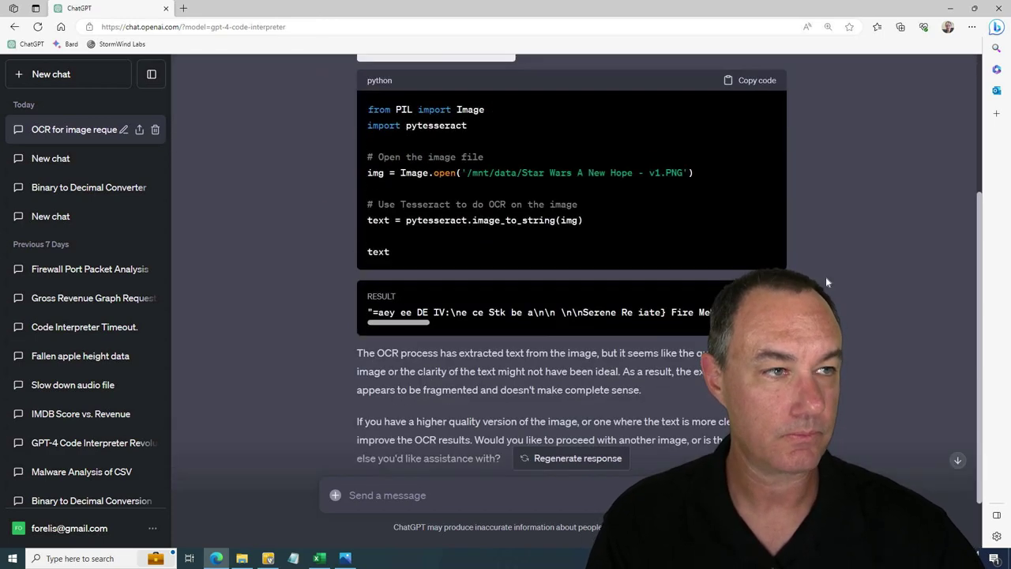
pyautogui.scroll(1, 826, 282)
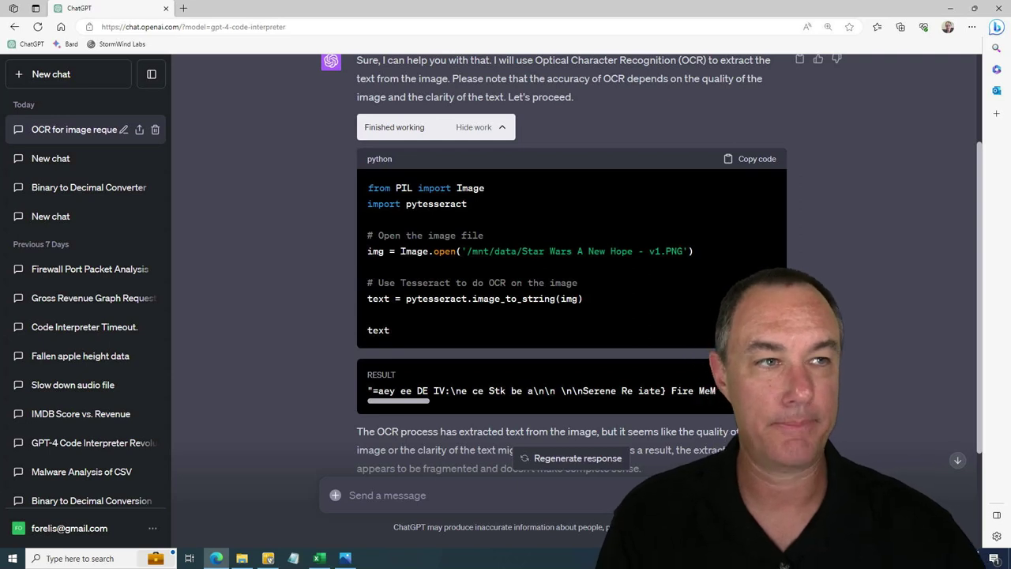
pyautogui.scroll(1, 826, 282)
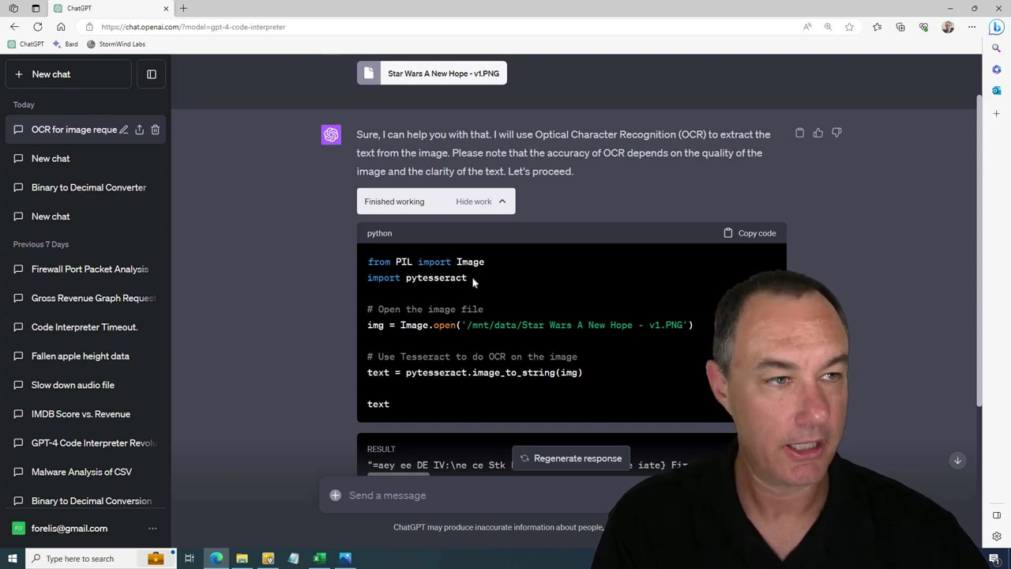
pyautogui.moveTo(469, 278); pyautogui.dragTo(411, 278)
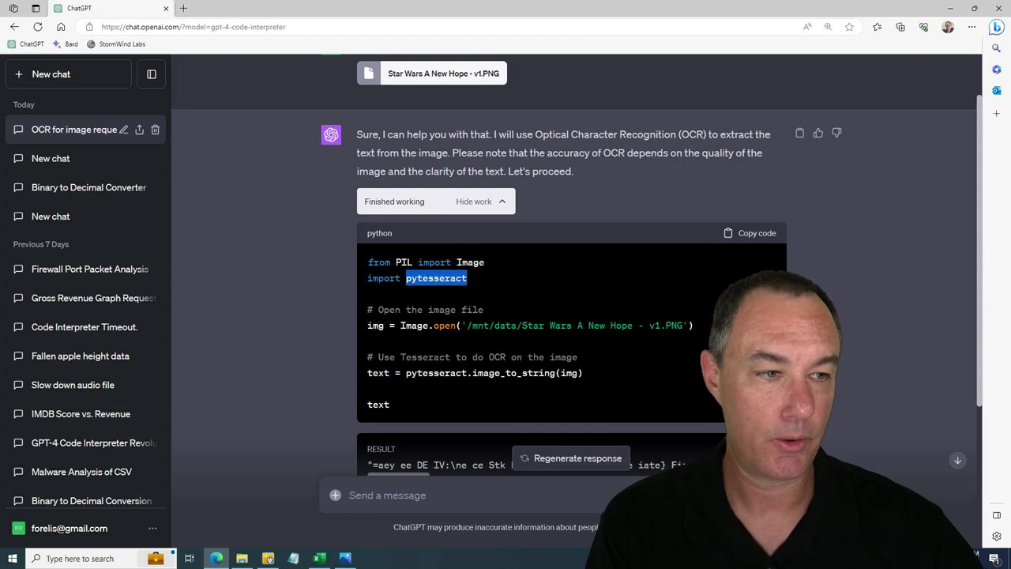
pyautogui.scroll(-2, 571, 261)
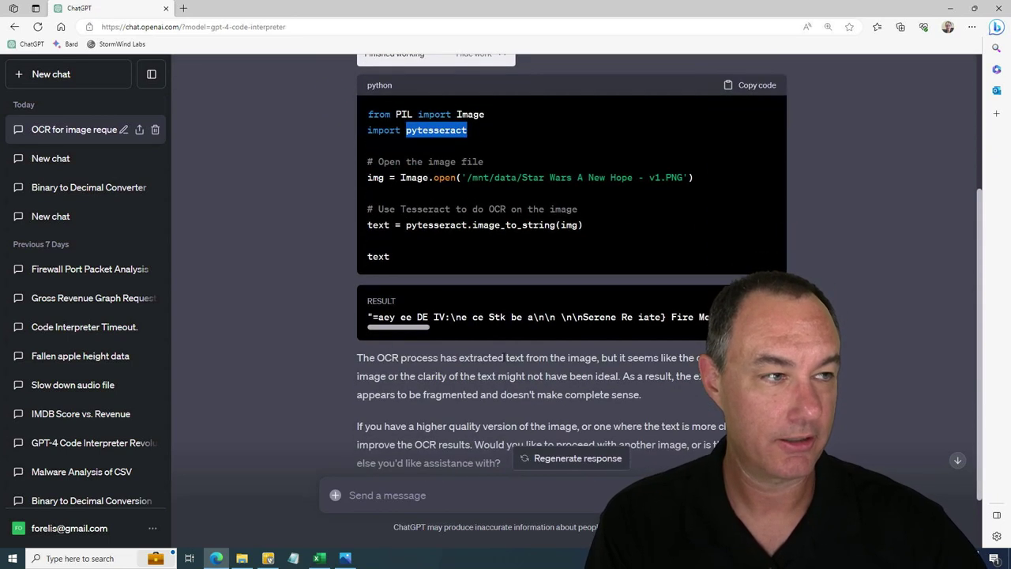
pyautogui.moveTo(403, 327); pyautogui.dragTo(466, 336)
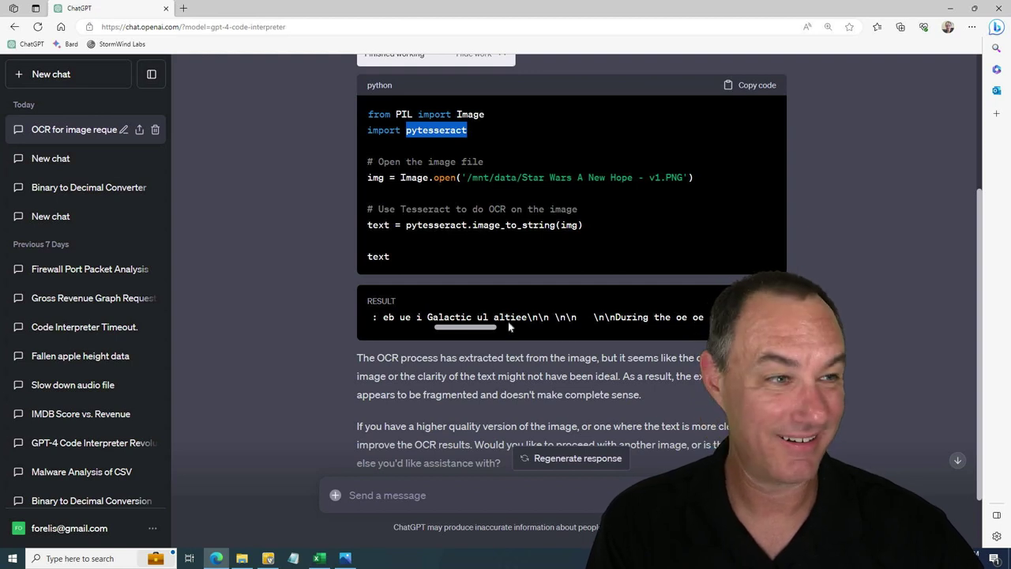
pyautogui.hscroll(3, 509, 326)
# Send a follow-up prompt beginning "Let's clean up that color image..." that asks to make it greyscale and blur it
pyautogui.scroll(-2, 488, 356)
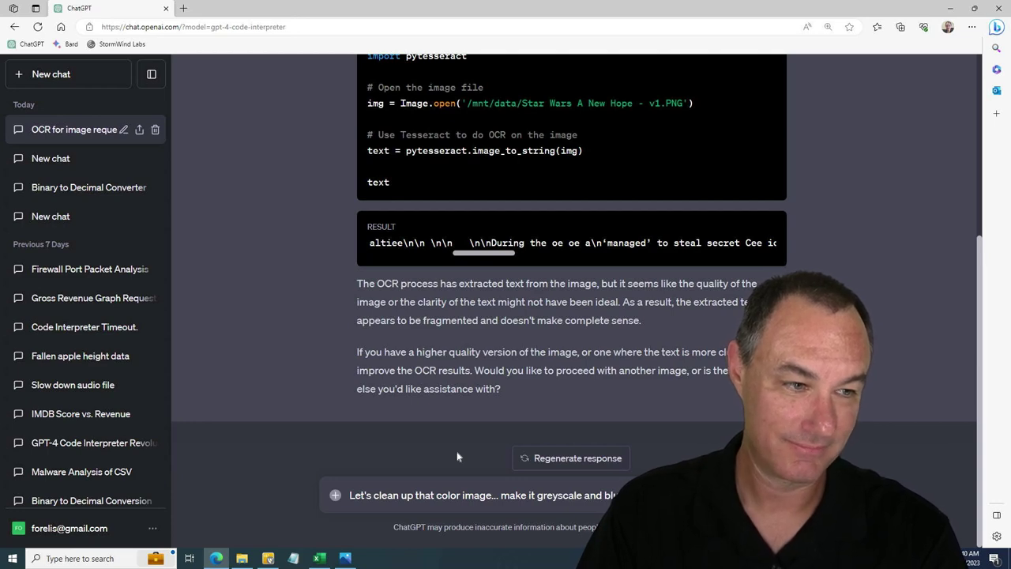
pyautogui.press('Return')
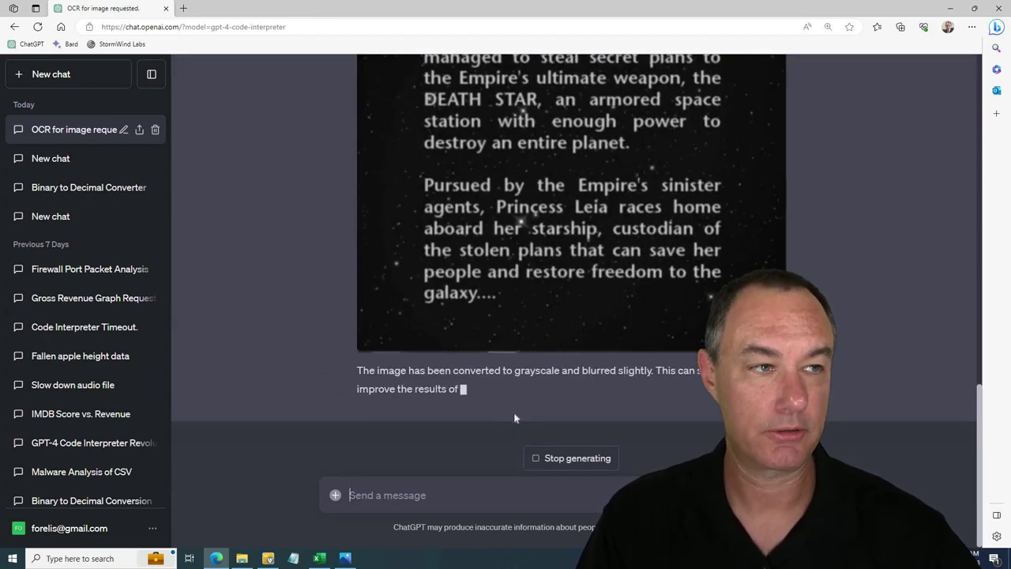
# Examine the greyscale, blurred image and compare it with the newly extracted OCR text in the answer
pyautogui.scroll(4, 903, 246)
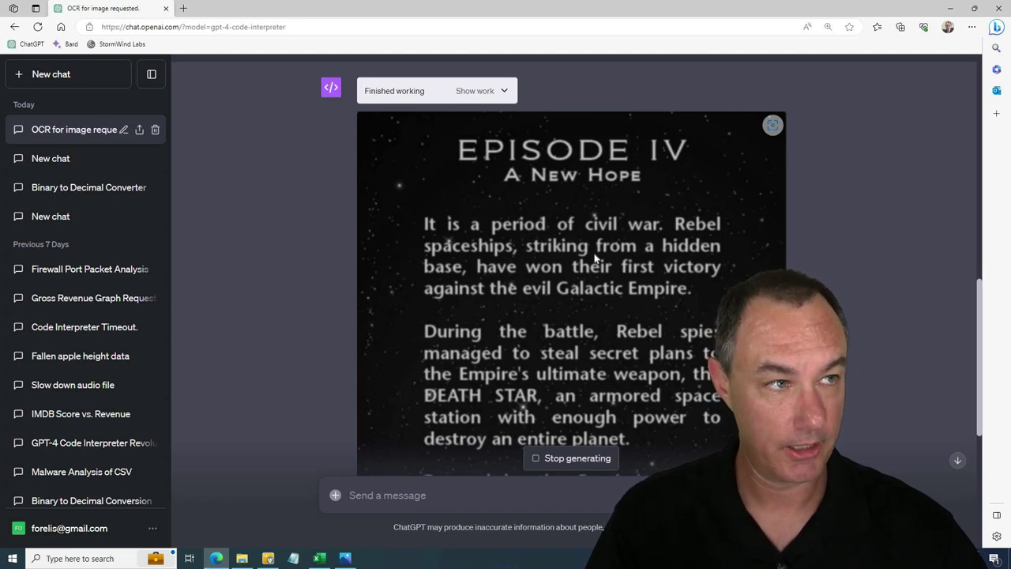
pyautogui.scroll(-2, 584, 262)
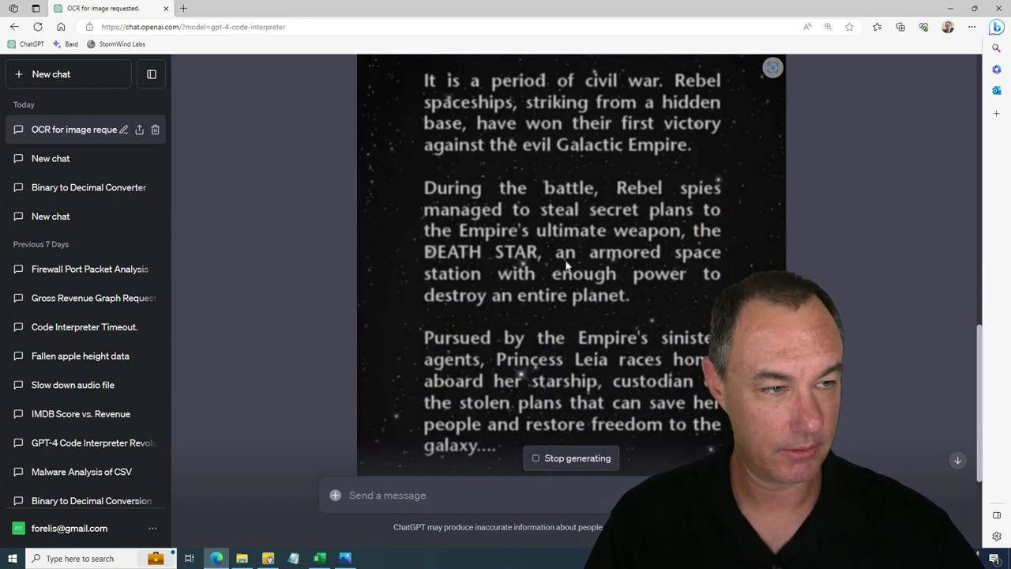
pyautogui.scroll(-2, 566, 267)
pyautogui.scroll(-1, 571, 379)
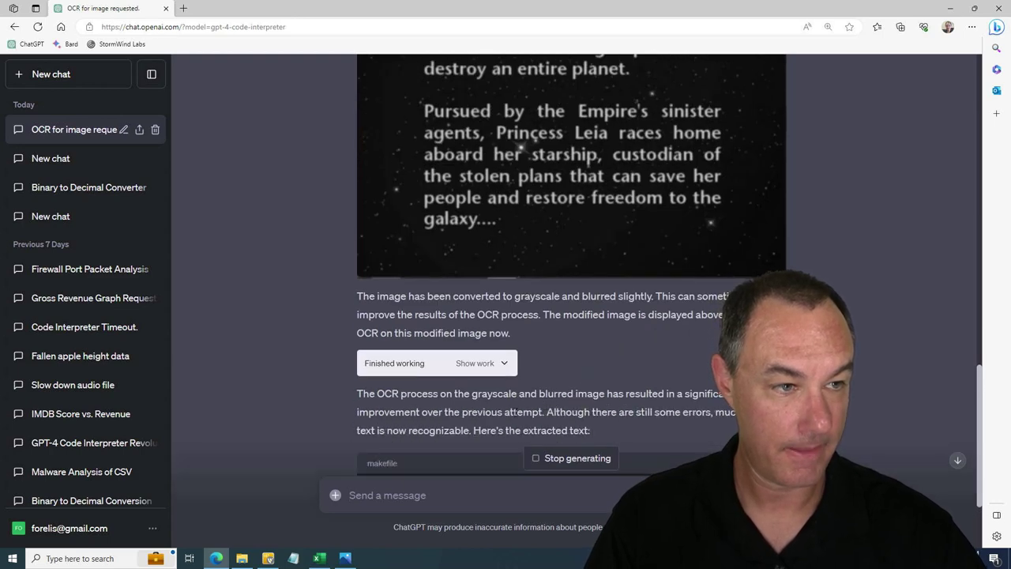
pyautogui.scroll(-1, 653, 331)
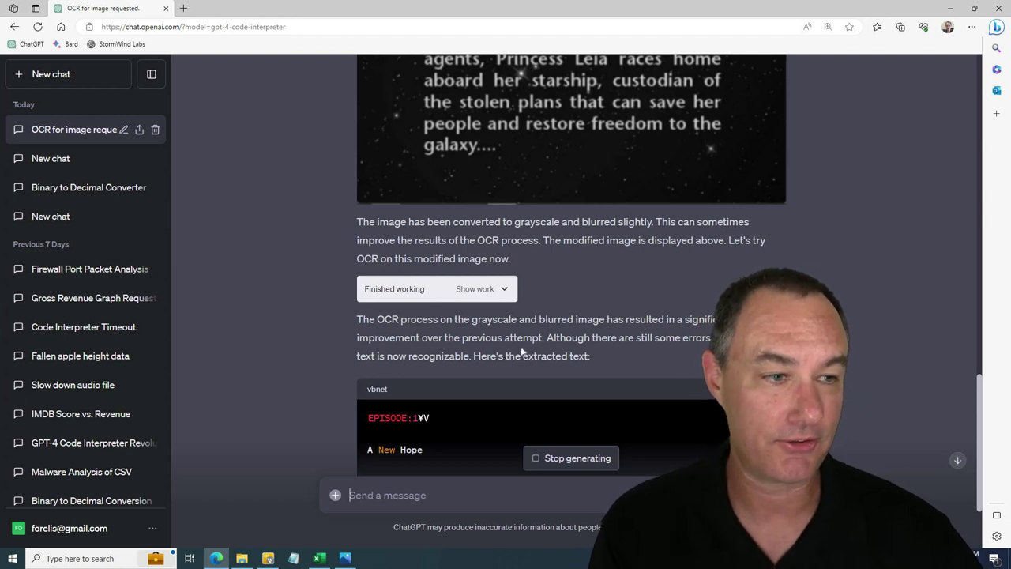
pyautogui.scroll(-1, 521, 348)
pyautogui.scroll(-1, 523, 338)
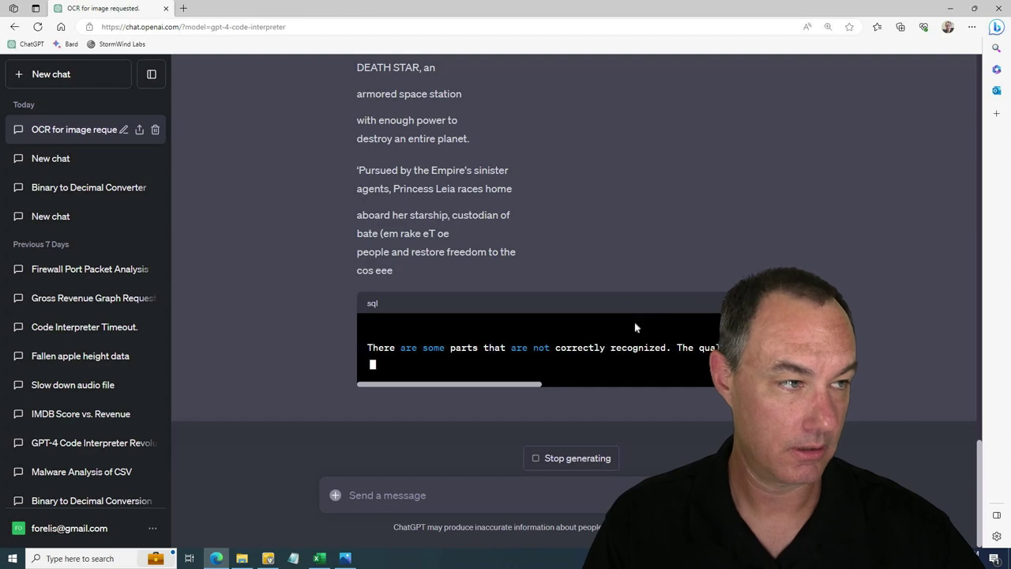
pyautogui.scroll(5, 631, 275)
pyautogui.scroll(4, 629, 289)
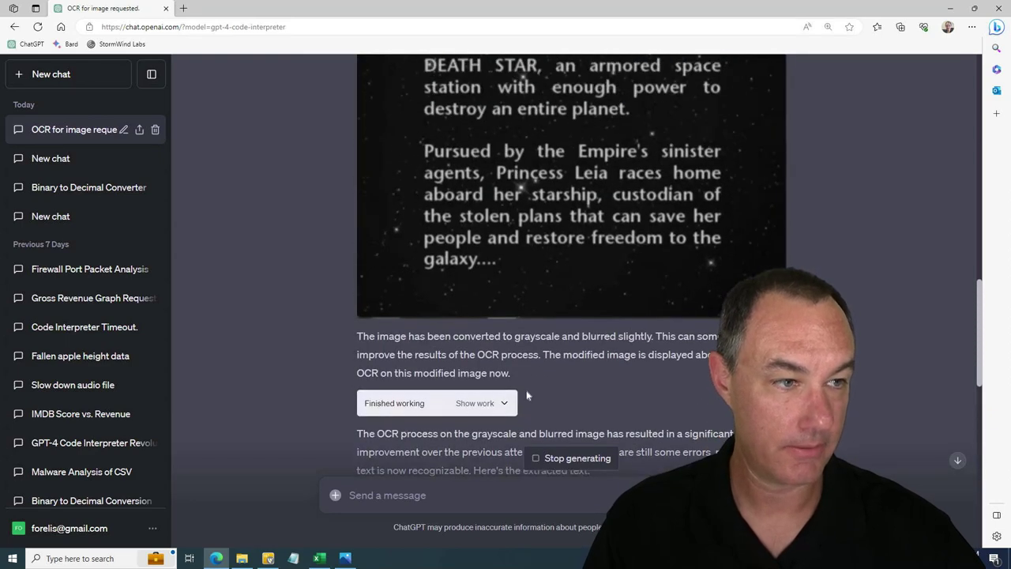
# Expand the work behind the second OCR pass and examine the pytesseract call on the blurred greyscale image
pyautogui.click(505, 404)
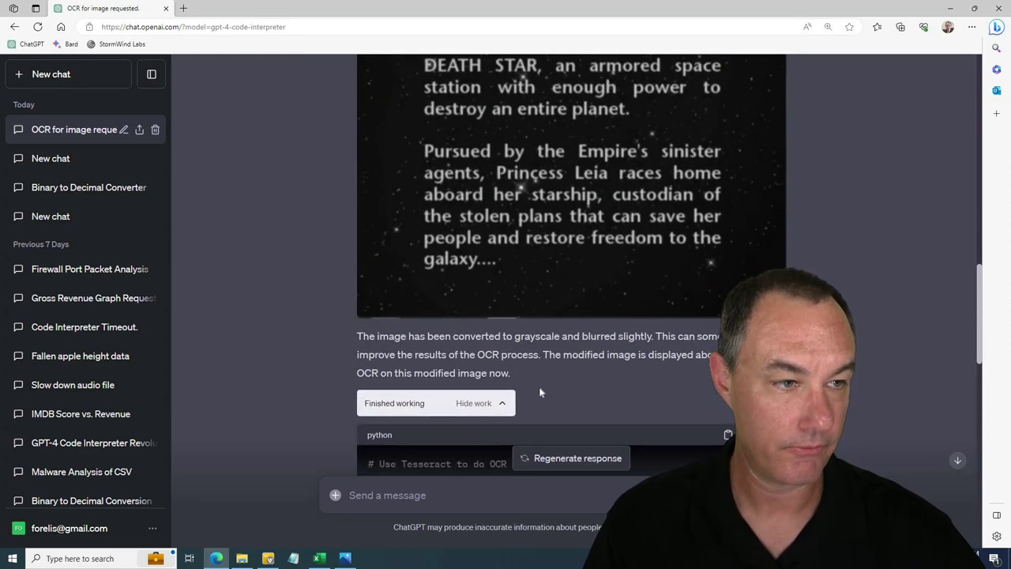
pyautogui.scroll(-3, 447, 313)
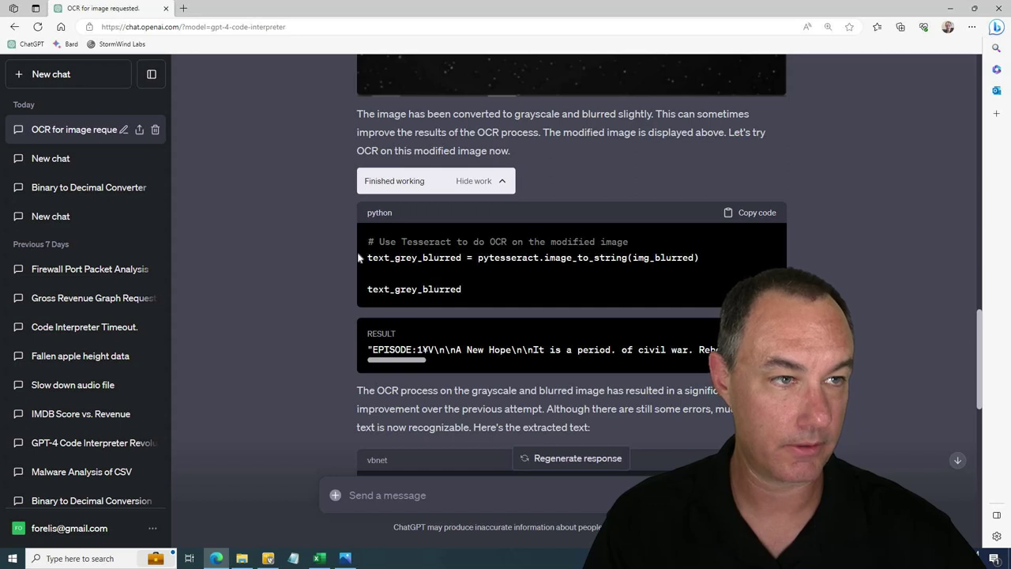
pyautogui.moveTo(367, 257); pyautogui.dragTo(529, 316)
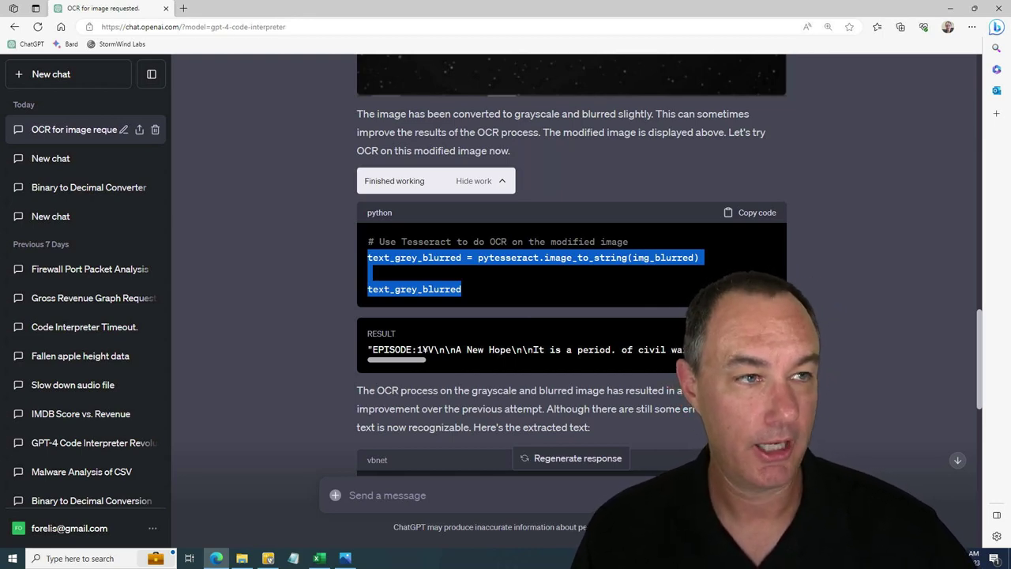
pyautogui.scroll(2, 824, 298)
pyautogui.scroll(5, 571, 261)
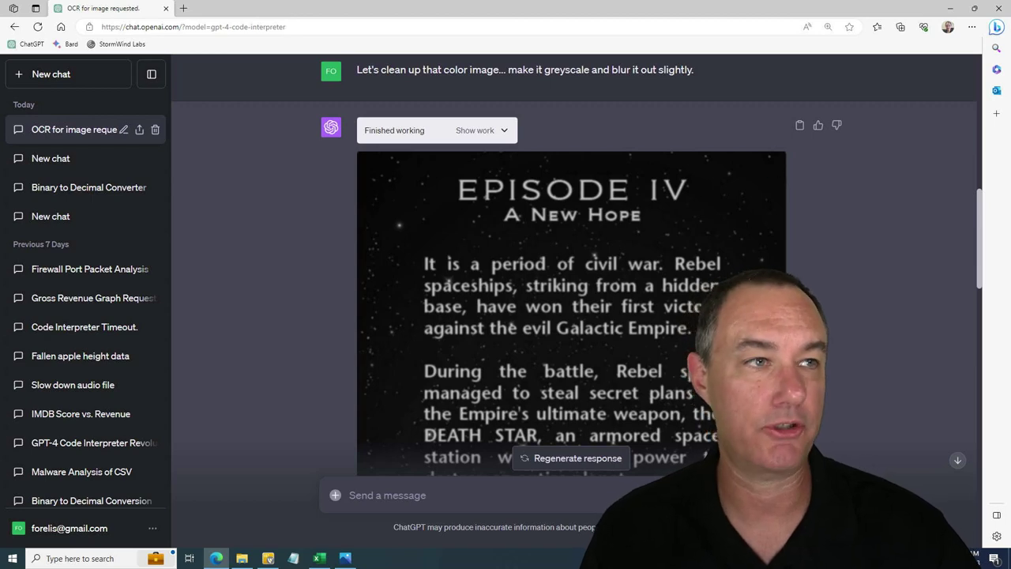
pyautogui.scroll(1, 571, 260)
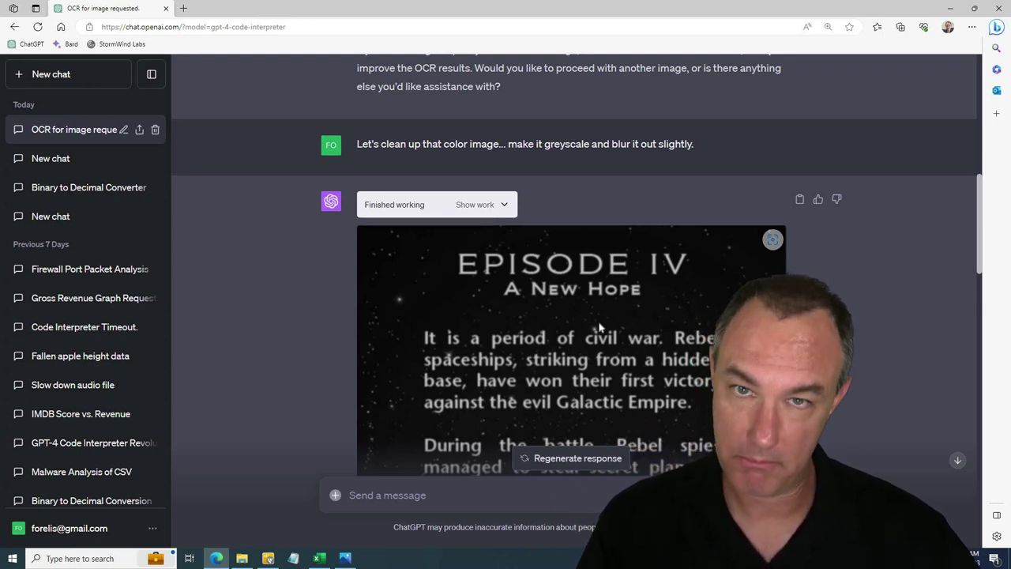
# Compare the wording in the greyscale, blurred Star Wars image with the extracted text, highlighting its opening lines
pyautogui.scroll(-7, 598, 328)
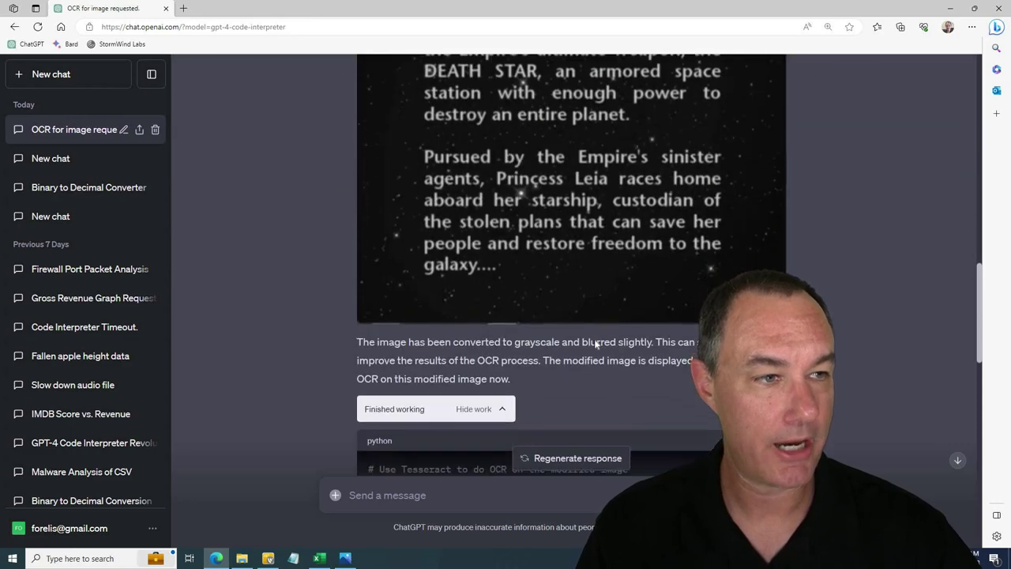
pyautogui.scroll(2, 587, 302)
pyautogui.scroll(3, 587, 303)
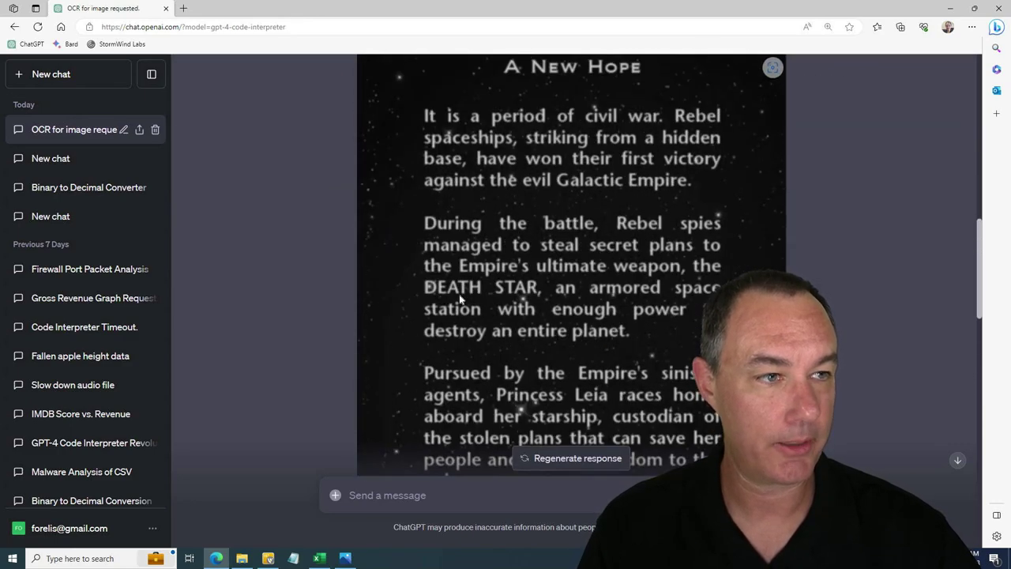
pyautogui.scroll(-3, 534, 330)
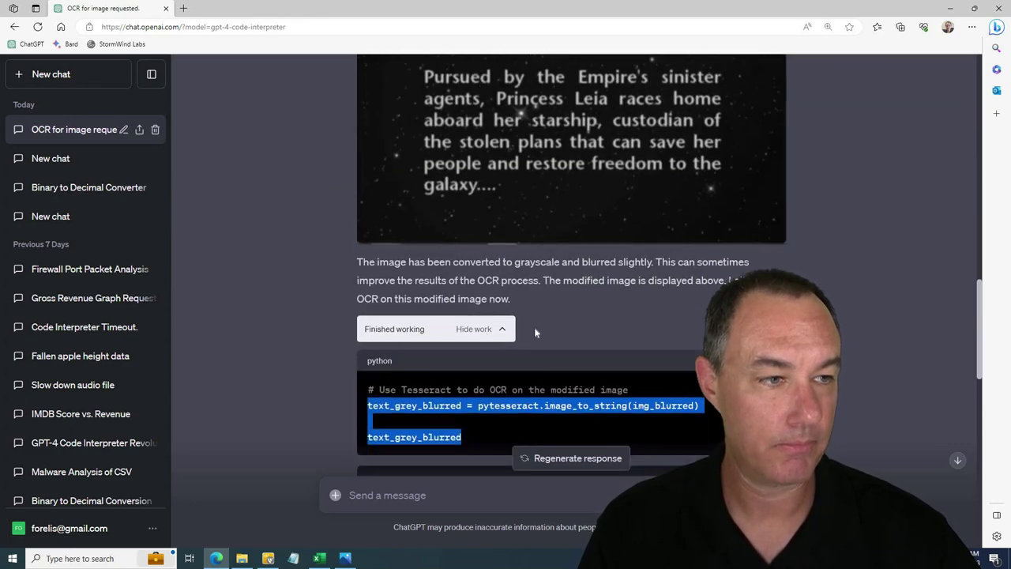
pyautogui.scroll(-3, 534, 327)
pyautogui.scroll(-3, 534, 327)
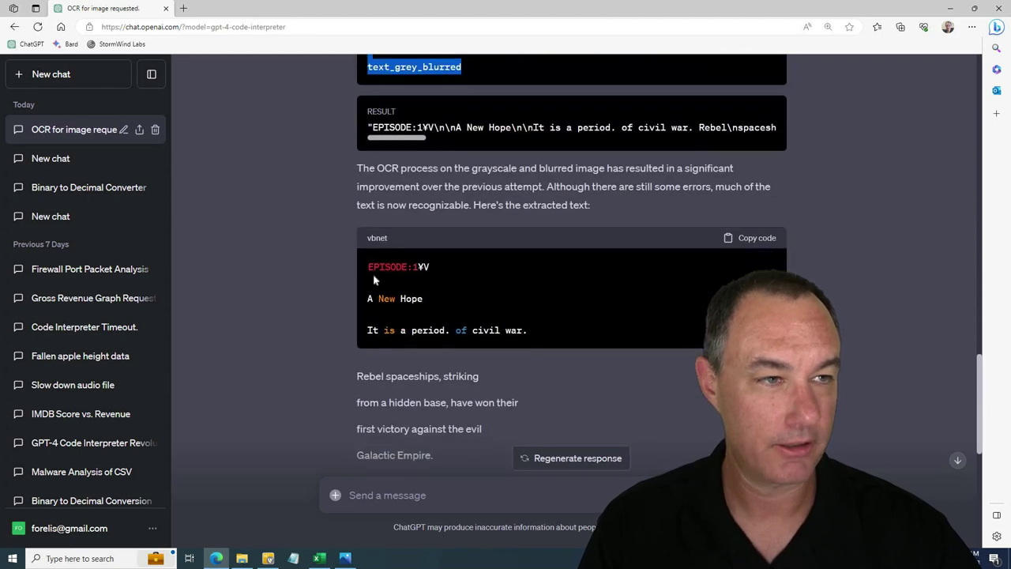
pyautogui.moveTo(369, 266); pyautogui.dragTo(543, 330)
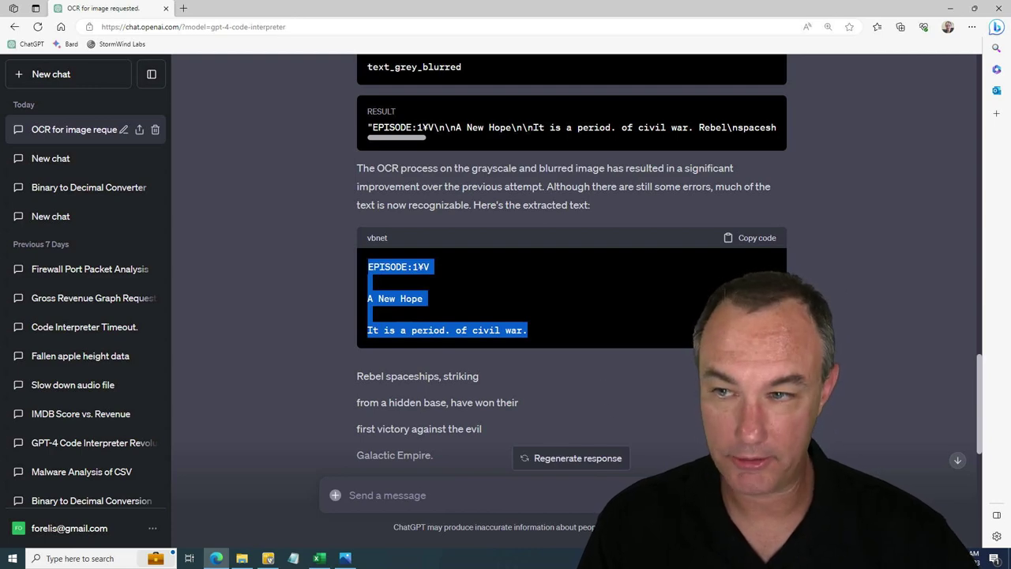
pyautogui.scroll(5, 571, 265)
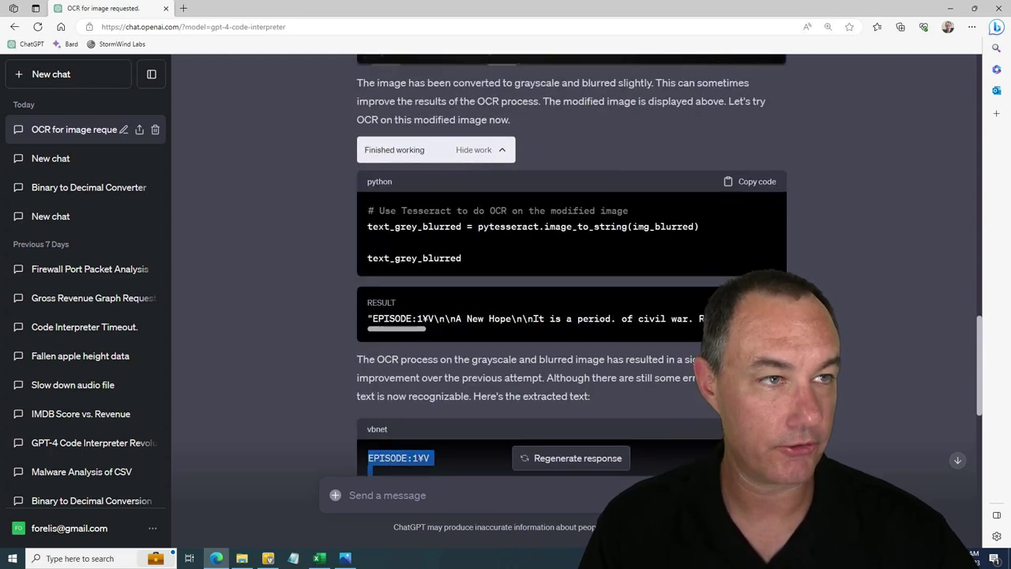
pyautogui.scroll(6, 571, 265)
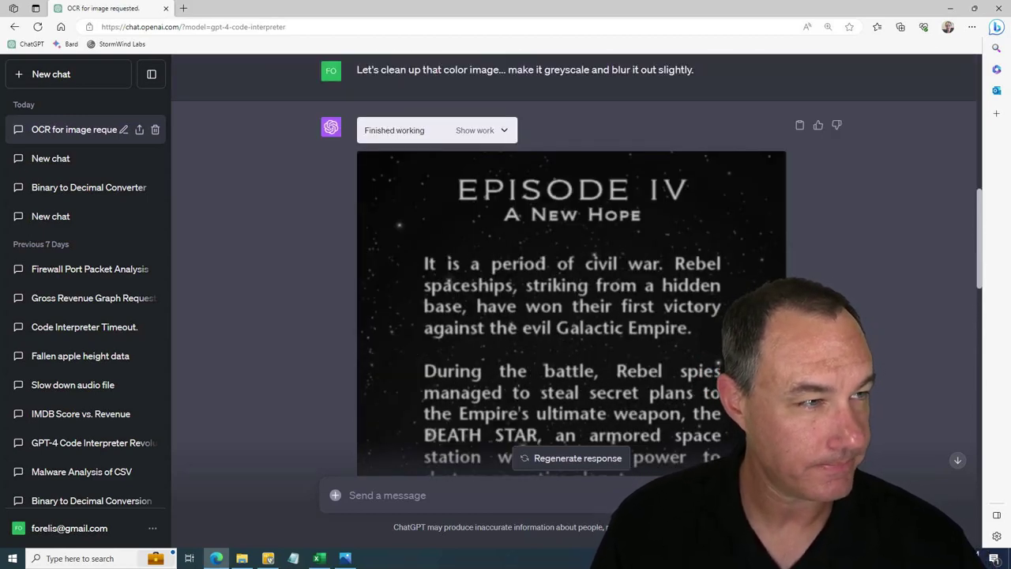
pyautogui.scroll(-1, 571, 265)
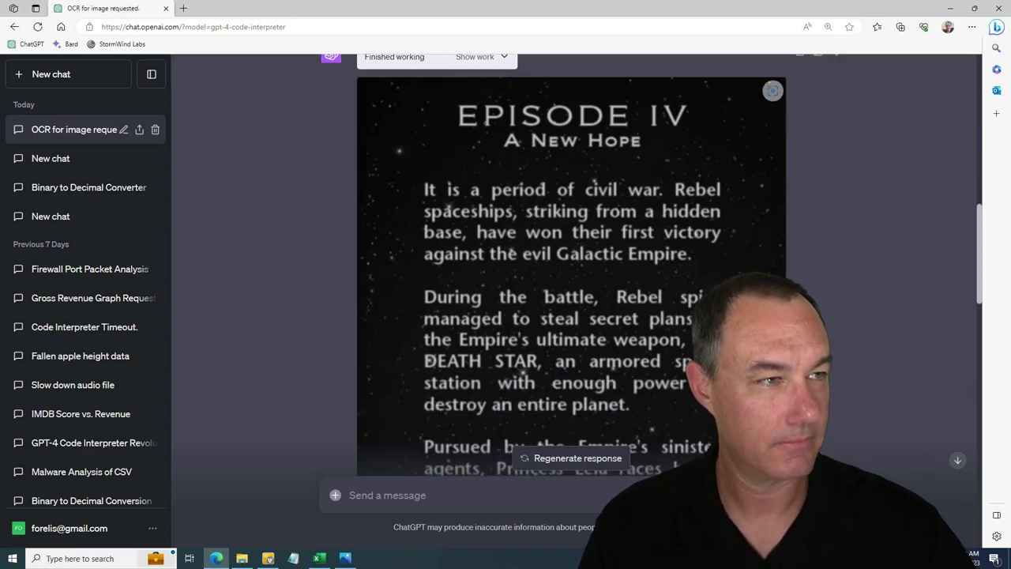
pyautogui.scroll(-4, 571, 265)
pyautogui.scroll(-2, 571, 264)
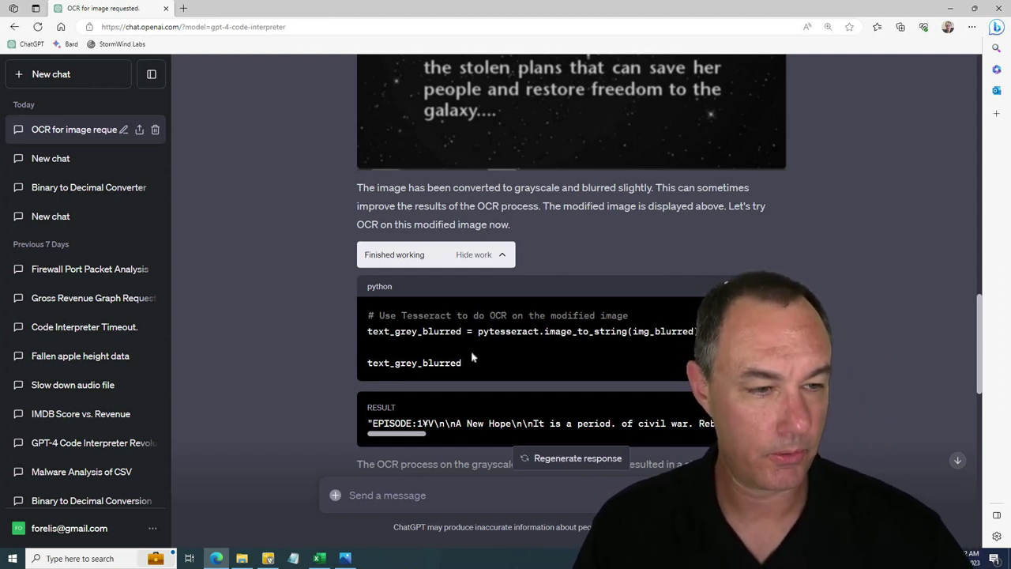
# Start a new chat using GPT-4 with Code Interpreter
pyautogui.click(69, 75)
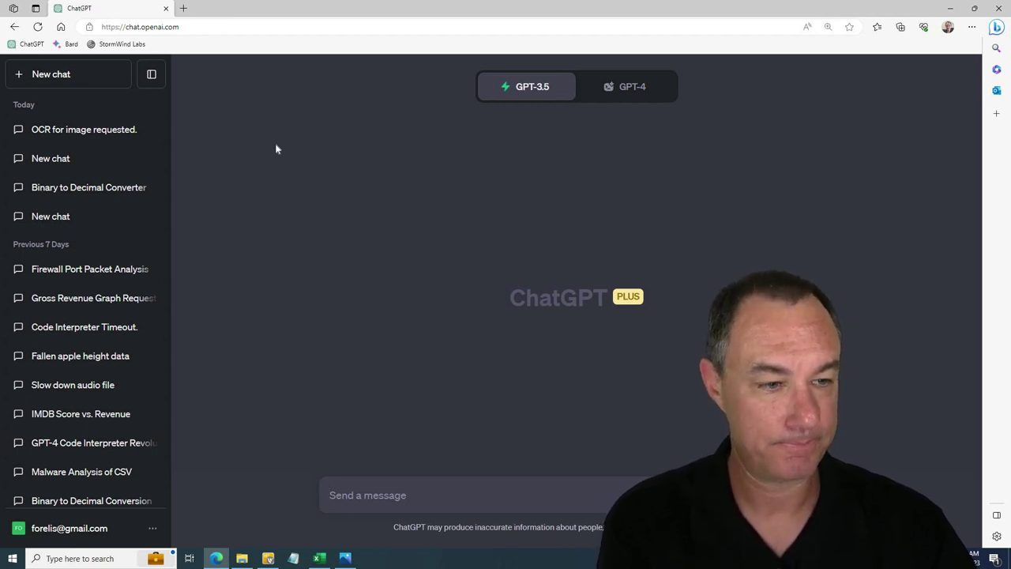
pyautogui.click(636, 85)
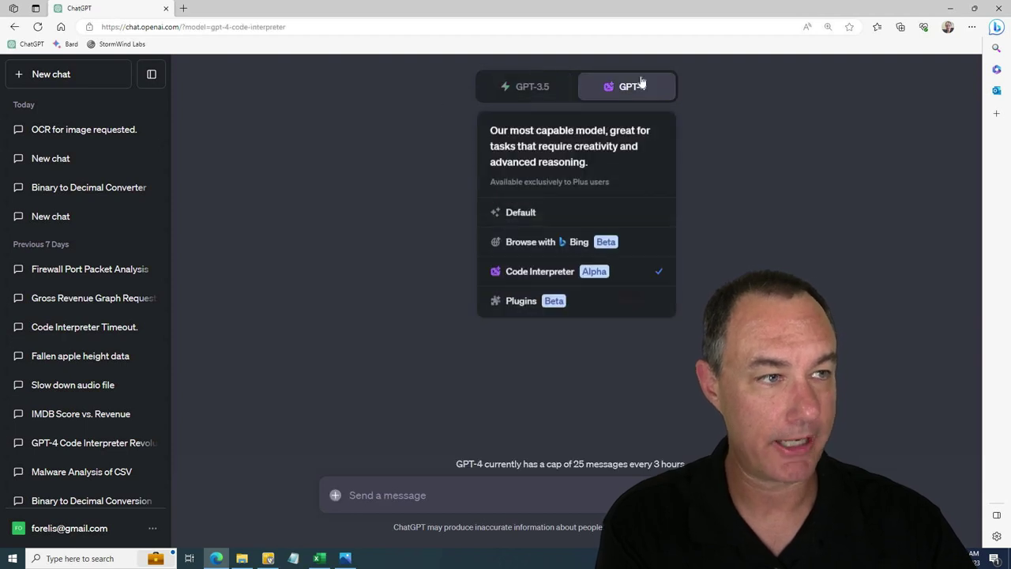
pyautogui.click(636, 278)
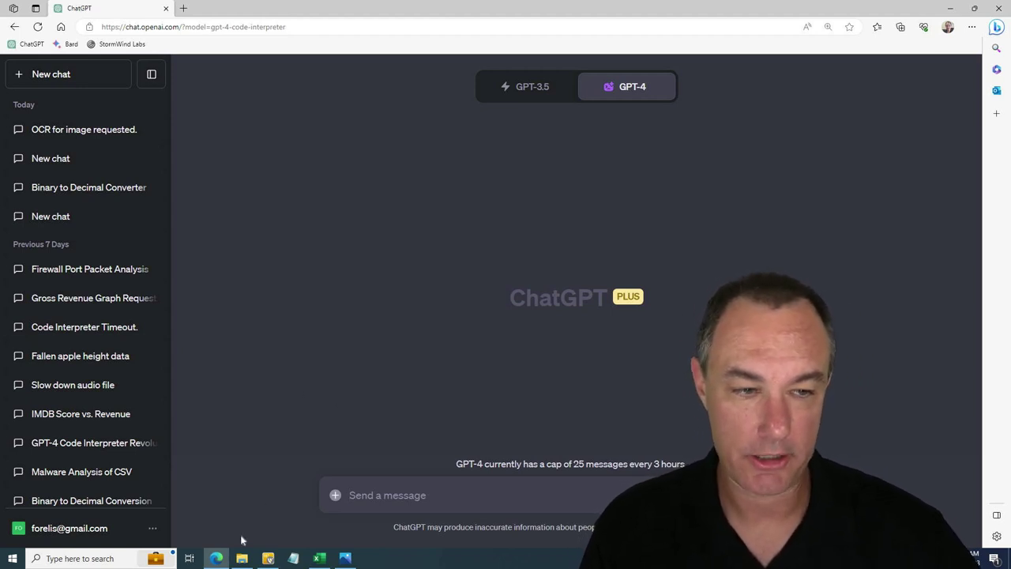
# Open the Firewall Log - v1 file from the Code Interpreter Demo Files folder in Excel
pyautogui.moveTo(242, 557)
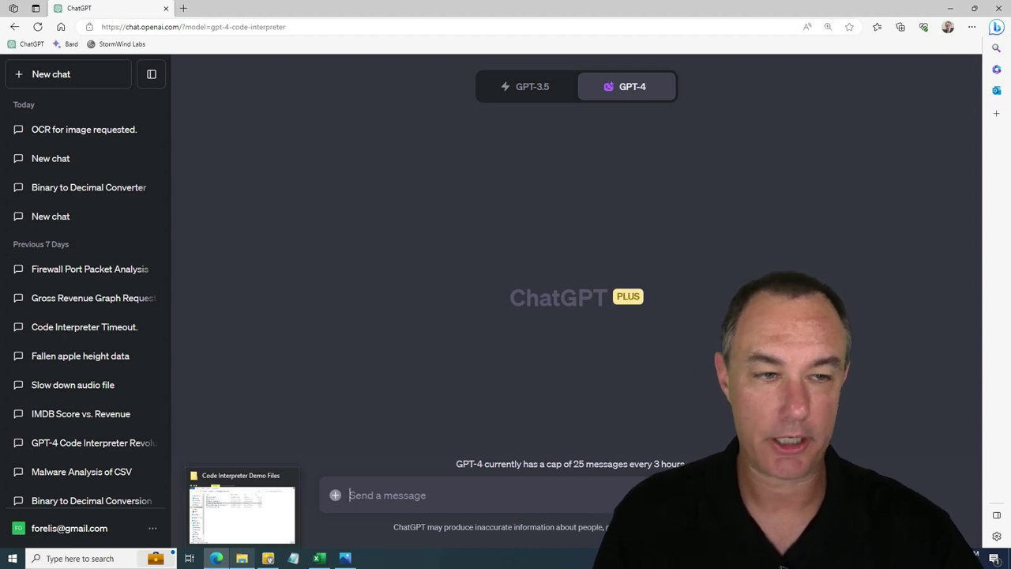
pyautogui.click(241, 512)
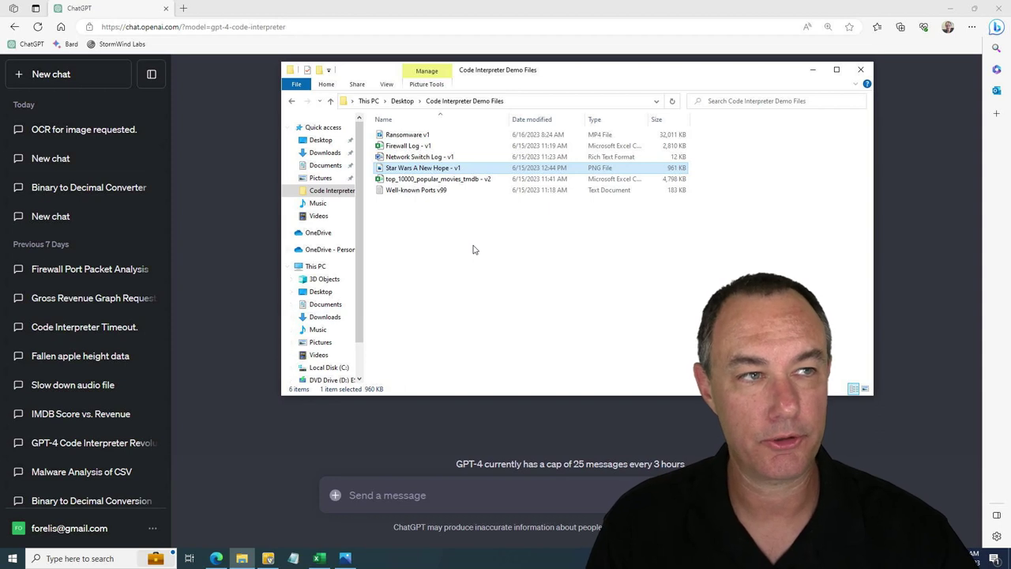
pyautogui.doubleClick(432, 147)
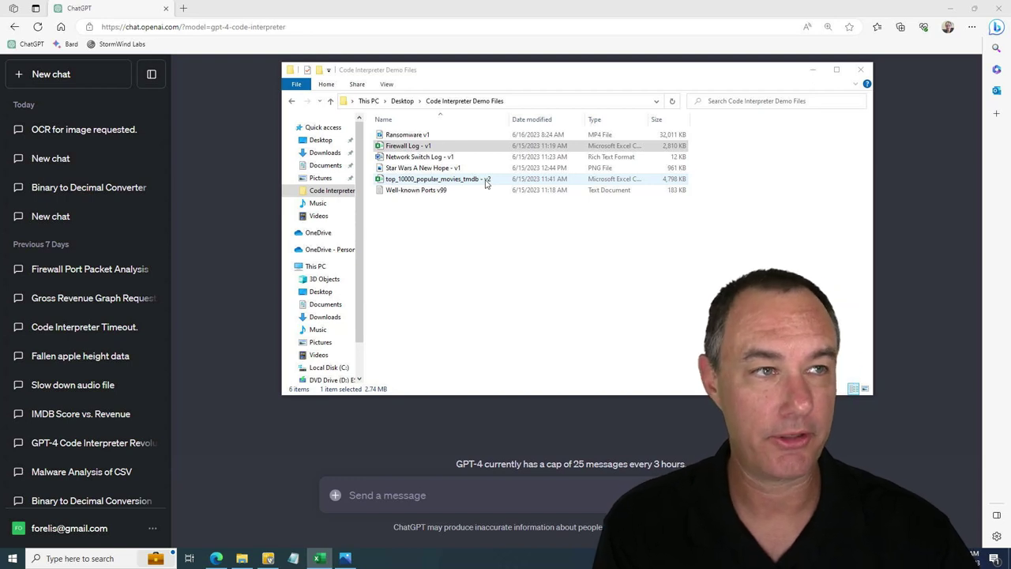
pyautogui.doubleClick(434, 146)
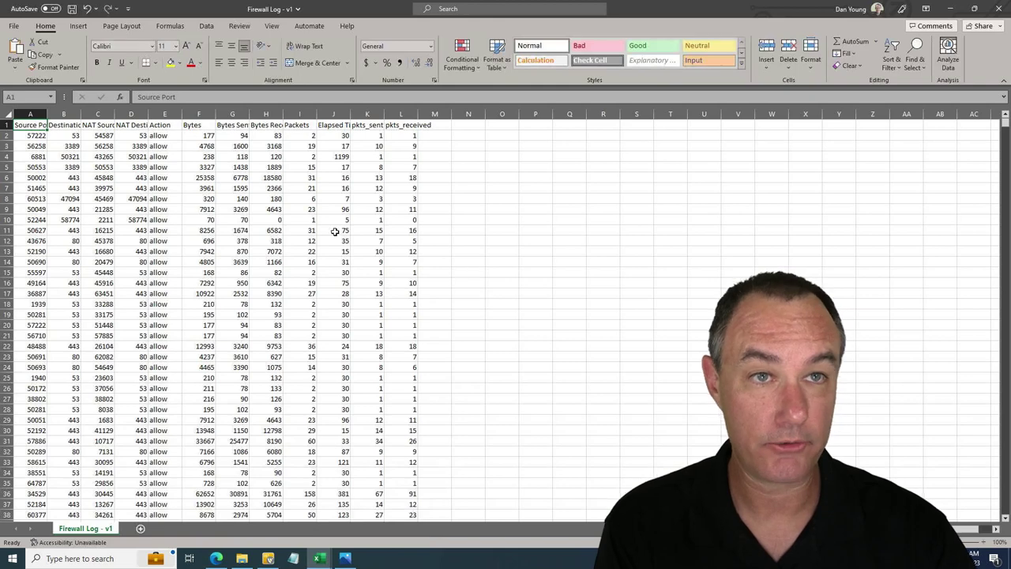
# Widen the firewall log's Source Port, Destination Port, NAT Source Port, NAT Destination Port and Bytes columns
pyautogui.doubleClick(46, 113)
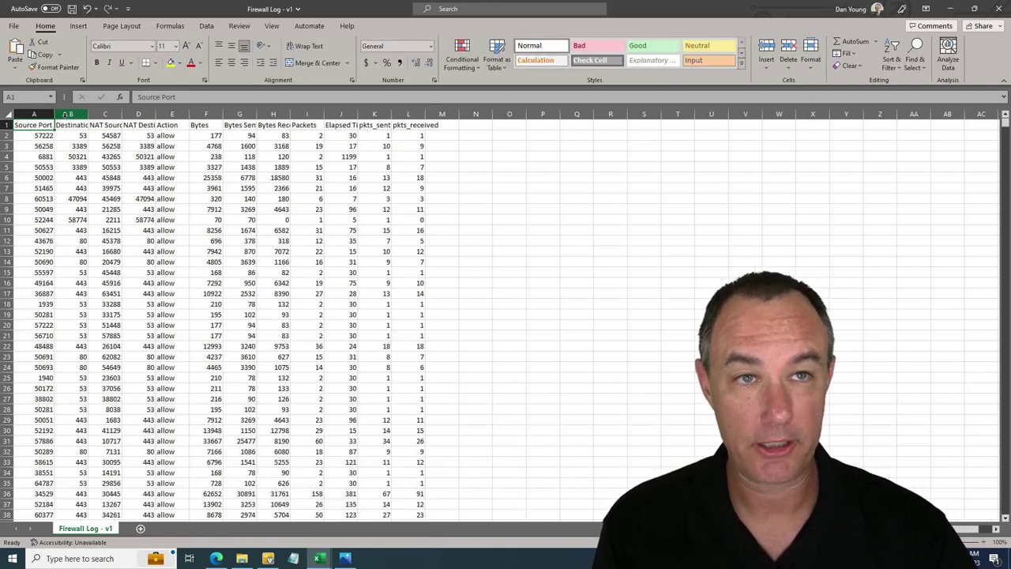
pyautogui.moveTo(88, 113); pyautogui.dragTo(210, 113)
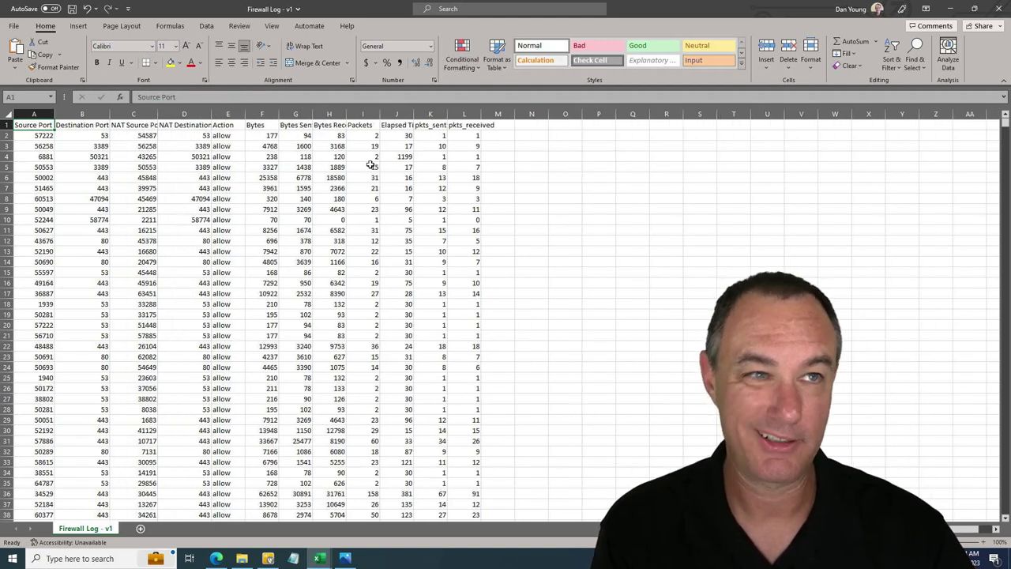
pyautogui.moveTo(282, 113); pyautogui.dragTo(293, 113)
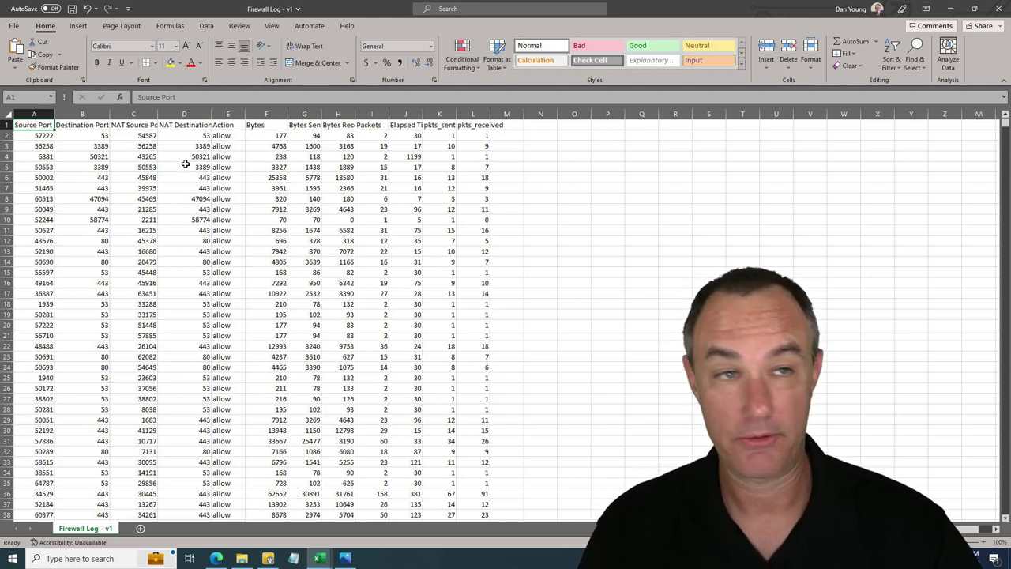
# Examine the Destination Port and NAT Destination Port entries in the log's first rows, including ports 53 and 443
pyautogui.click(194, 136)
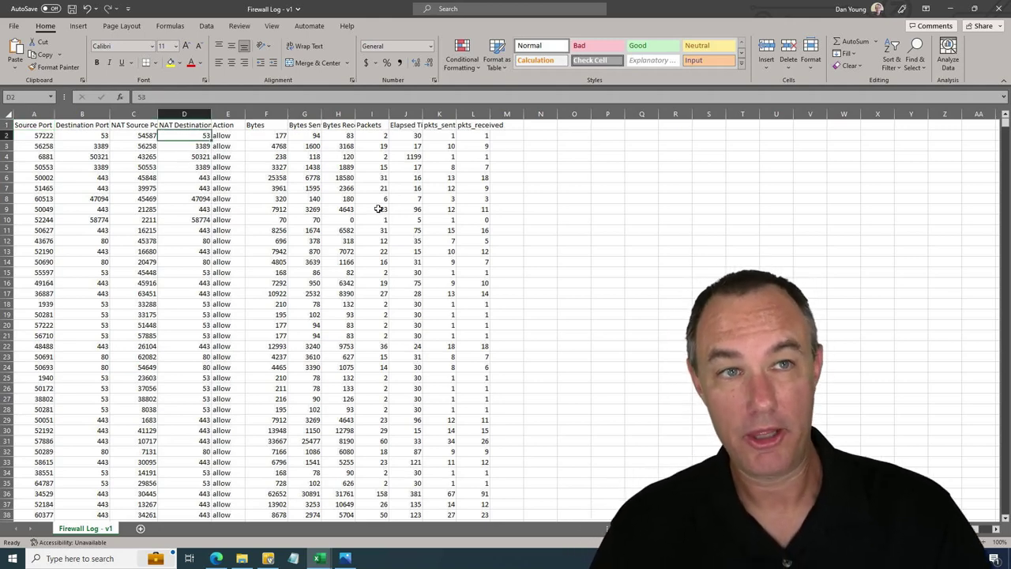
pyautogui.click(105, 133)
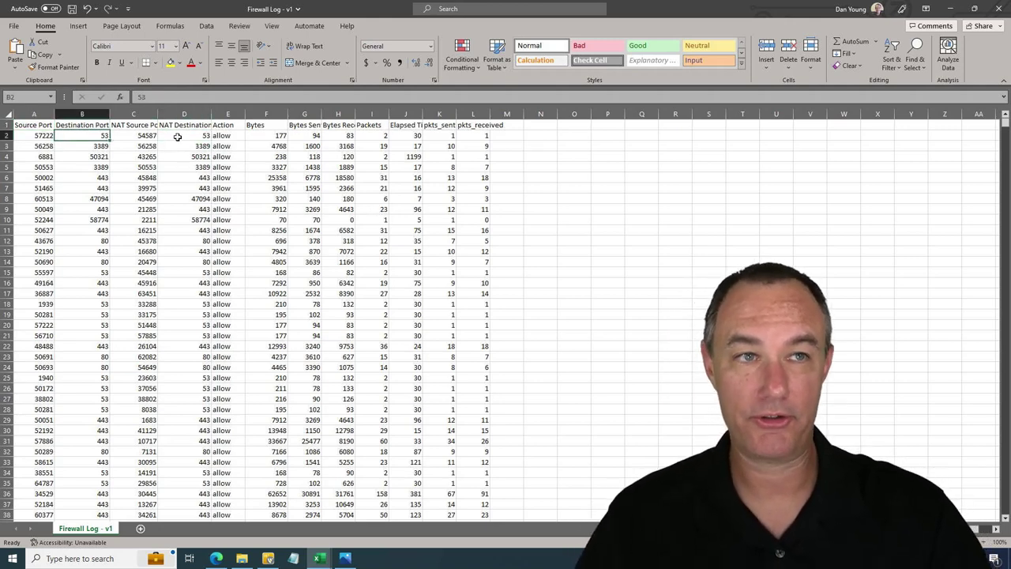
pyautogui.click(202, 135)
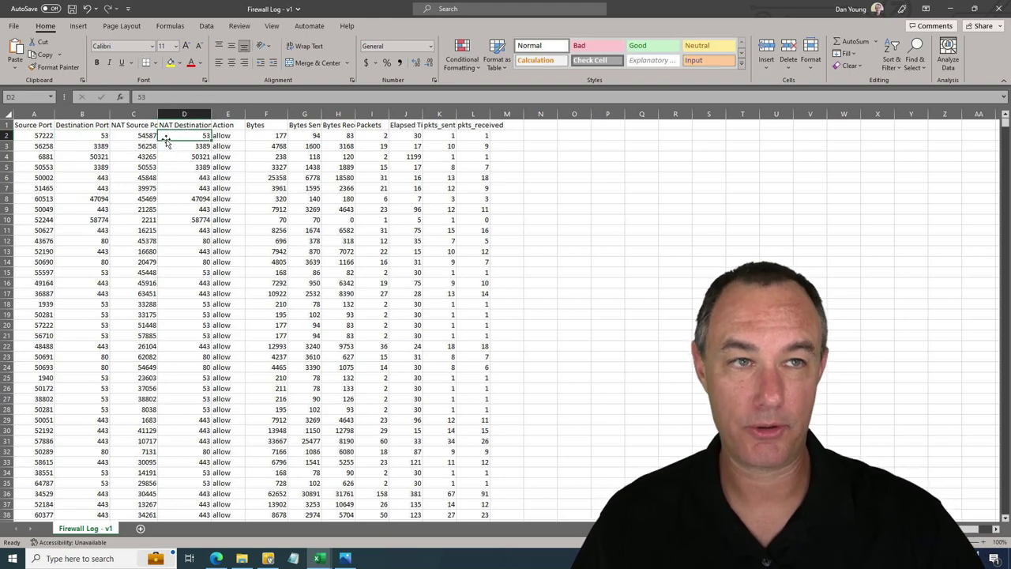
pyautogui.click(96, 137)
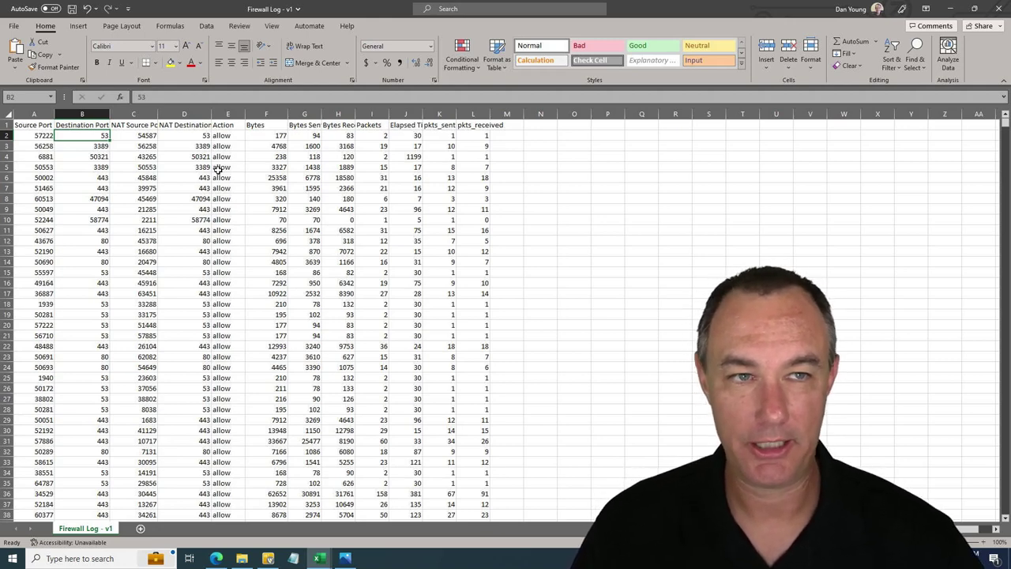
pyautogui.moveTo(96, 177); pyautogui.dragTo(96, 187)
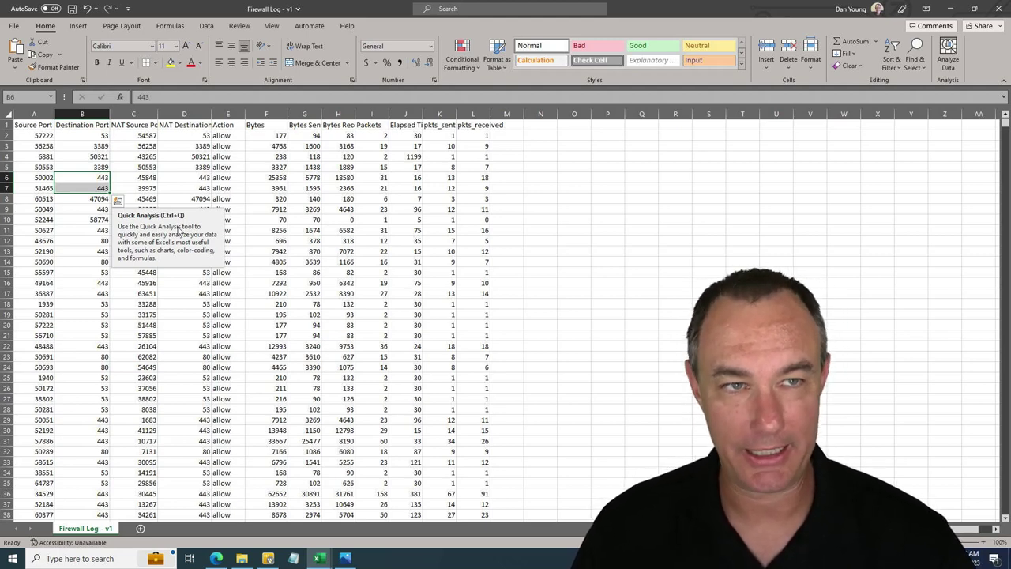
pyautogui.click(101, 136)
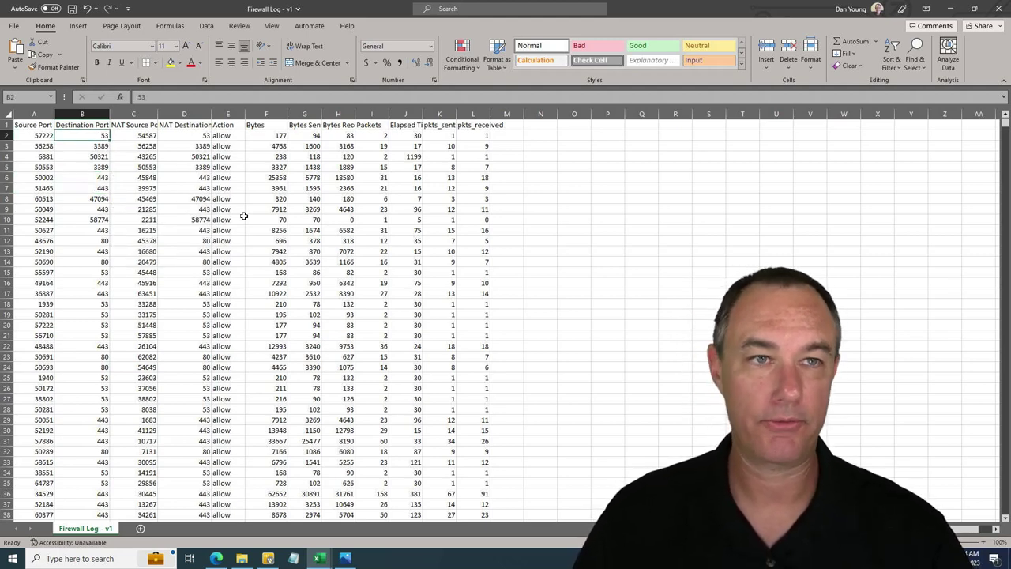
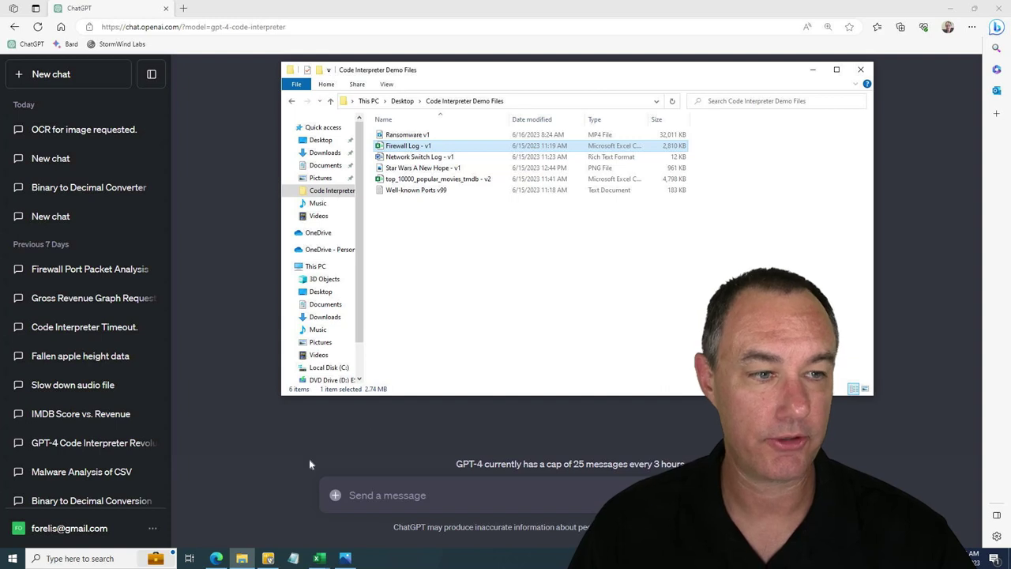
# Write a ChatGPT prompt asking to rewrite the firewall log's Source and Destination ports as the protocol (in name) and not the numeric value
pyautogui.press('Escape')
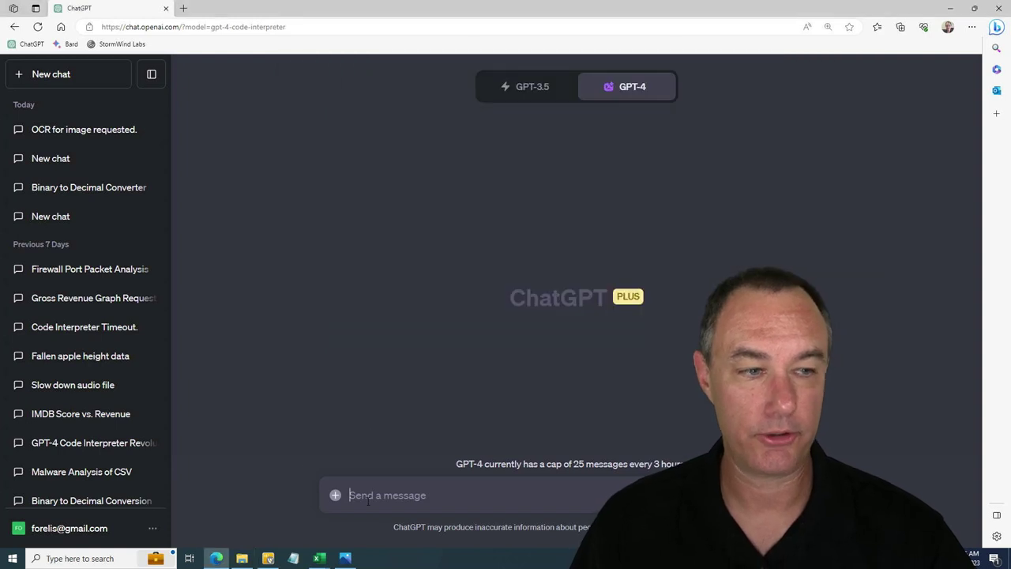
pyautogui.write('Pl')
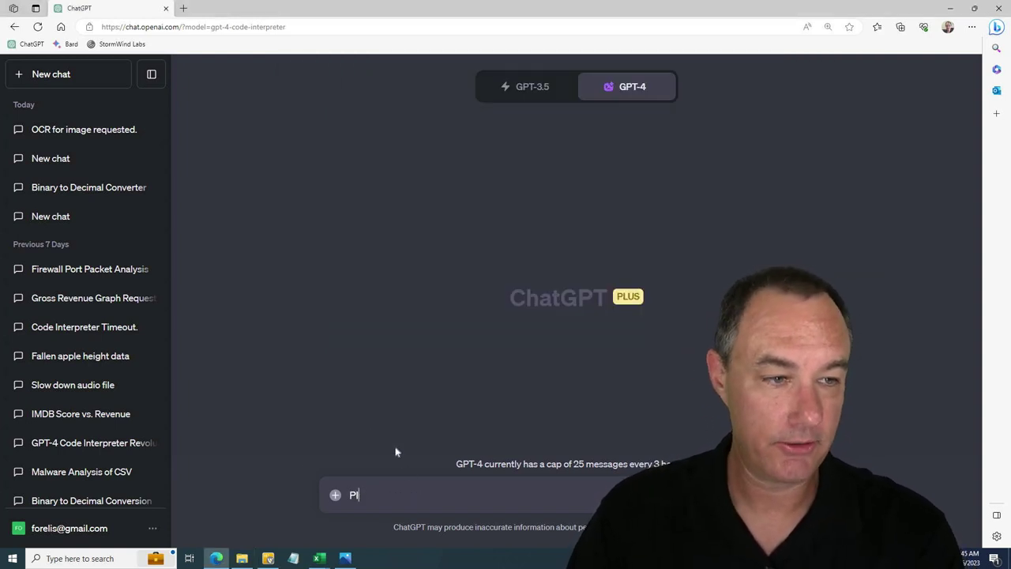
pyautogui.write('ease rewrit')
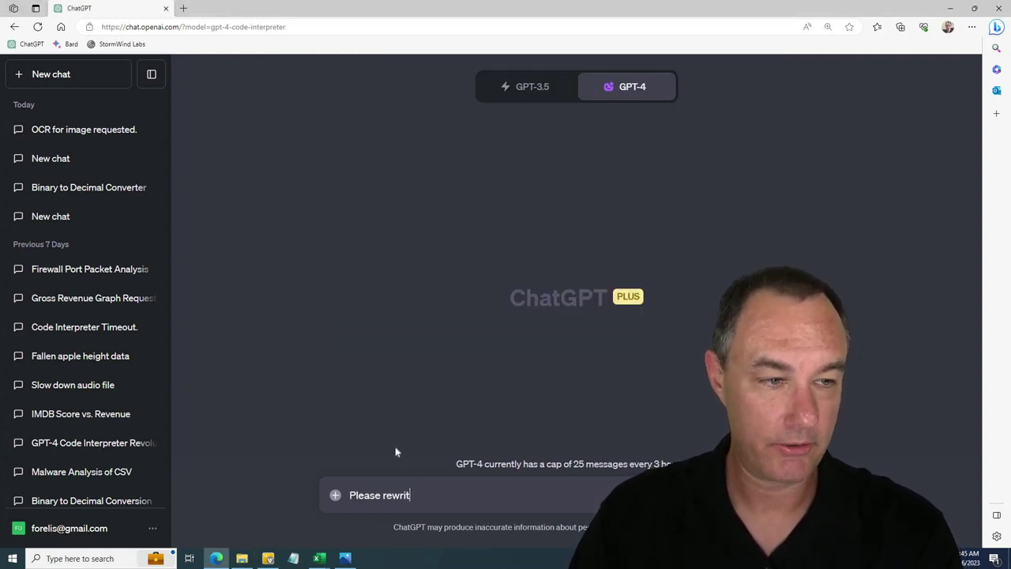
pyautogui.write('e the p')
pyautogui.press('BackSpace')
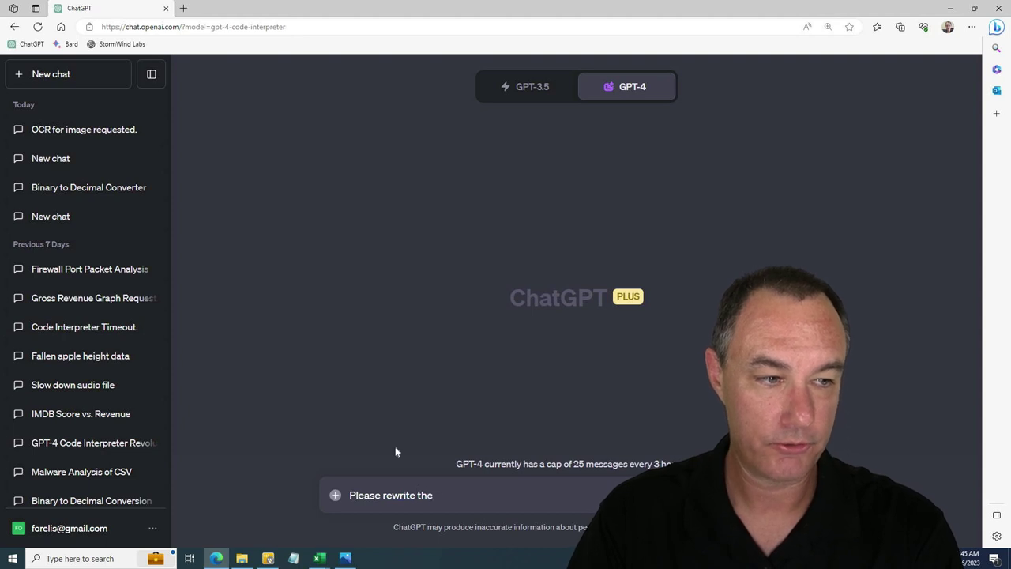
pyautogui.write('Source and Destinat')
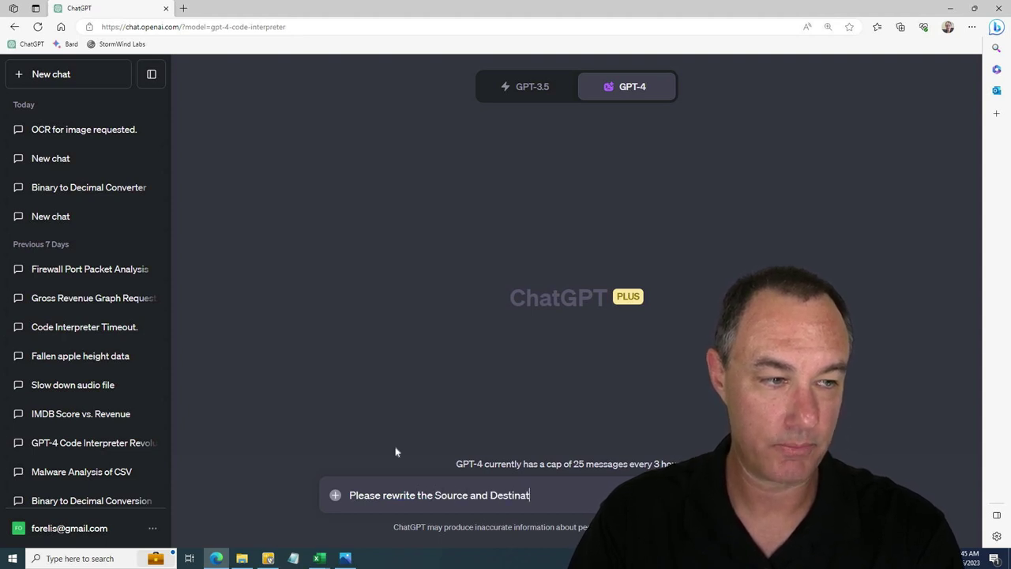
pyautogui.write('ion ports in this fil')
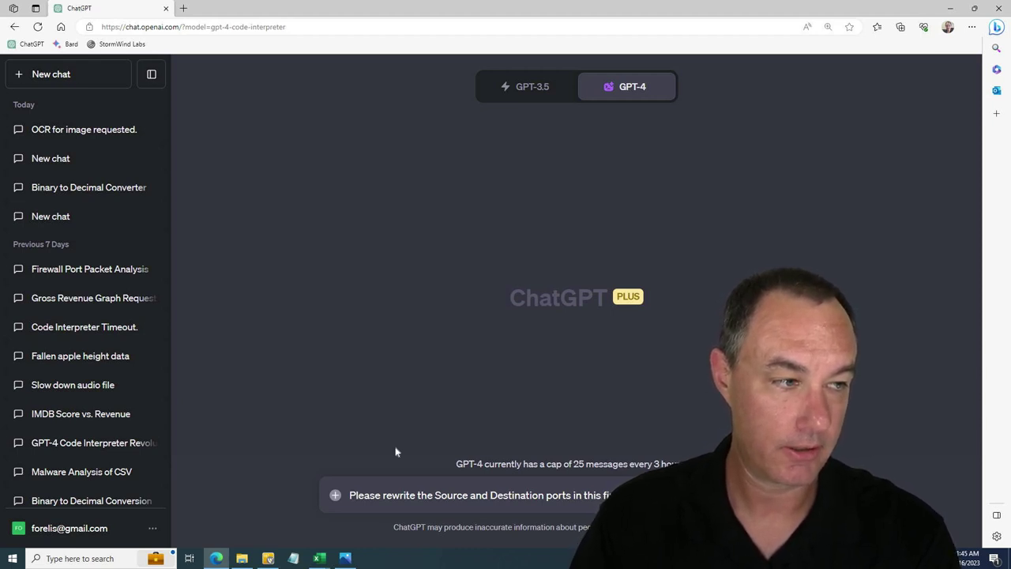
pyautogui.write('por')
pyautogui.press('BackSpace')
pyautogui.press('BackSpace')
pyautogui.write('rot')
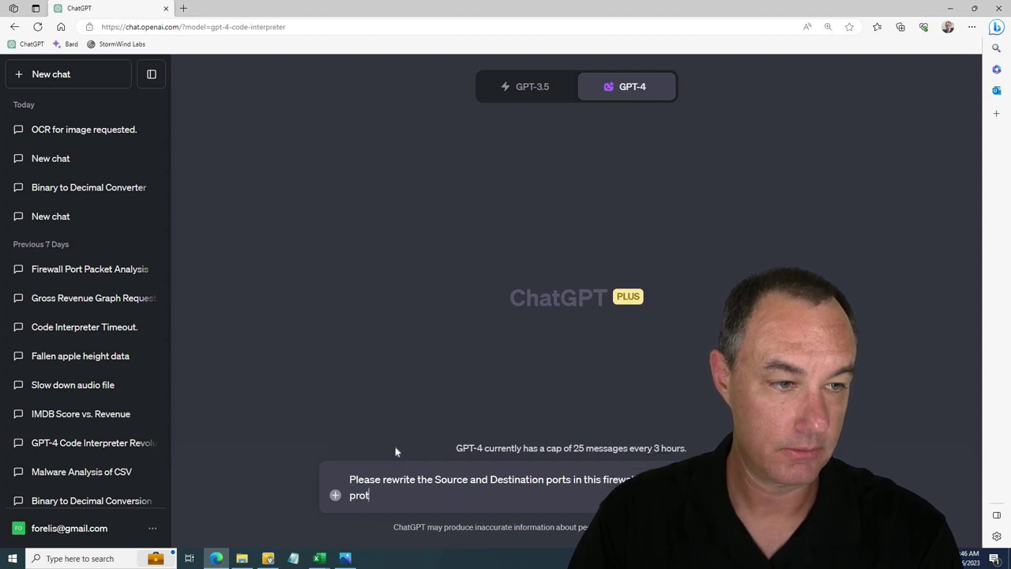
pyautogui.write('ocol (')
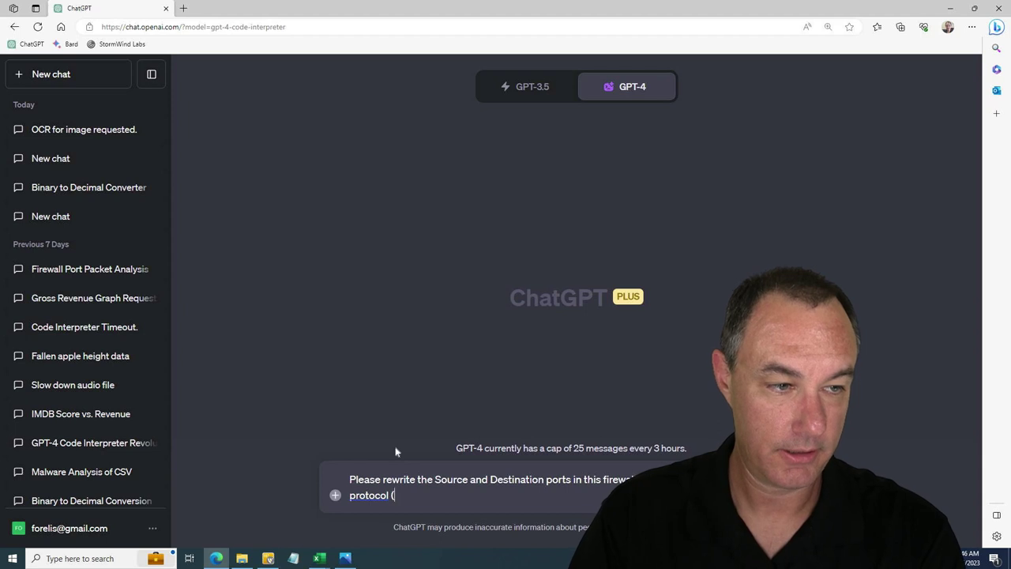
pyautogui.write('in name) and n')
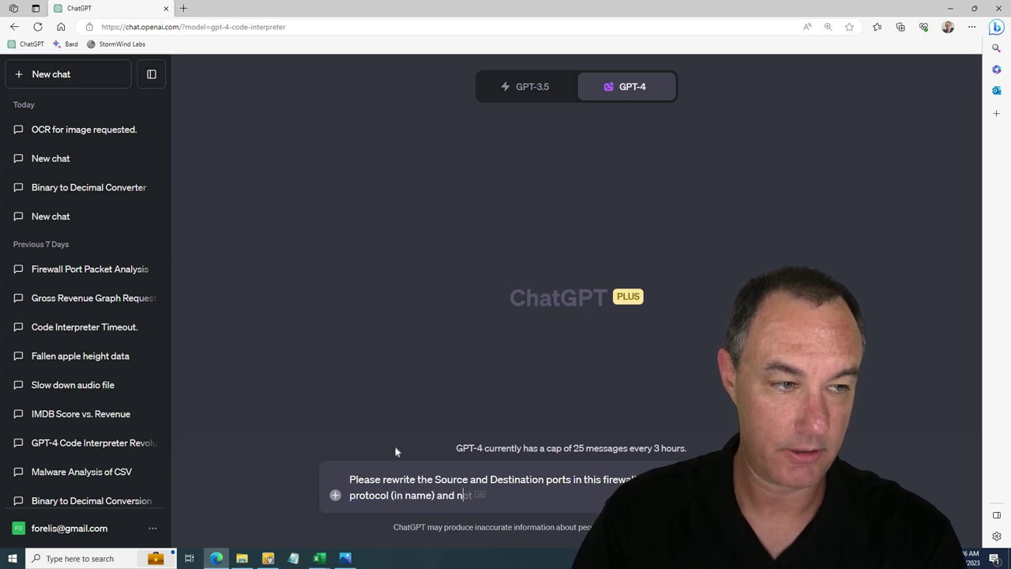
pyautogui.write('ot the numerfic value')
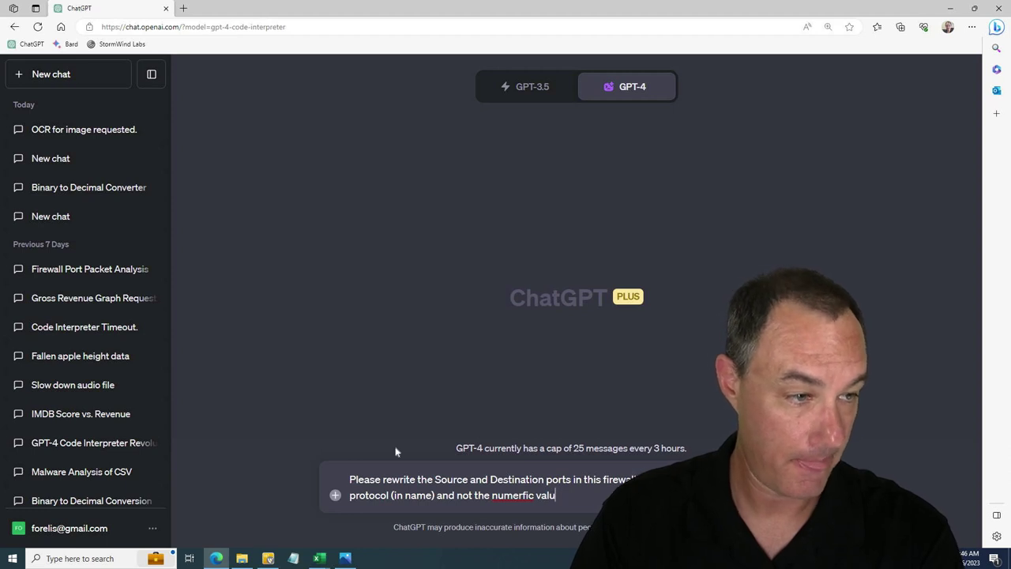
pyautogui.press('BackSpace')
pyautogui.press('BackSpace')
pyautogui.press('BackSpace')
pyautogui.press('BackSpace')
pyautogui.press('BackSpace')
pyautogui.press('BackSpace')
pyautogui.press('BackSpace')
pyautogui.press('BackSpace')
pyautogui.write('ic val')
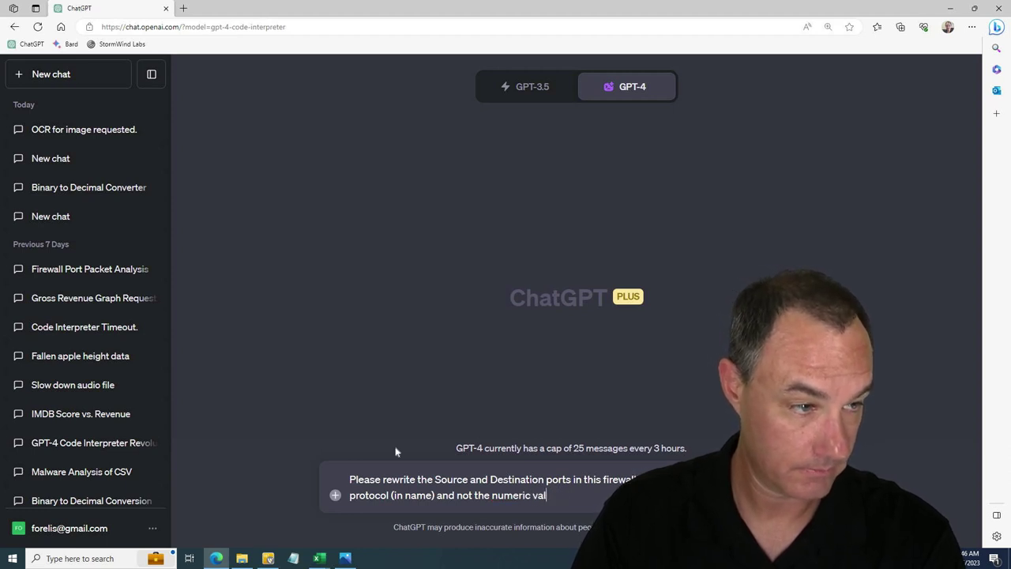
pyautogui.write('ue.')
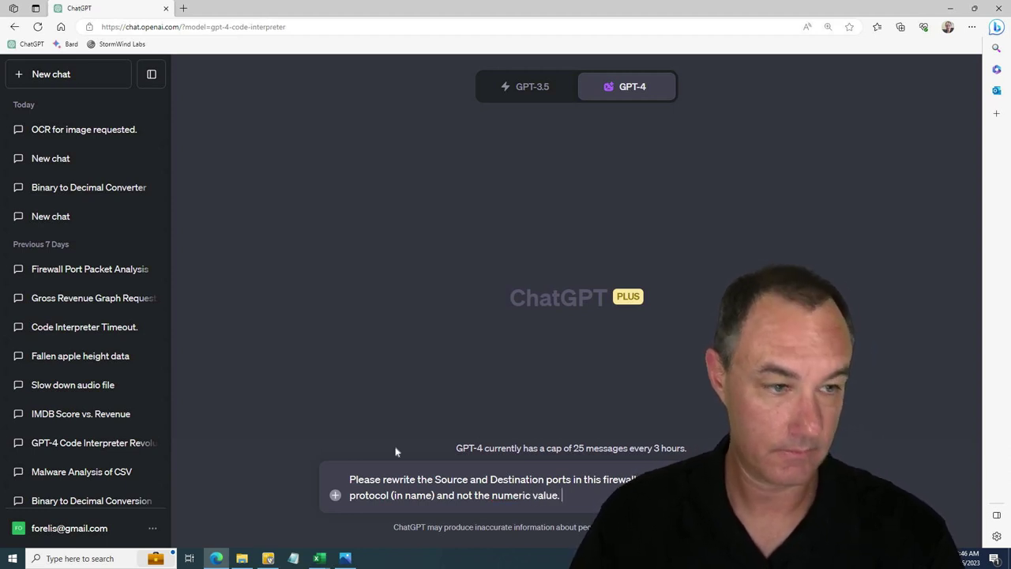
# Attach the Firewall Log - v1 file from the Code Interpreter Demo Files folder to the prompt and send it
pyautogui.moveTo(242, 557)
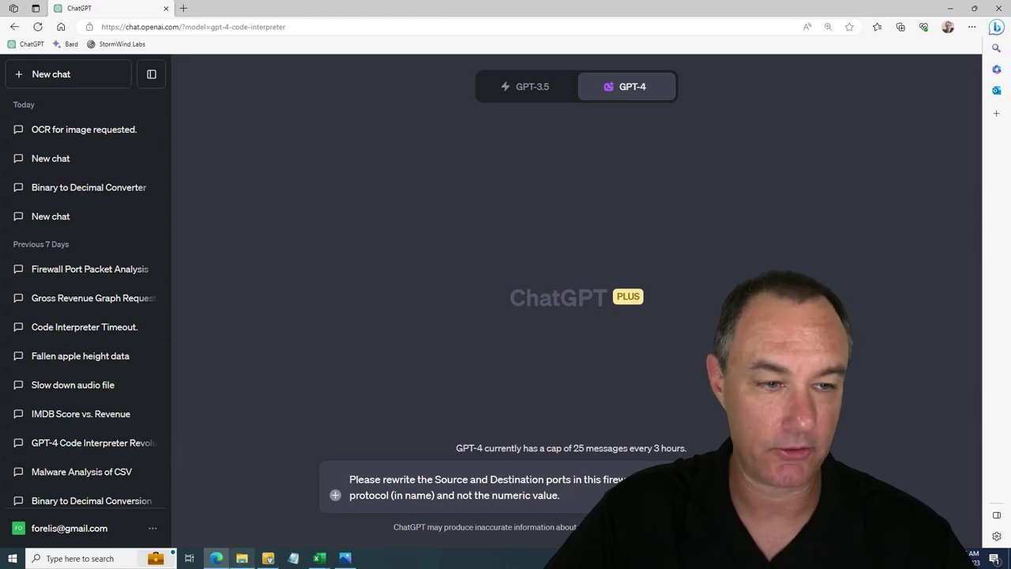
pyautogui.click(247, 479)
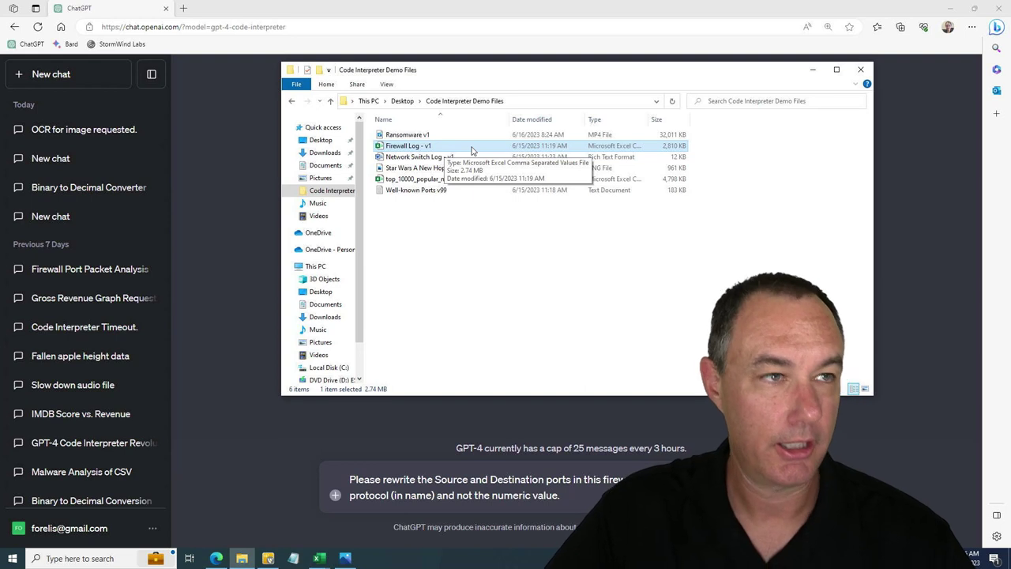
pyautogui.moveTo(472, 150); pyautogui.dragTo(599, 494)
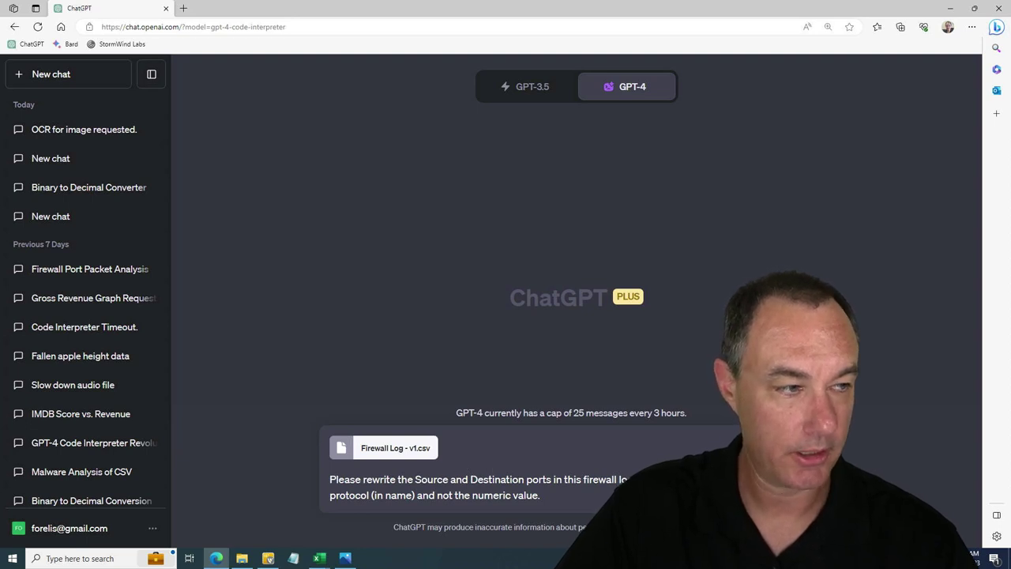
pyautogui.press('Return')
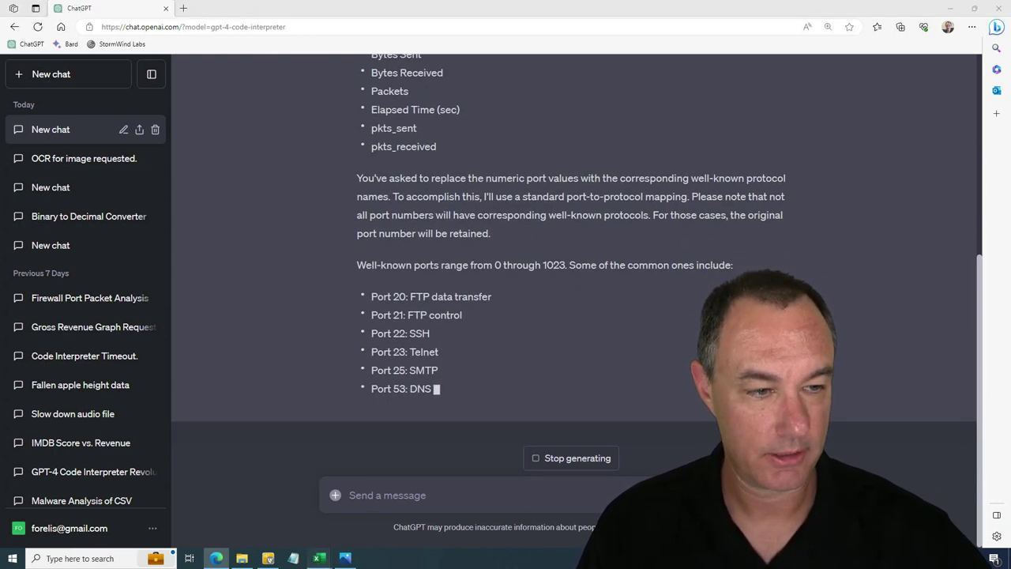
# Switch to Excel and look through the file formats offered for saving a copy of the firewall log
pyautogui.click(374, 508)
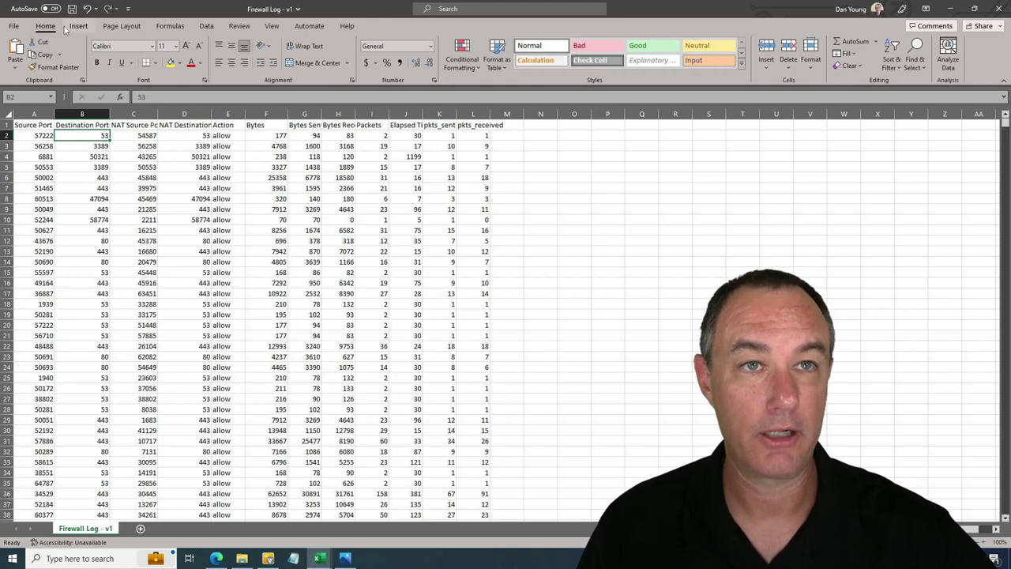
pyautogui.click(14, 26)
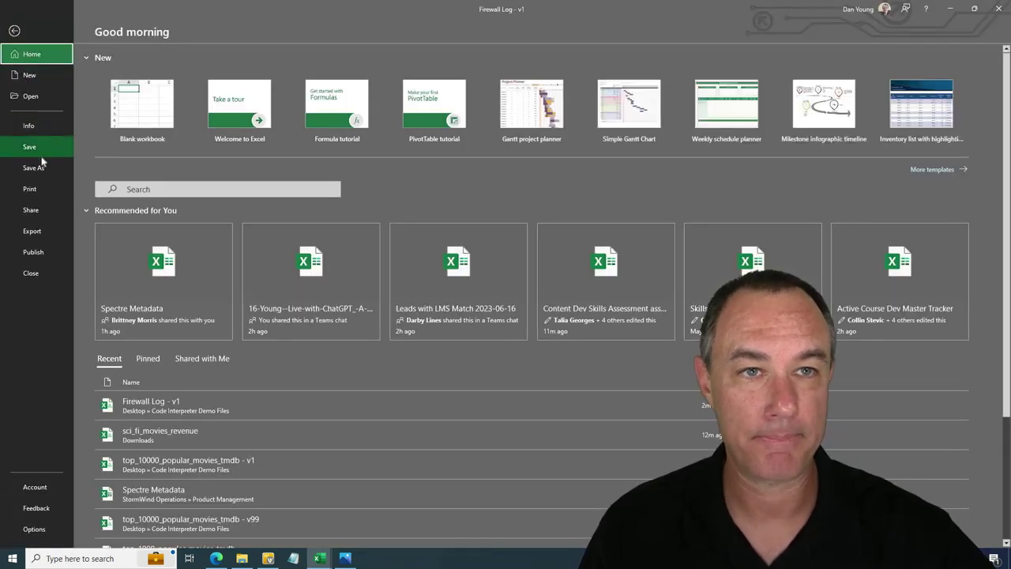
pyautogui.click(35, 167)
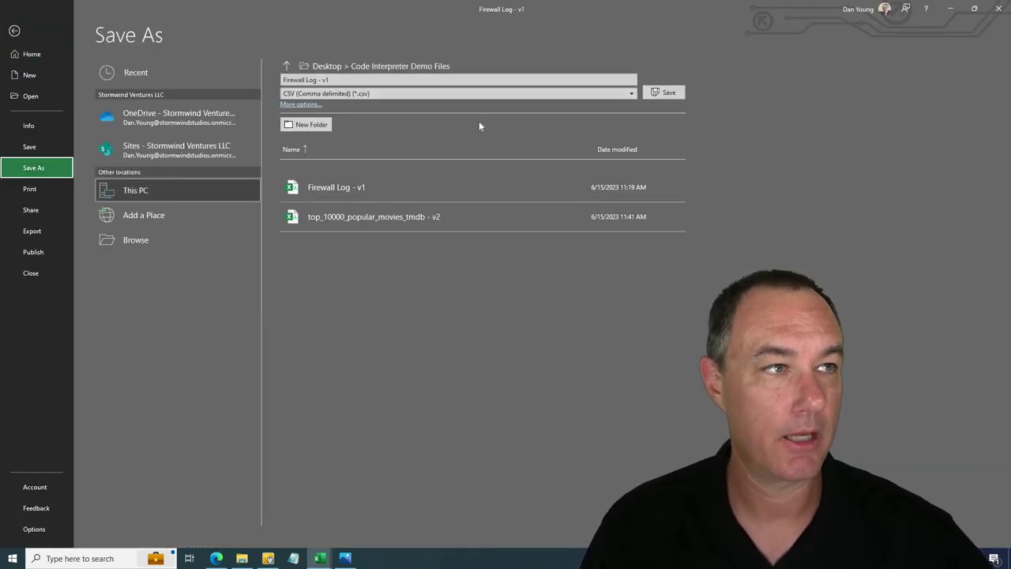
pyautogui.click(618, 95)
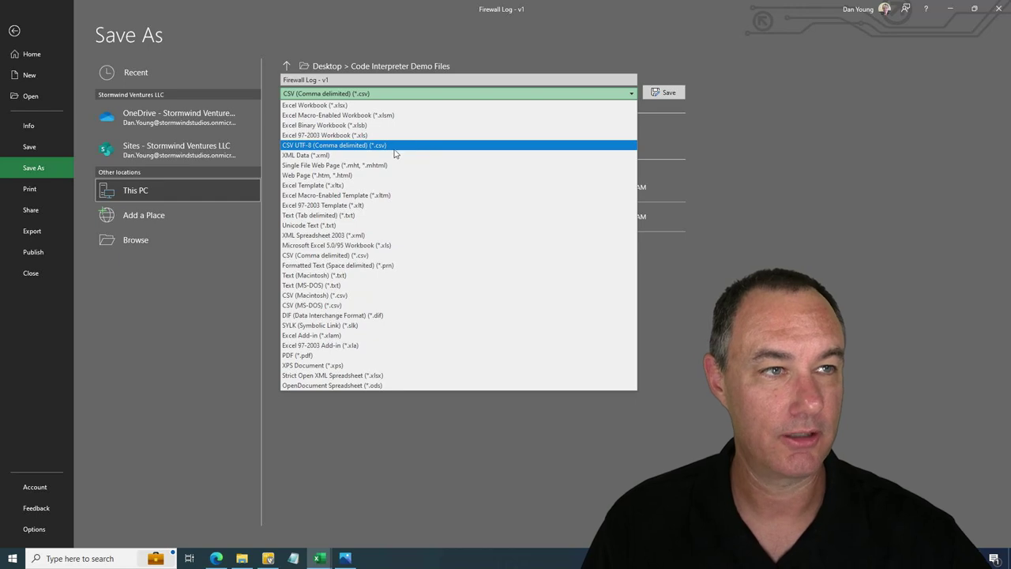
# Return to ChatGPT to review its port-to-protocol mapping, and point out the Well-known Ports v99 file in the demo folder
pyautogui.click(216, 557)
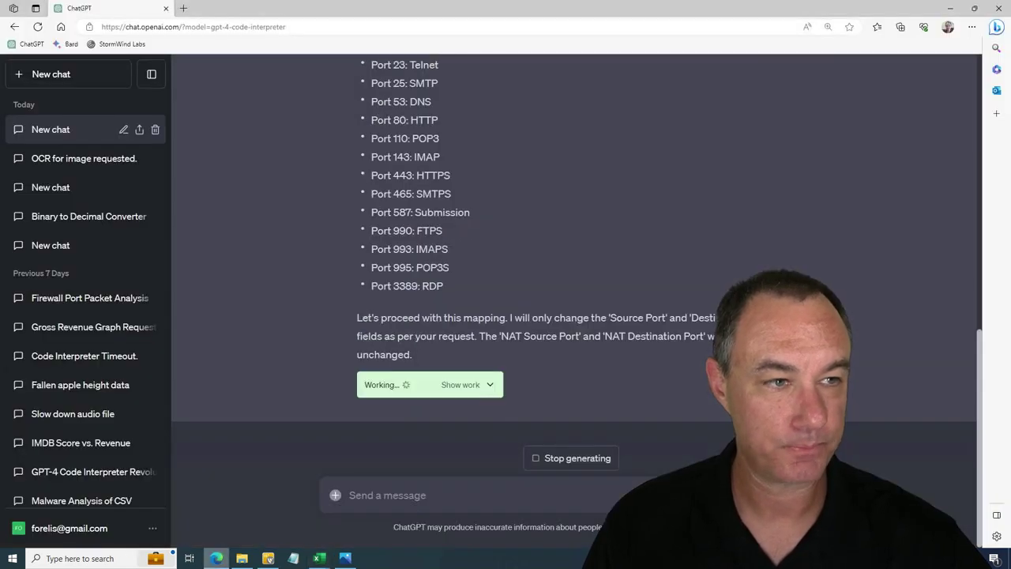
pyautogui.scroll(5, 641, 306)
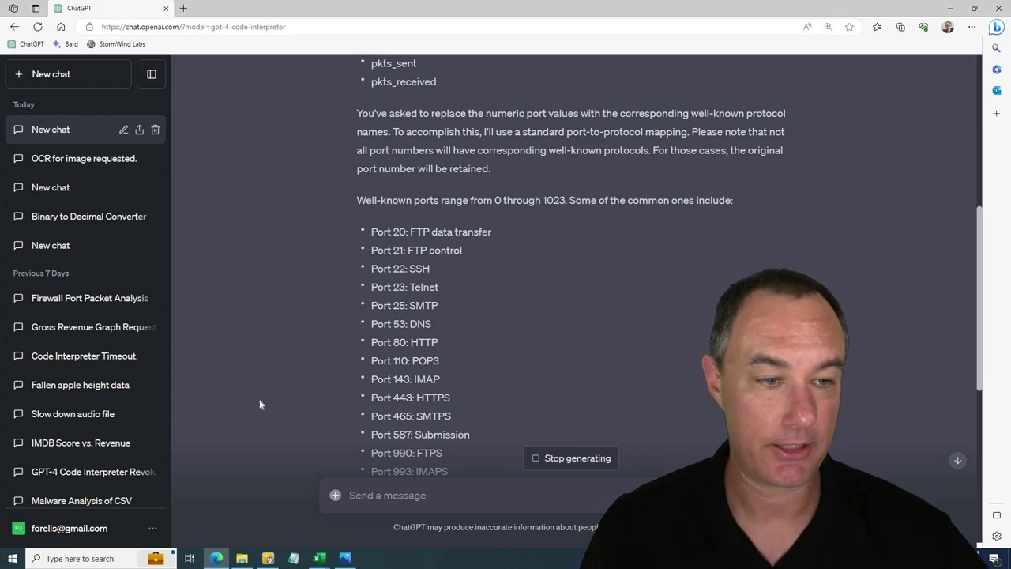
pyautogui.click(242, 557)
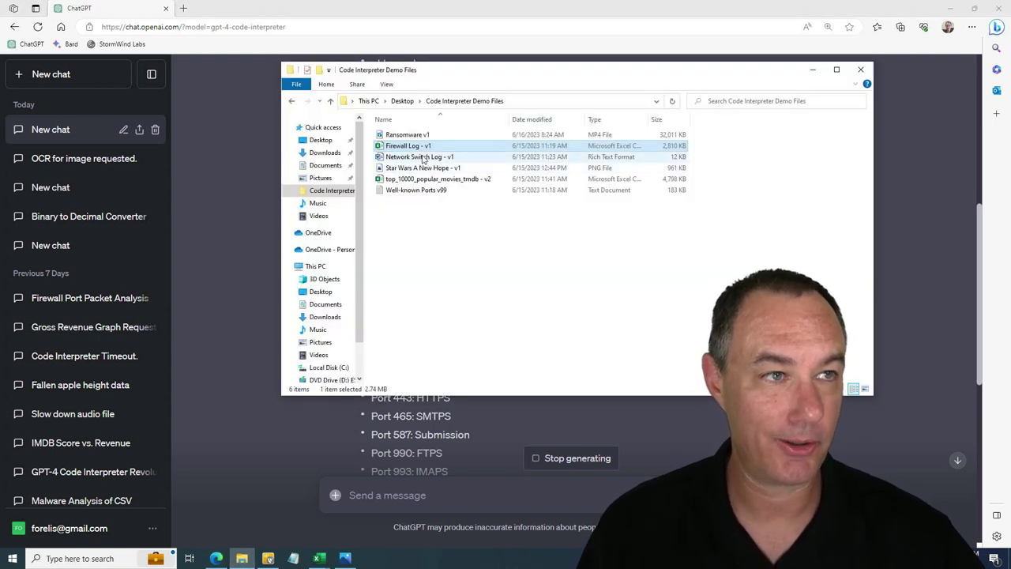
pyautogui.click(432, 190)
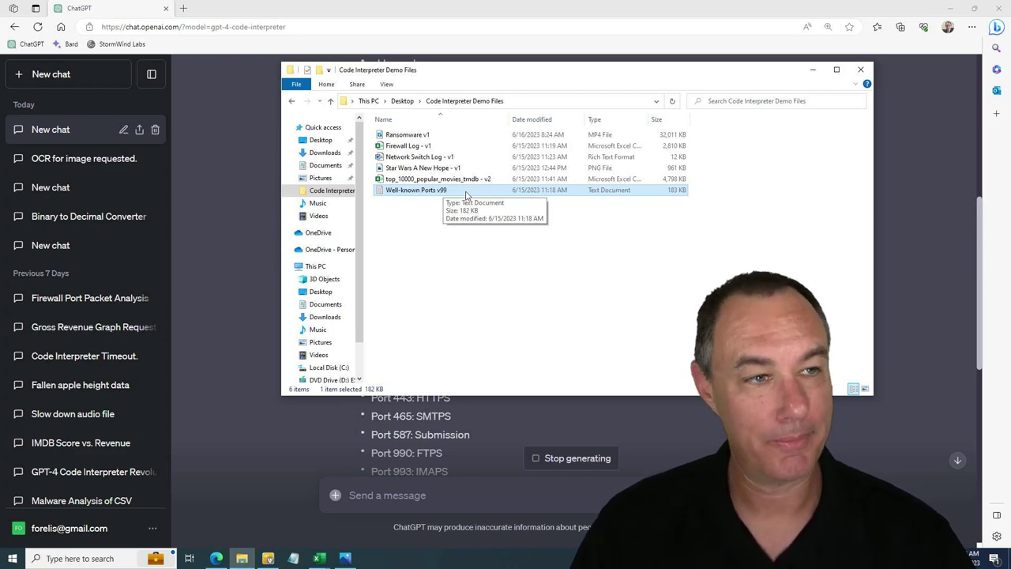
pyautogui.click(319, 399)
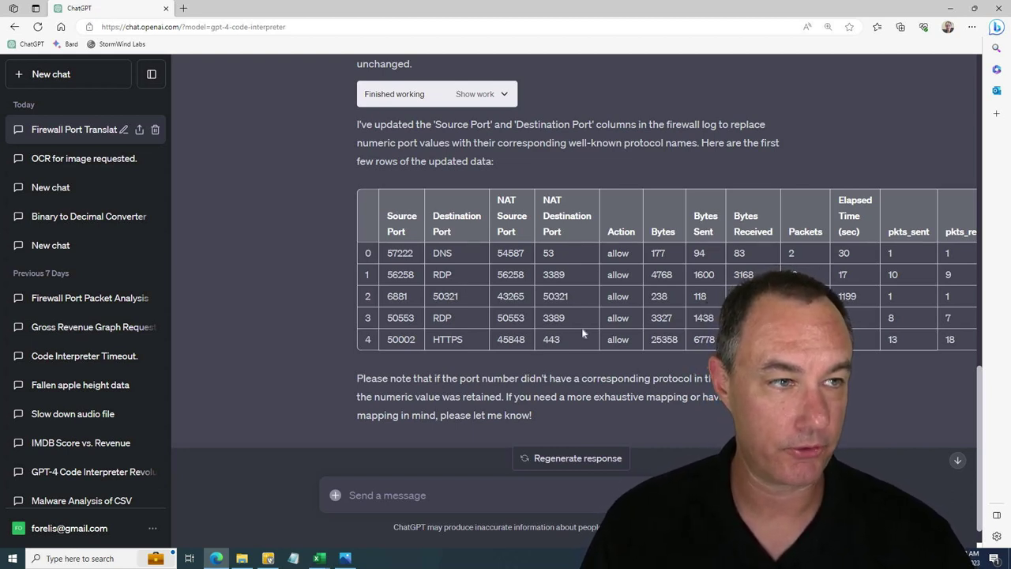
# Examine the Destination Port names and the Action entries in the first rows of the updated firewall table
pyautogui.doubleClick(445, 274)
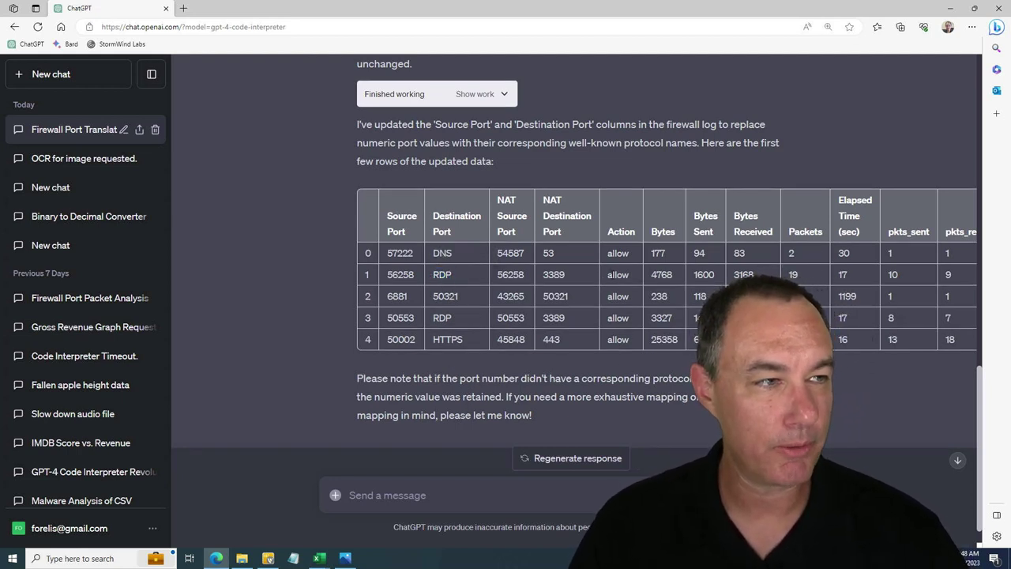
pyautogui.doubleClick(628, 274)
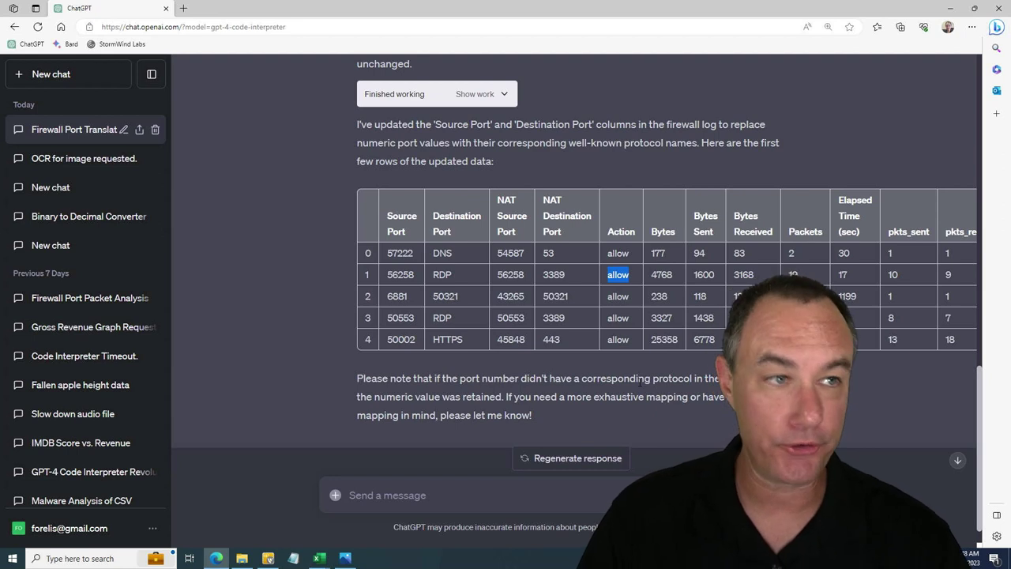
pyautogui.moveTo(461, 257); pyautogui.dragTo(431, 256)
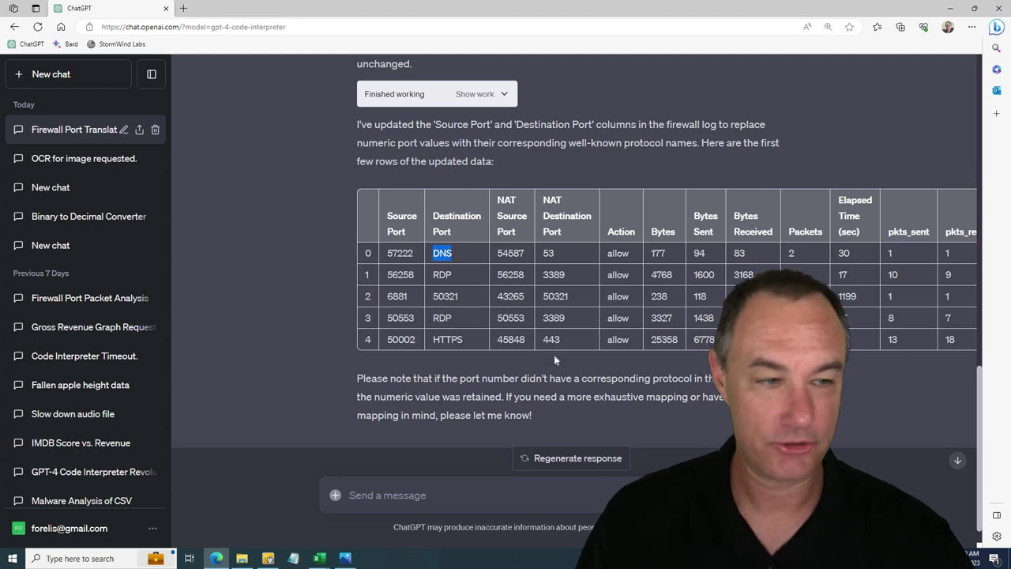
# Send the message "Please give me the updated firewall log." and download the updated firewall log from the reply
pyautogui.click(483, 498)
pyautogui.scroll(-1, 496, 432)
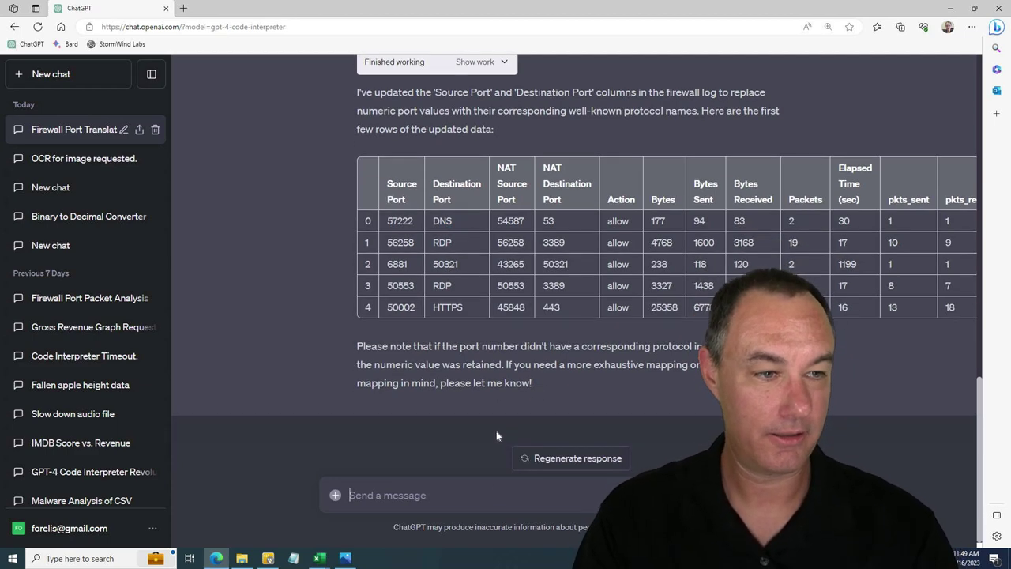
pyautogui.write('Ple')
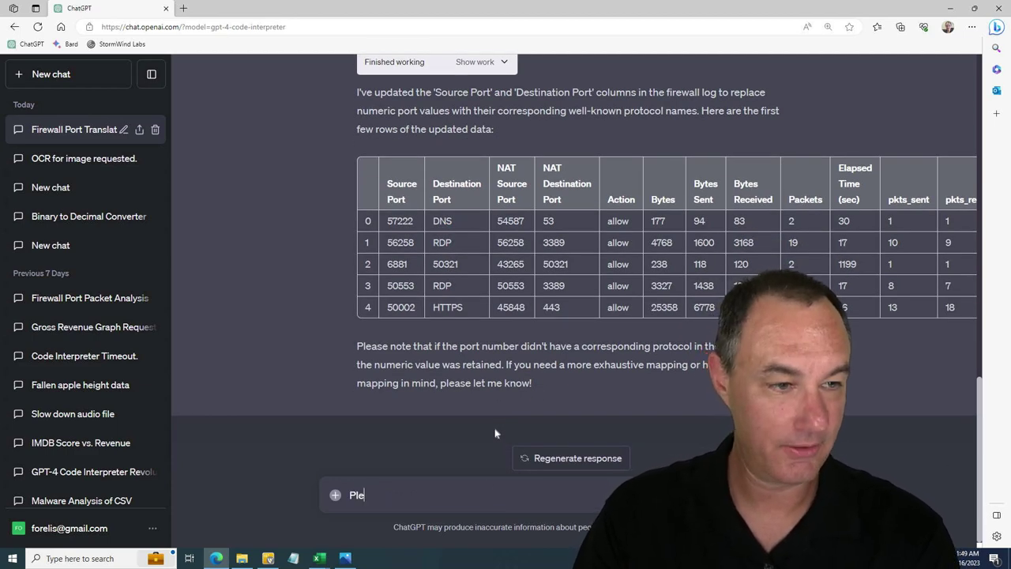
pyautogui.write('ase give me ')
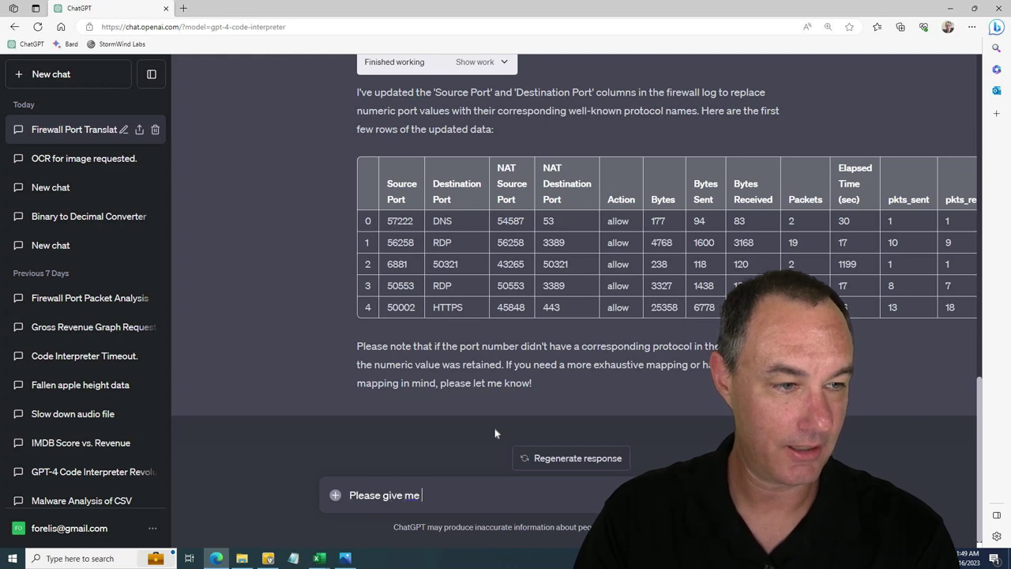
pyautogui.write('the updated firewall')
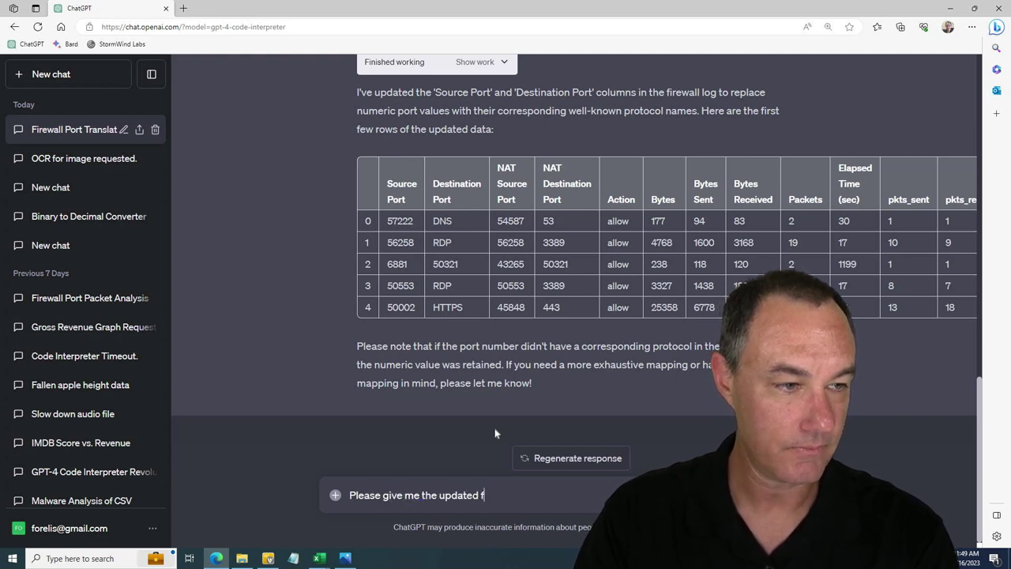
pyautogui.press('BackSpace')
pyautogui.press('BackSpace')
pyautogui.press('BackSpace')
pyautogui.press('BackSpace')
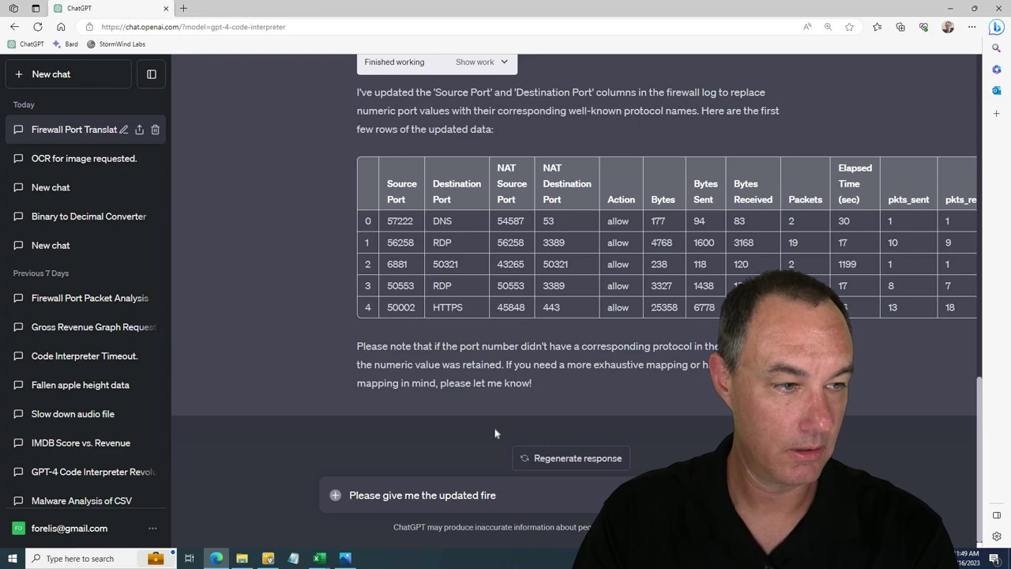
pyautogui.write('wall log.')
pyautogui.press('Return')
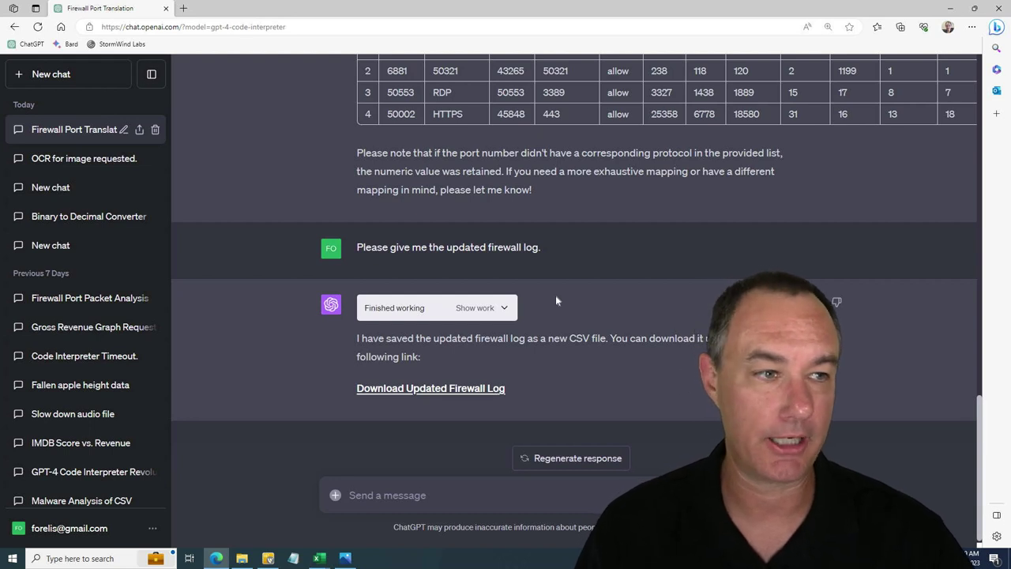
pyautogui.click(456, 395)
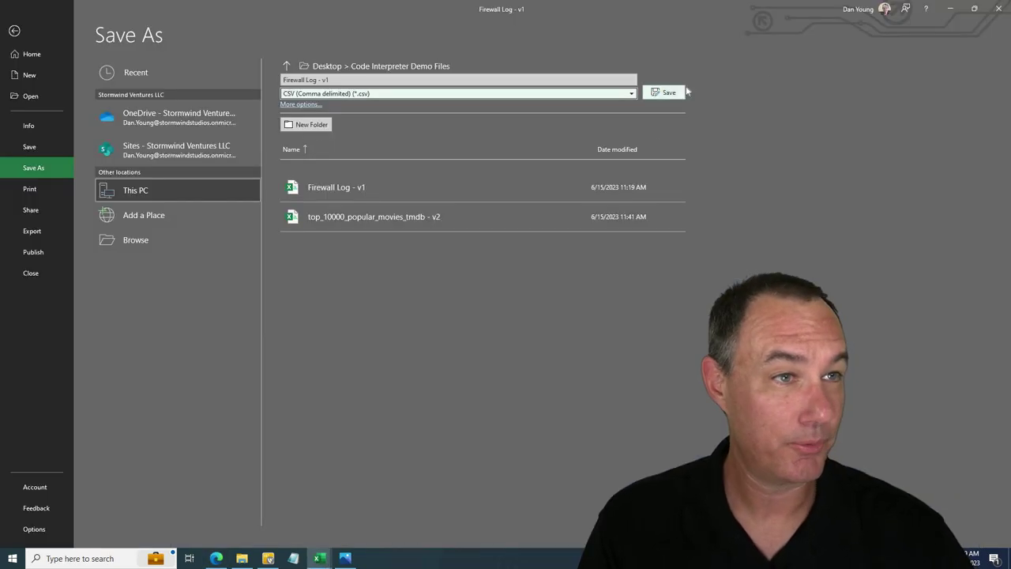
# Open the downloaded Firewall Log - v2 in Excel and fit the Source Port and Destination Port columns to their contents
pyautogui.click(686, 92)
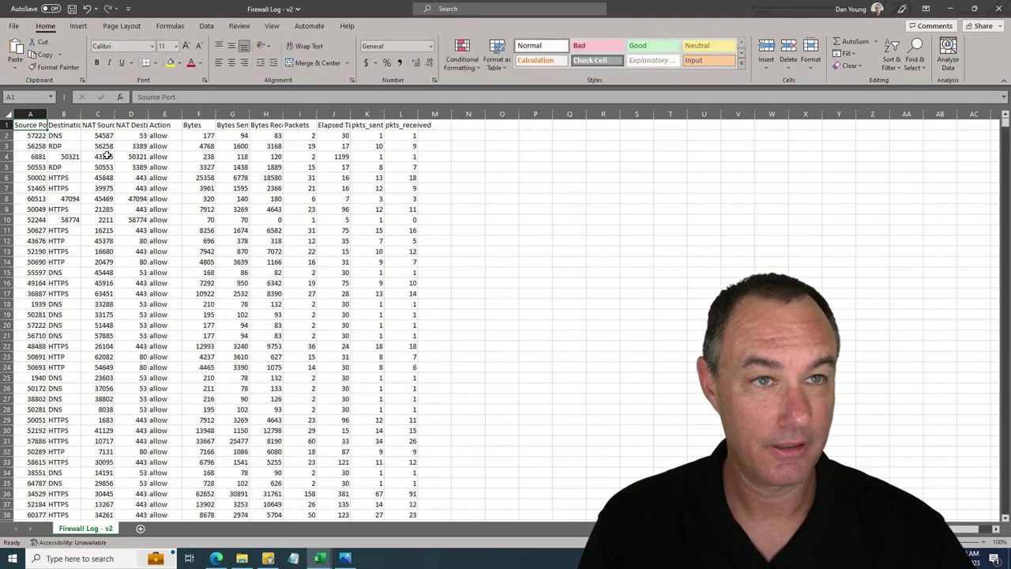
pyautogui.doubleClick(47, 113)
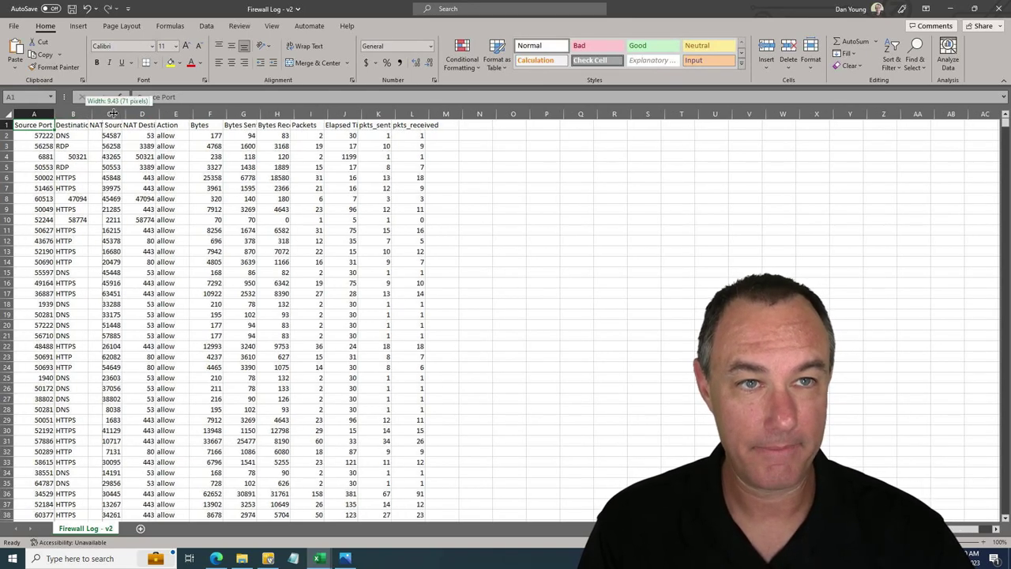
pyautogui.doubleClick(88, 113)
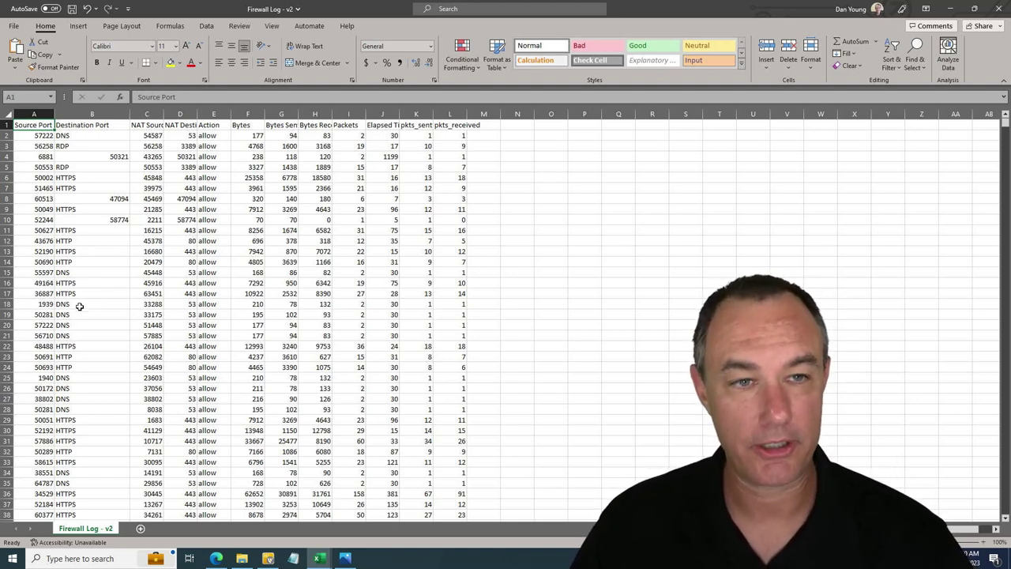
# Search the firewall log for "telnet" and check the Action entry in the row found
pyautogui.click(111, 240)
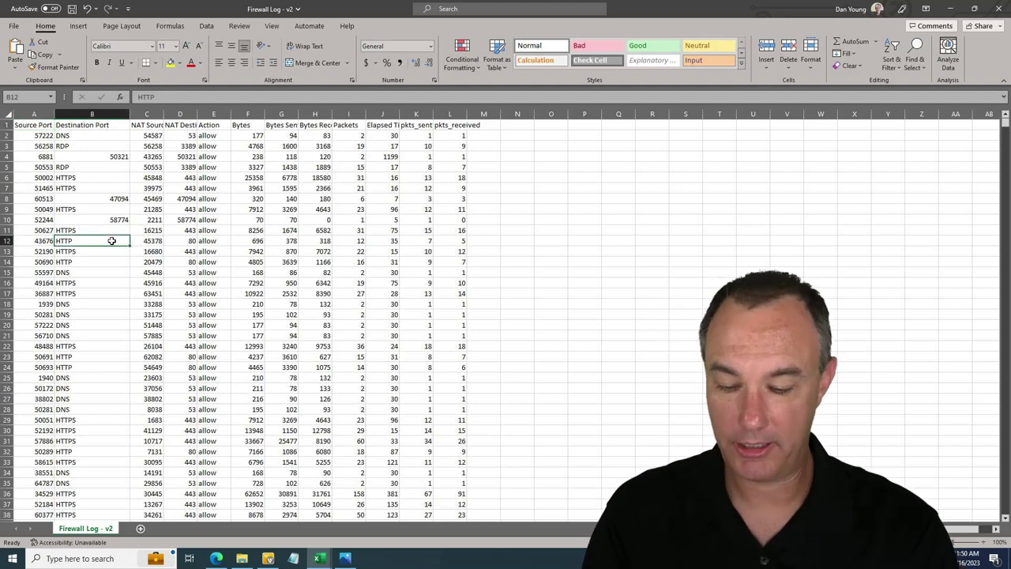
pyautogui.hotkey('ctrl', 'f')
pyautogui.write('telnet')
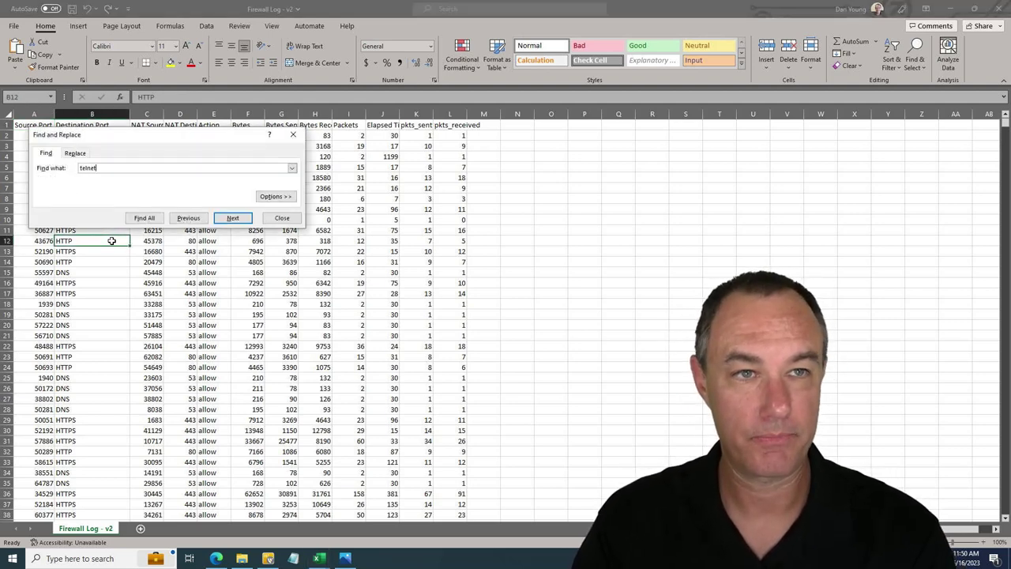
pyautogui.press('Return')
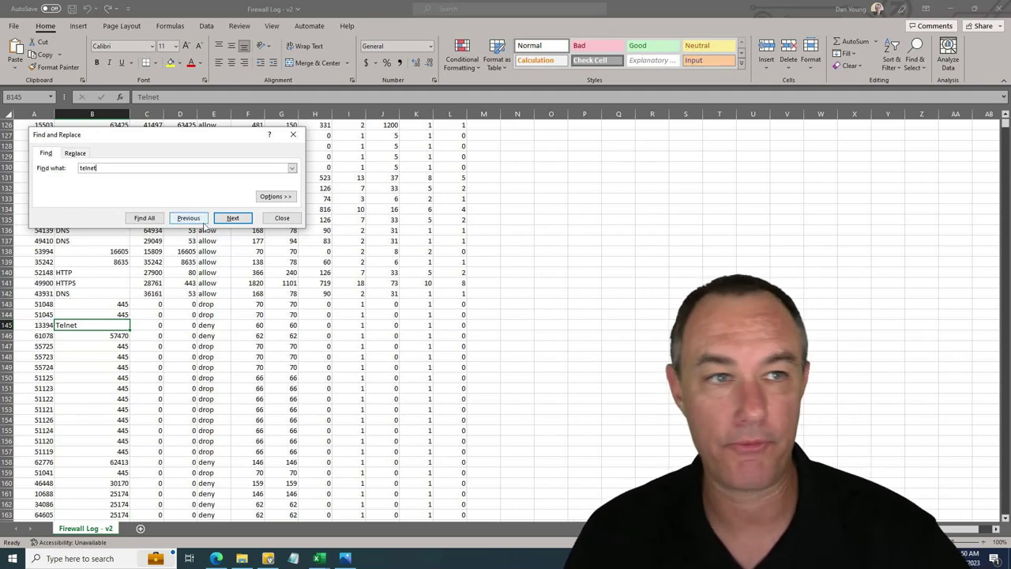
pyautogui.click(208, 325)
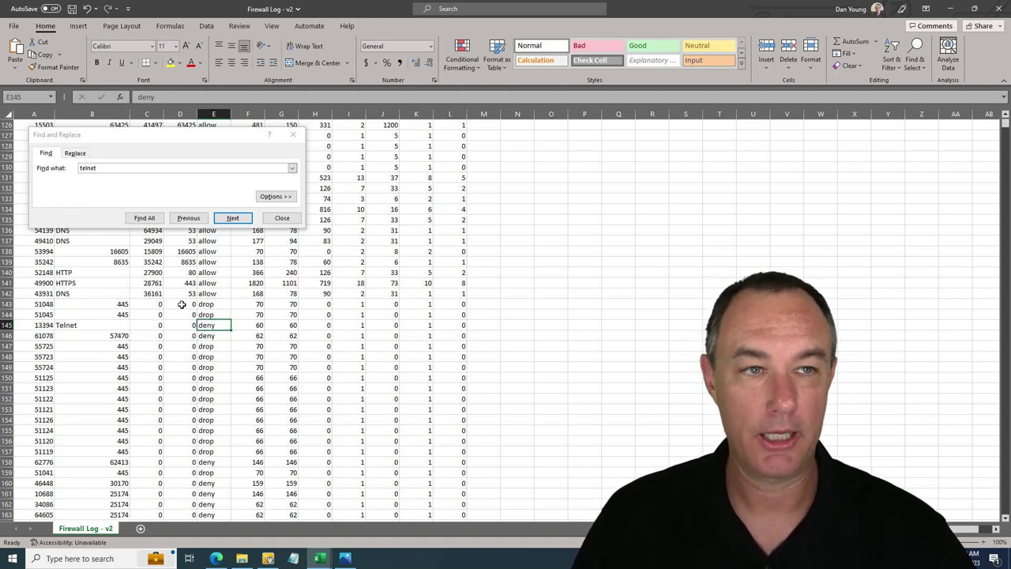
pyautogui.click(280, 218)
# Select B134:E135 to examine the HTTP entries from the Destination Port through the Action column
pyautogui.scroll(1, 183, 268)
pyautogui.scroll(3, 183, 268)
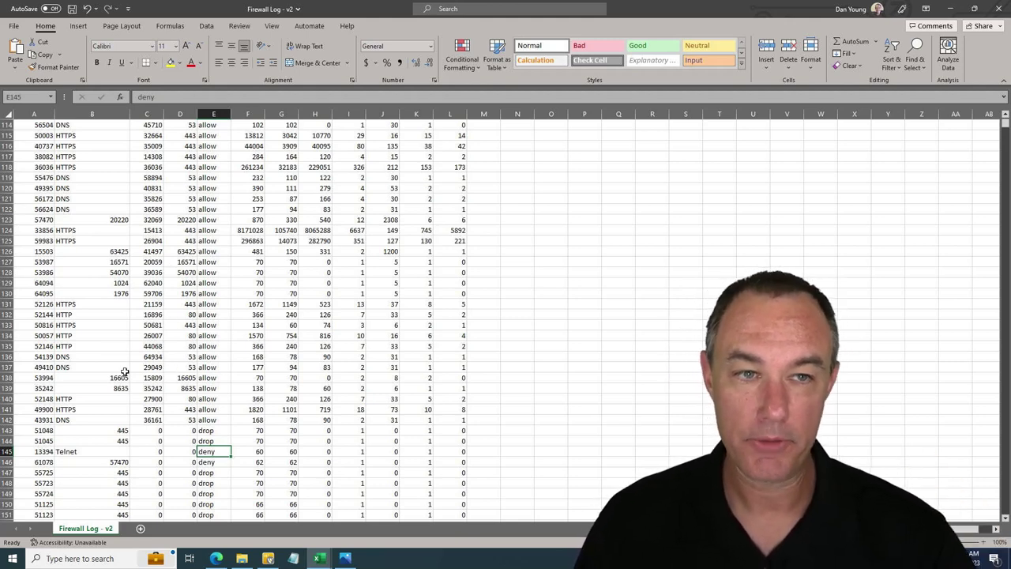
pyautogui.moveTo(74, 337); pyautogui.dragTo(208, 345)
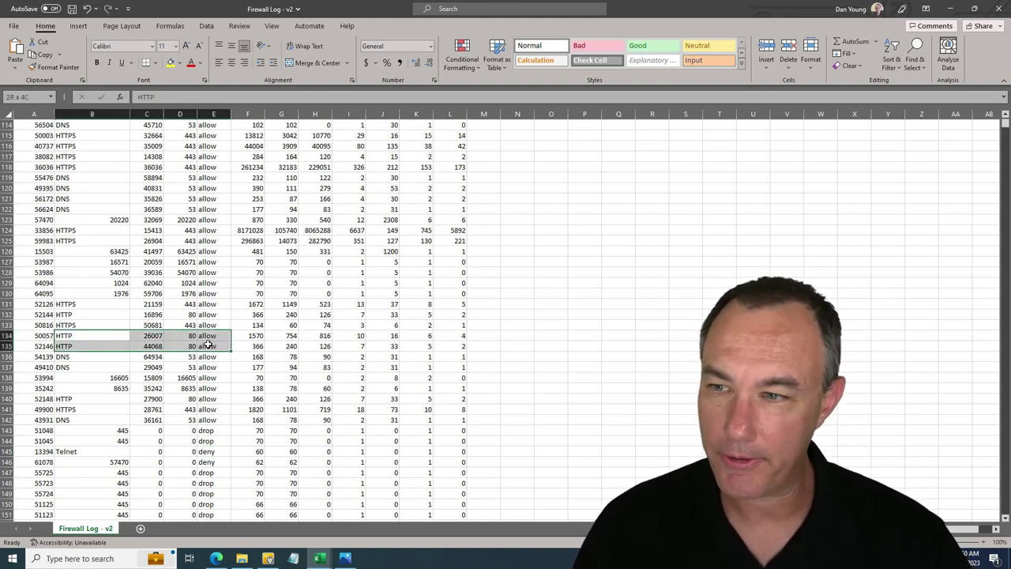
pyautogui.moveTo(208, 345); pyautogui.dragTo(207, 345)
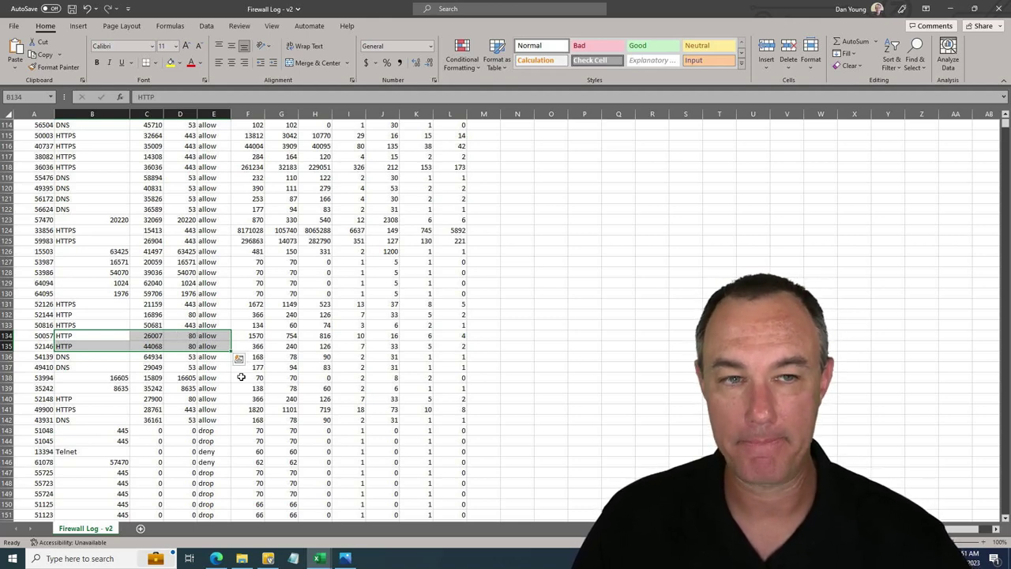
pyautogui.press('Escape')
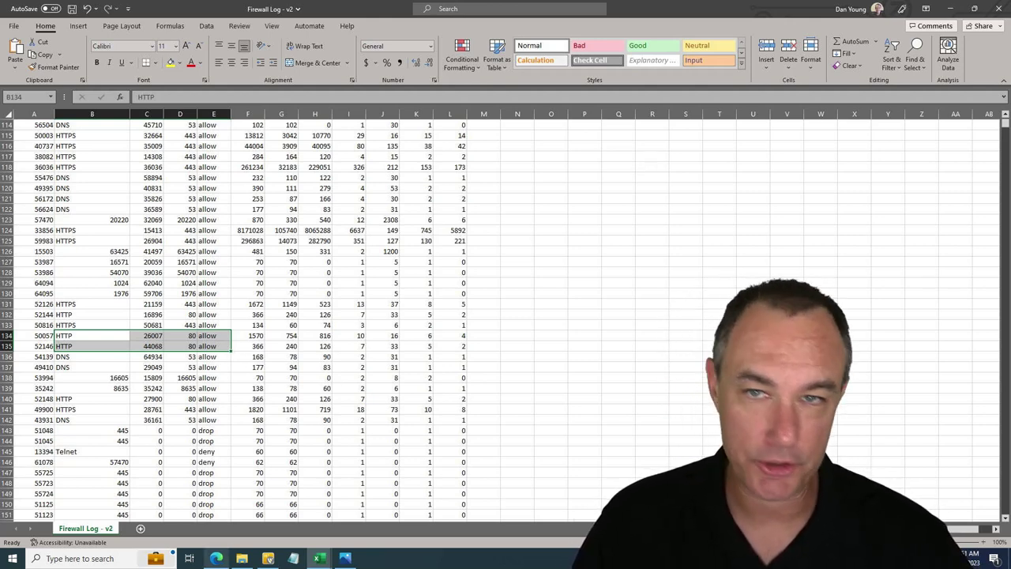
# Return to ChatGPT and start a new chat using GPT-4 with the Code Interpreter model
pyautogui.moveTo(216, 558)
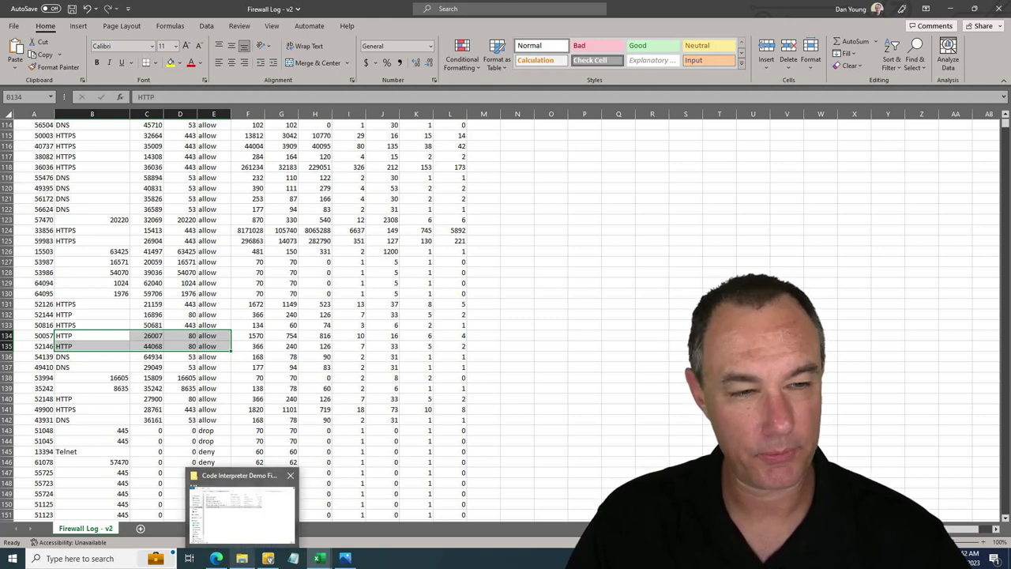
pyautogui.click(251, 485)
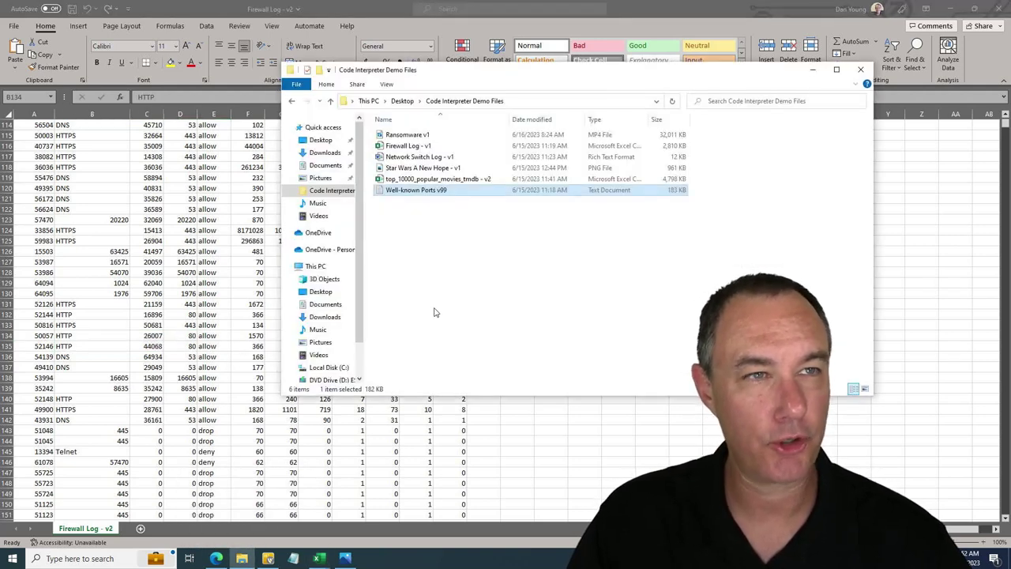
pyautogui.moveTo(216, 558)
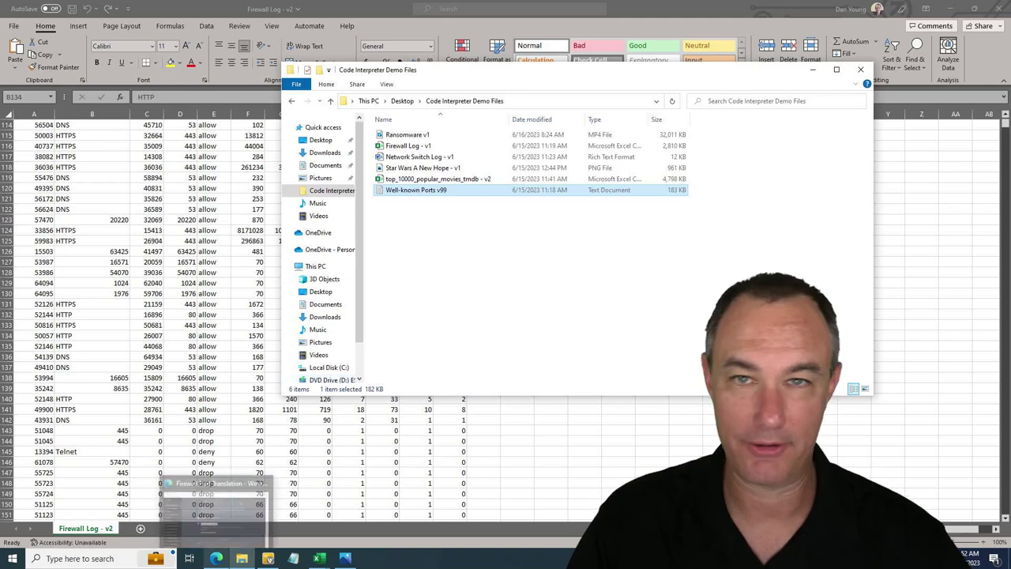
pyautogui.click(218, 493)
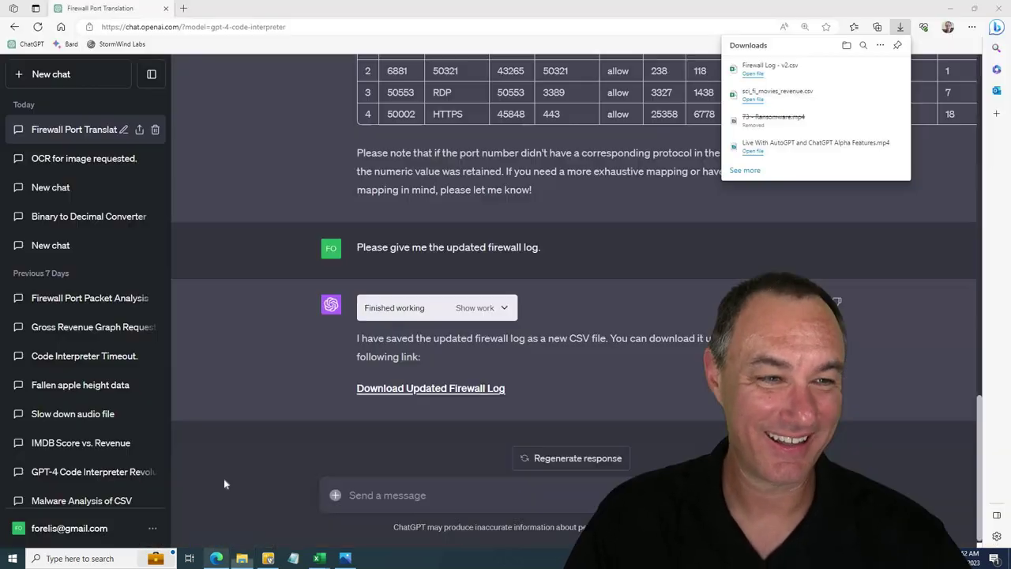
pyautogui.click(82, 74)
pyautogui.click(621, 85)
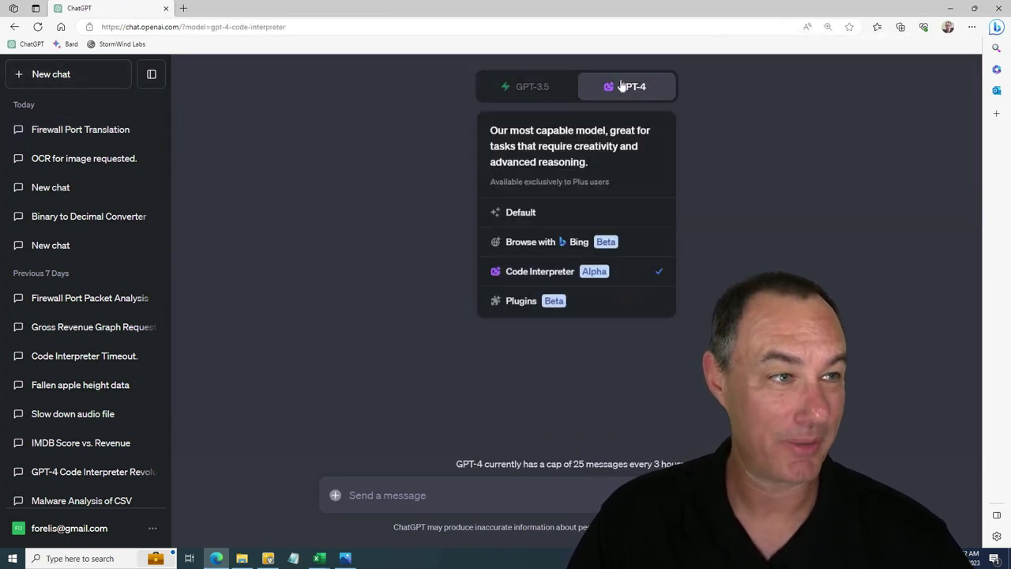
pyautogui.click(645, 272)
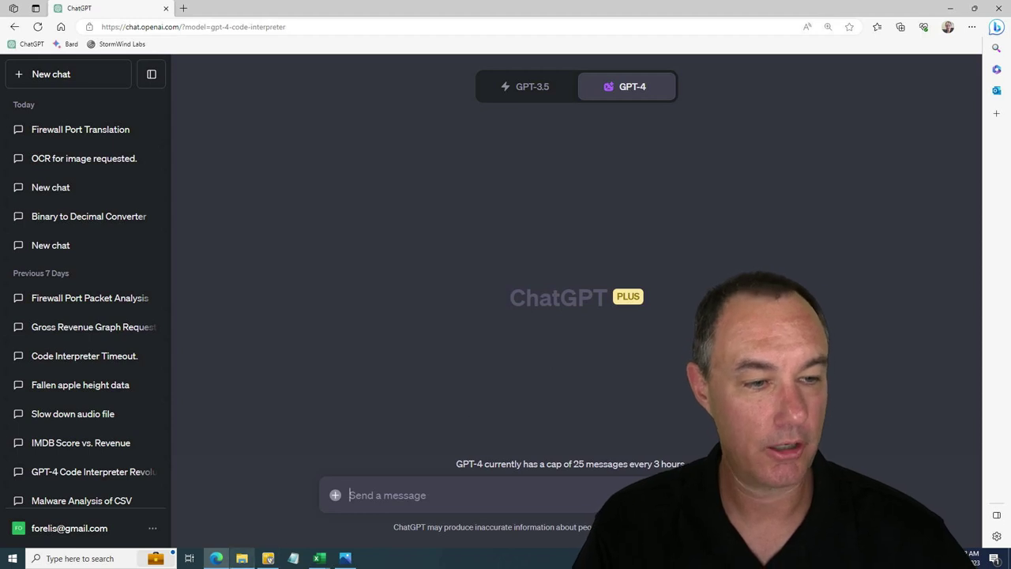
# Attach the Ransomware v1 MP4 file from the Code Interpreter Demo Files folder to the new chat's message
pyautogui.moveTo(242, 558)
pyautogui.click(241, 511)
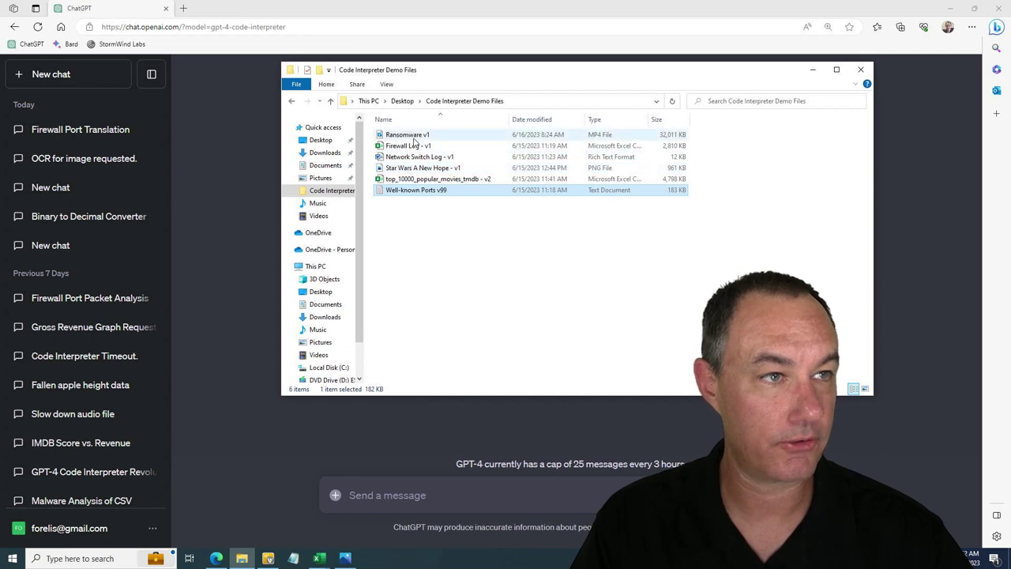
pyautogui.click(474, 135)
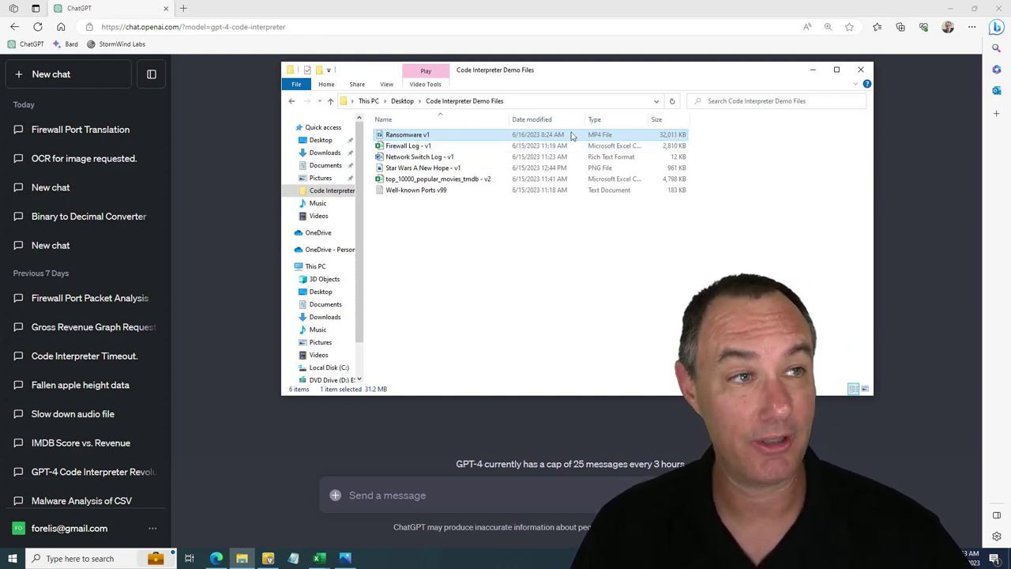
pyautogui.moveTo(470, 140); pyautogui.dragTo(395, 489)
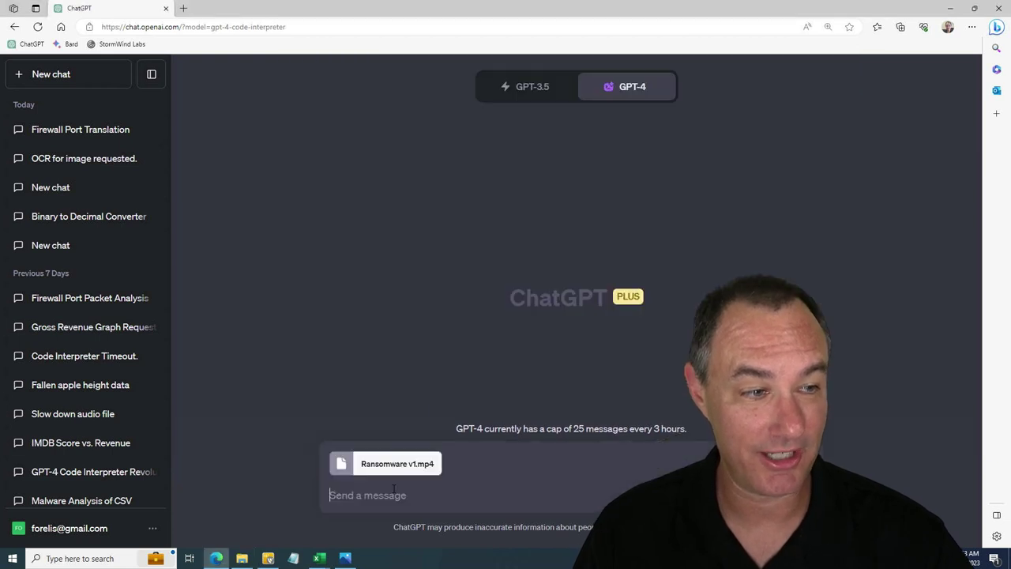
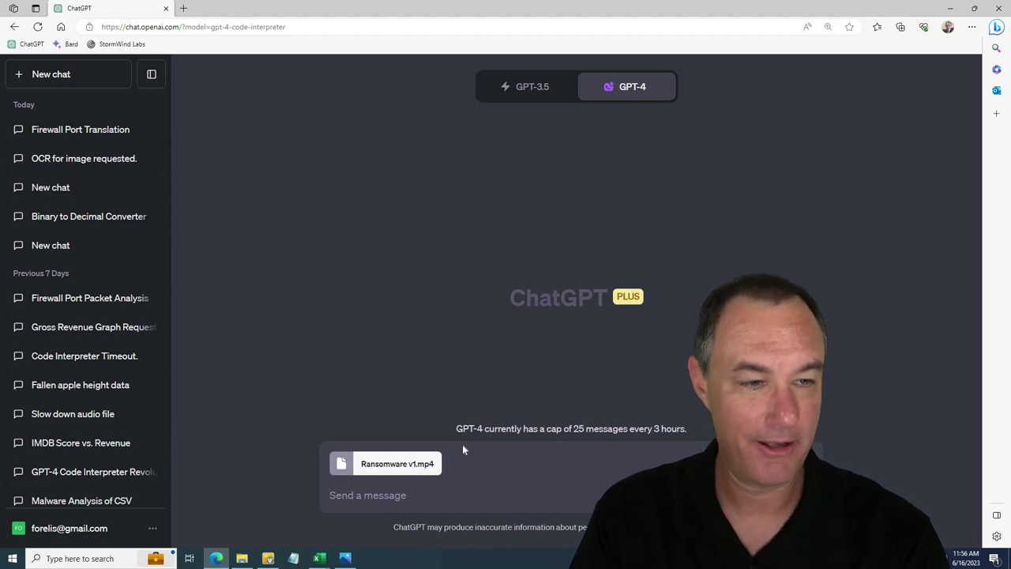
# Send the message "Can you cut out any places in this video that are silent for more than 3 seconds?"
pyautogui.write('Can you cut')
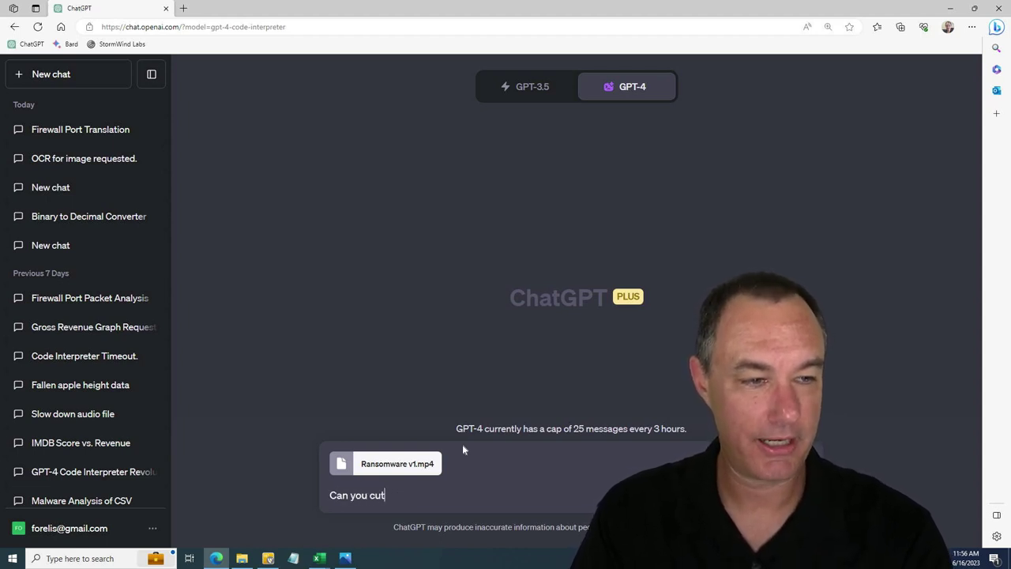
pyautogui.write(' out any ')
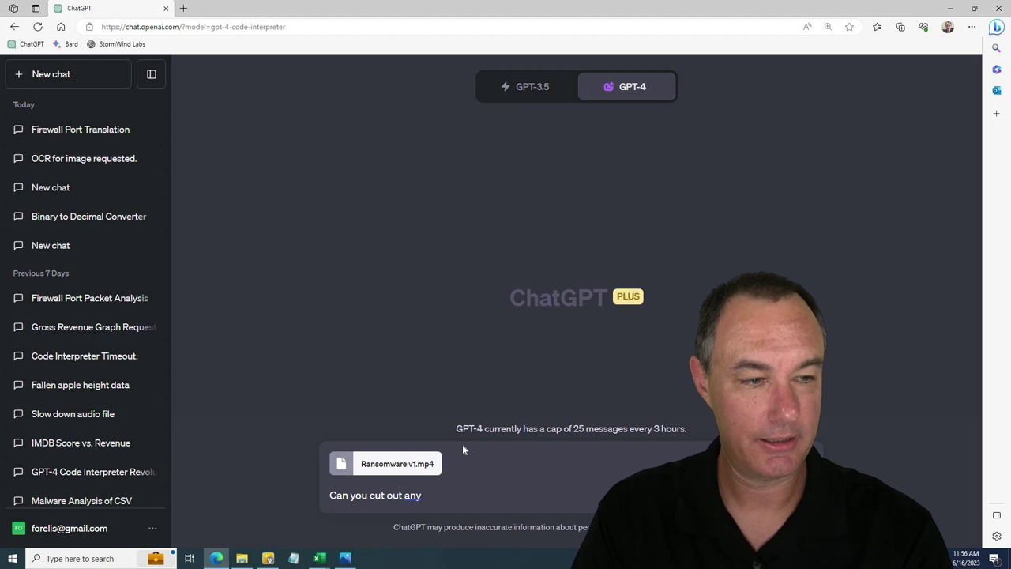
pyautogui.write('places ')
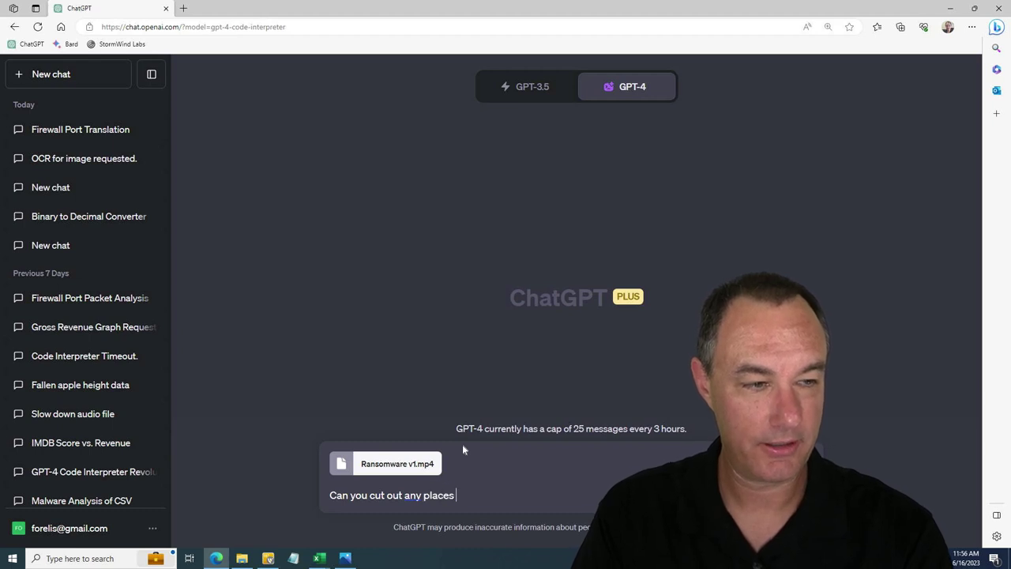
pyautogui.write('in this video that')
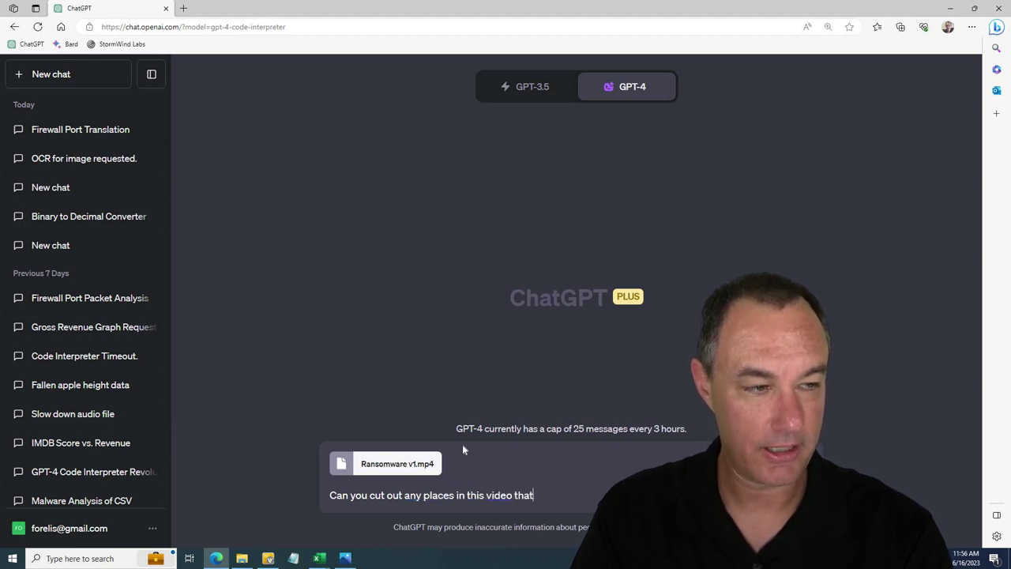
pyautogui.write(' are silent for mo')
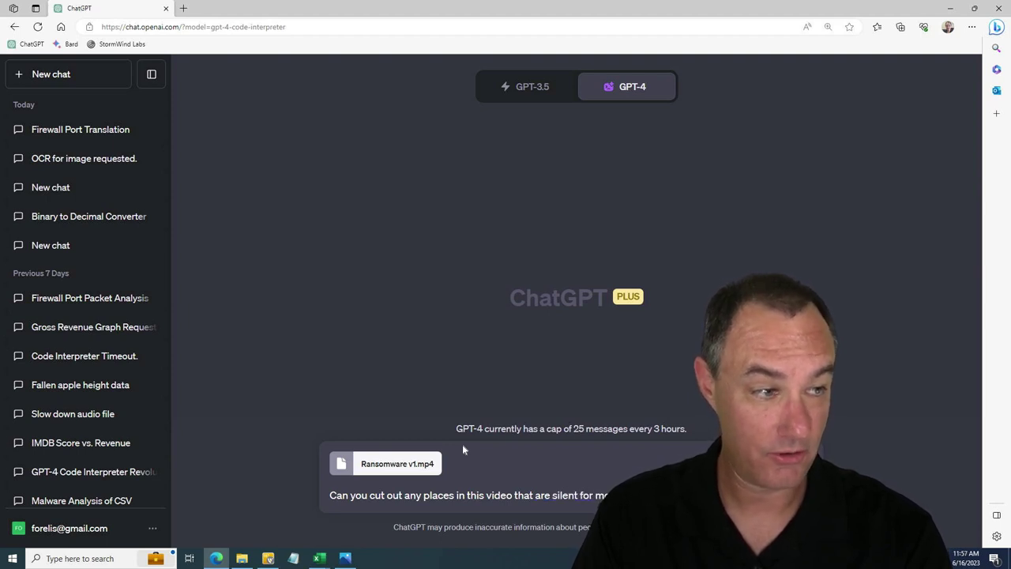
pyautogui.press('Return')
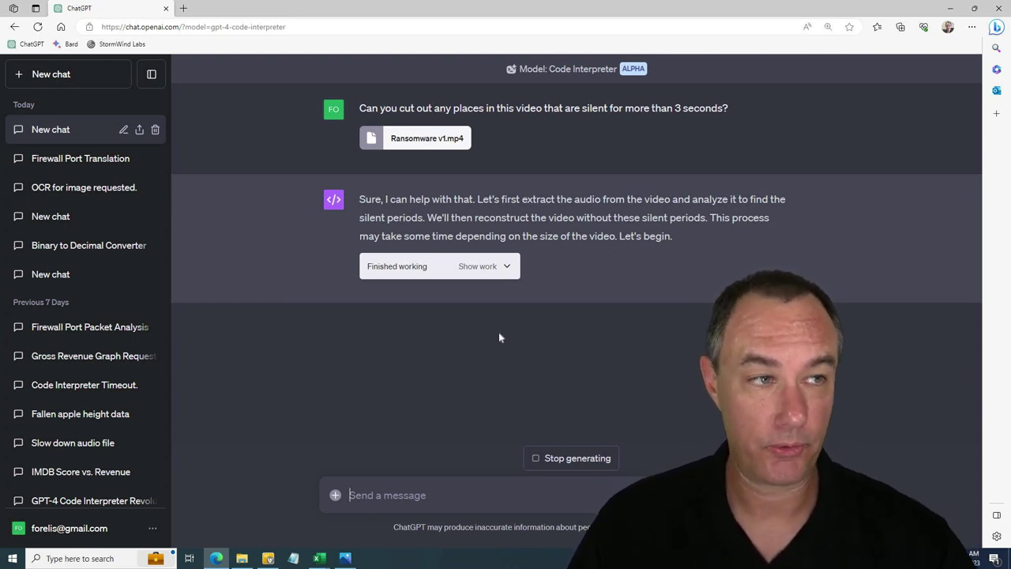
# Expand the work behind both silence-detection attempts and examine the Python code, its output and the audio-splitting function
pyautogui.click(509, 268)
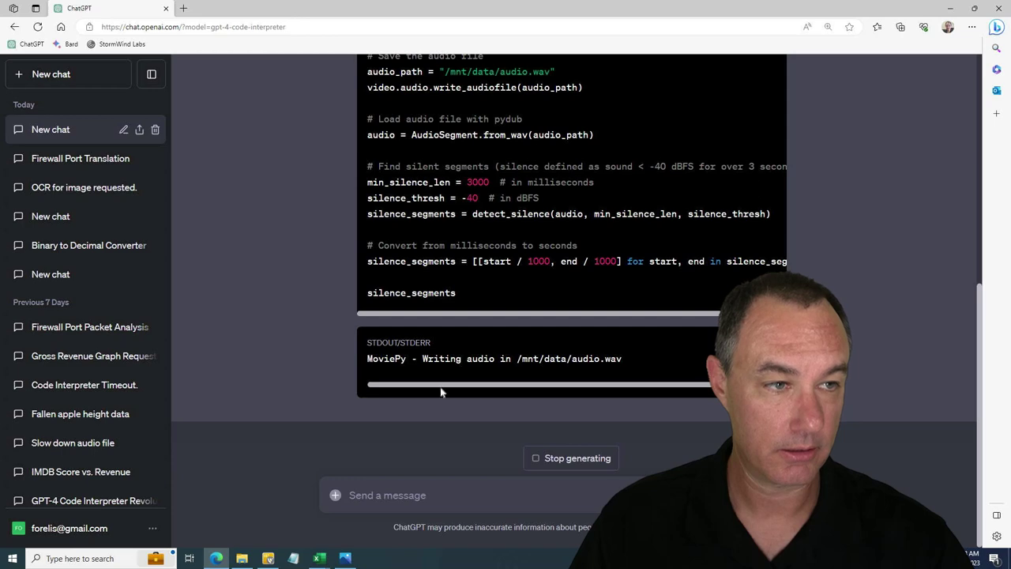
pyautogui.moveTo(447, 387); pyautogui.dragTo(408, 386)
pyautogui.scroll(3, 402, 327)
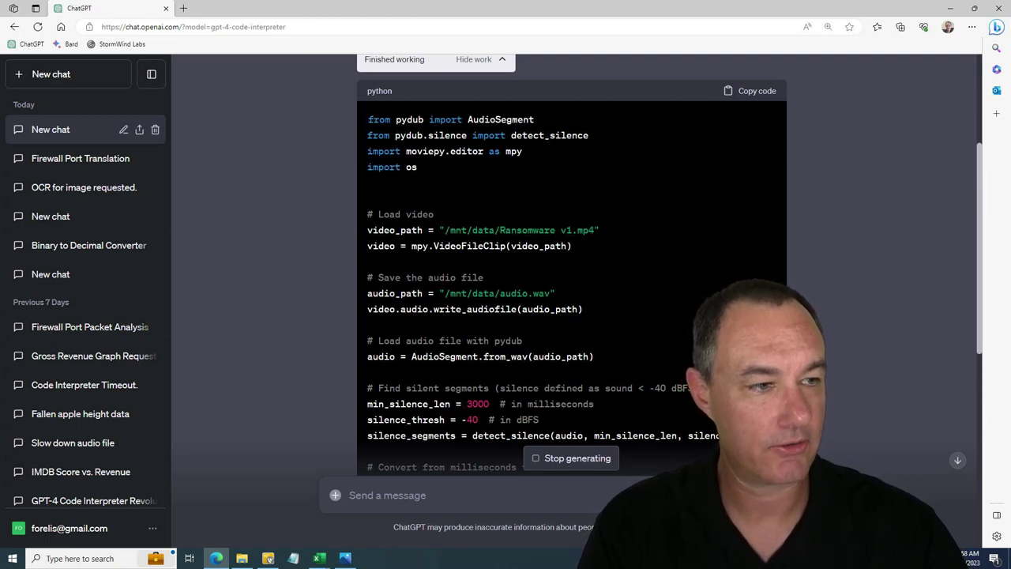
pyautogui.scroll(-6, 577, 265)
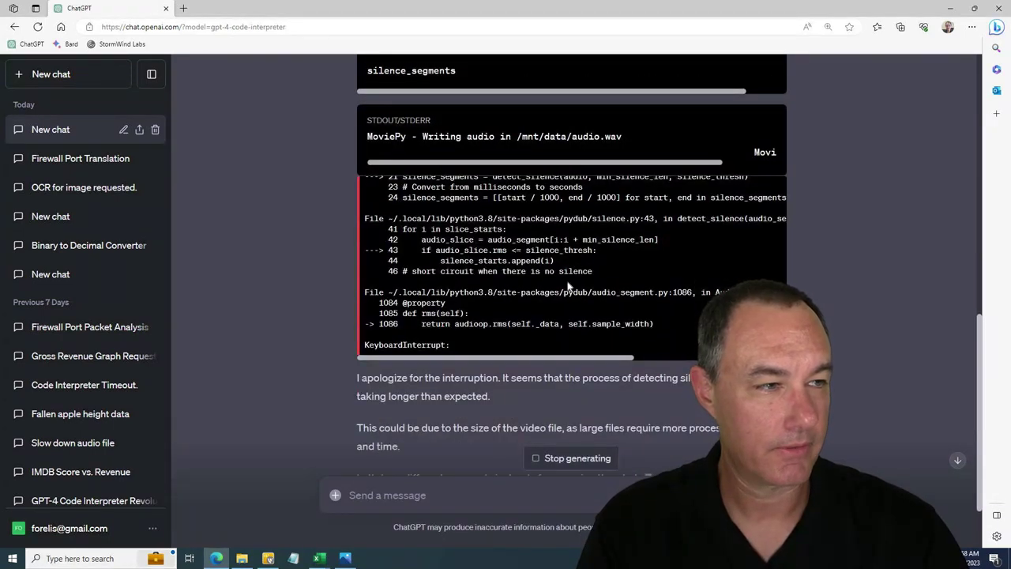
pyautogui.scroll(-1, 520, 366)
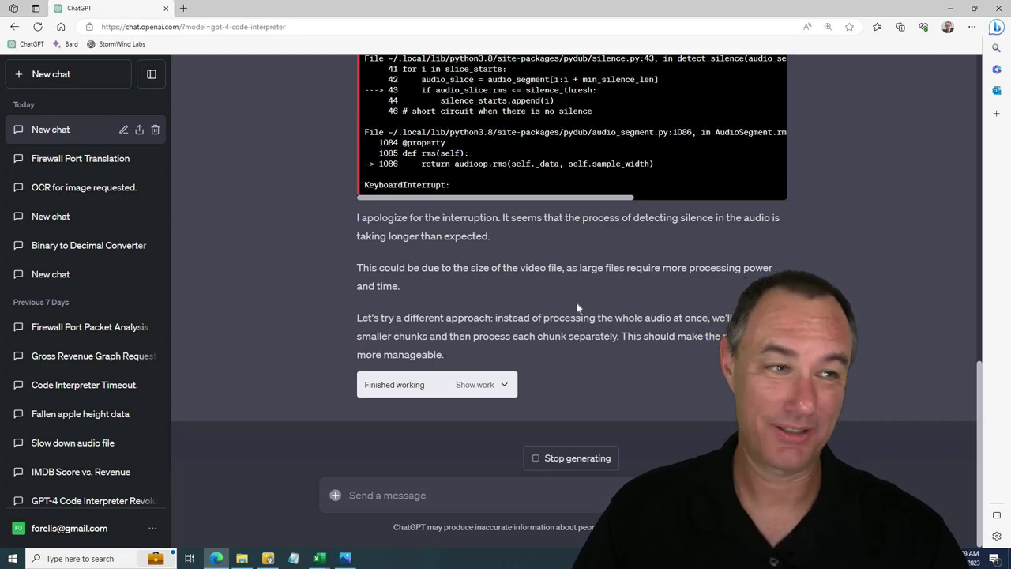
pyautogui.click(505, 386)
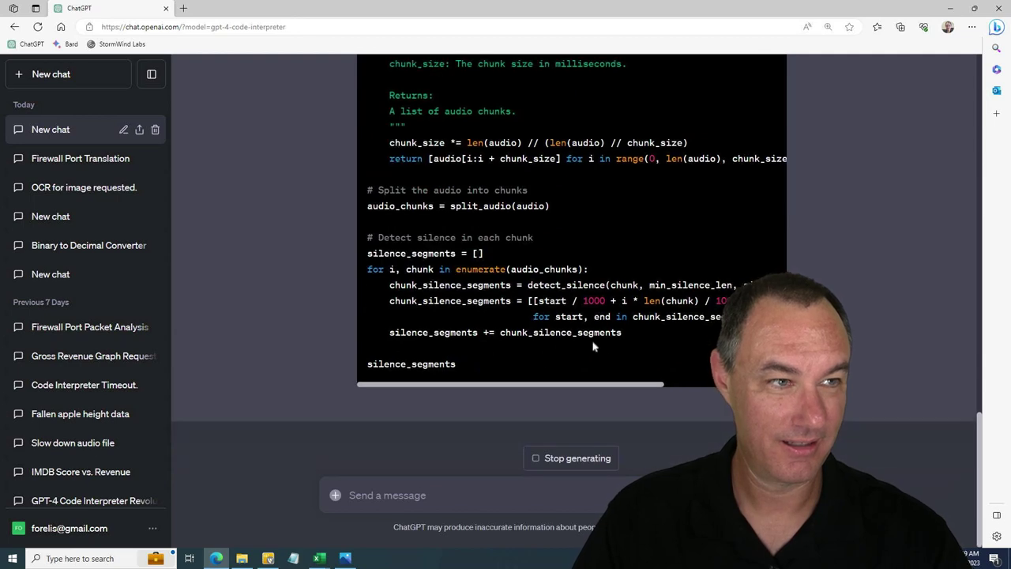
pyautogui.scroll(2, 594, 346)
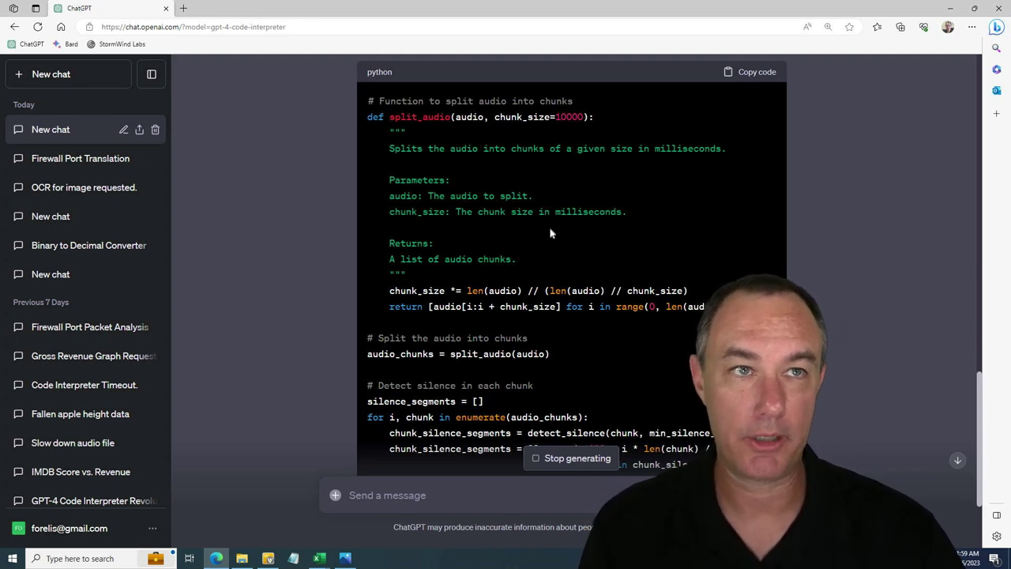
pyautogui.moveTo(141, 22); pyautogui.dragTo(154, 26)
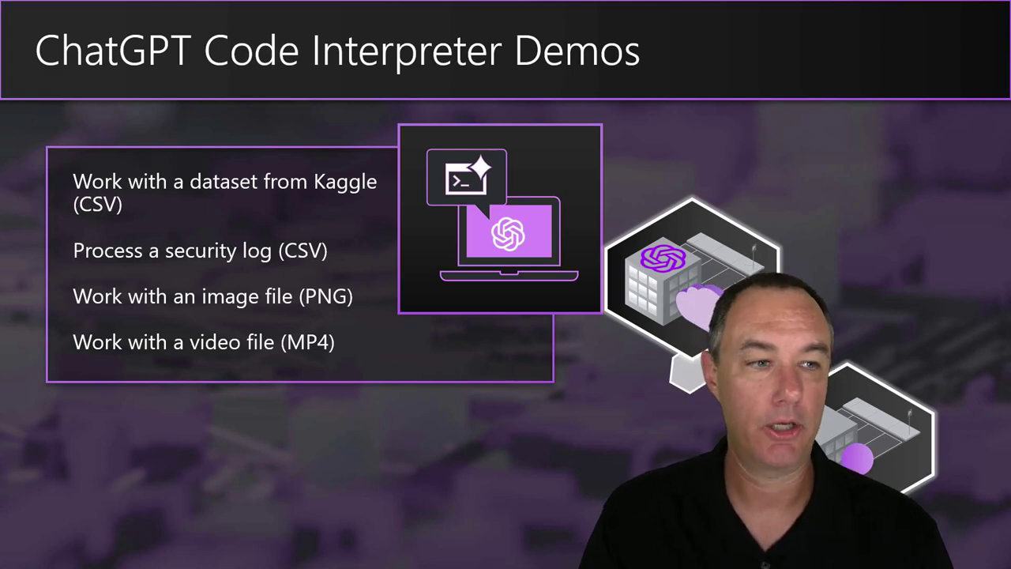
pyautogui.press('Right')
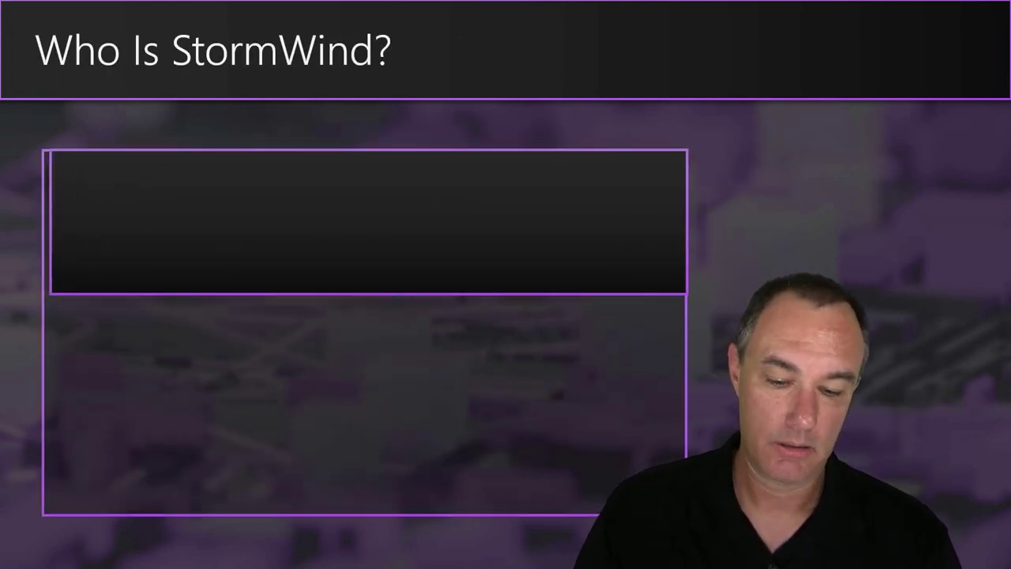